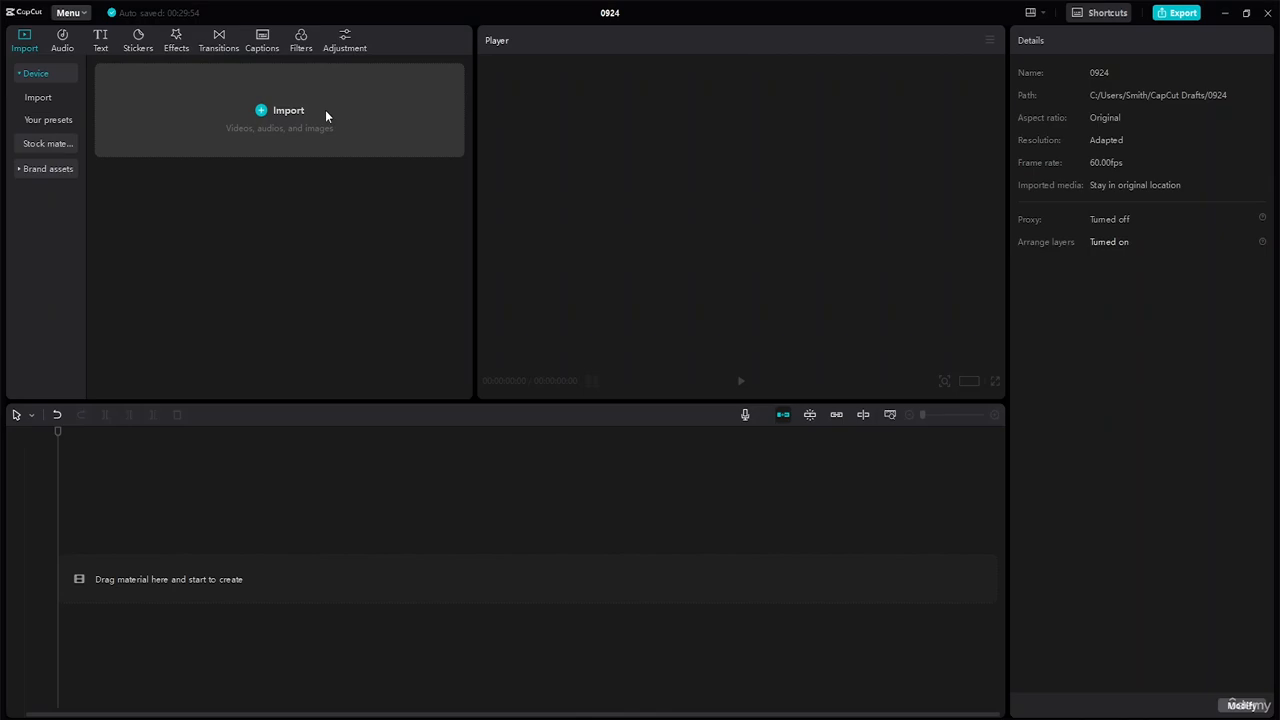
Step: Browse the stock materials, looking through the Trending and Christmas&New Year categories
left_click(48, 143)
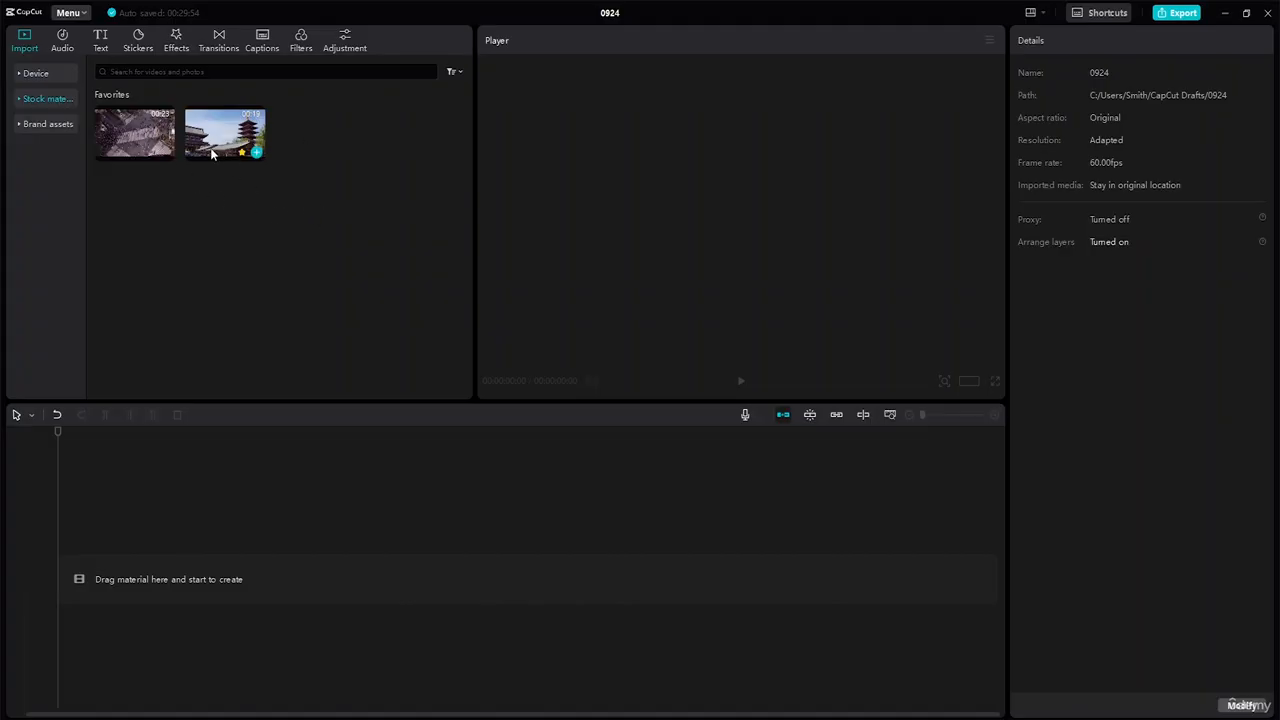
left_click(30, 99)
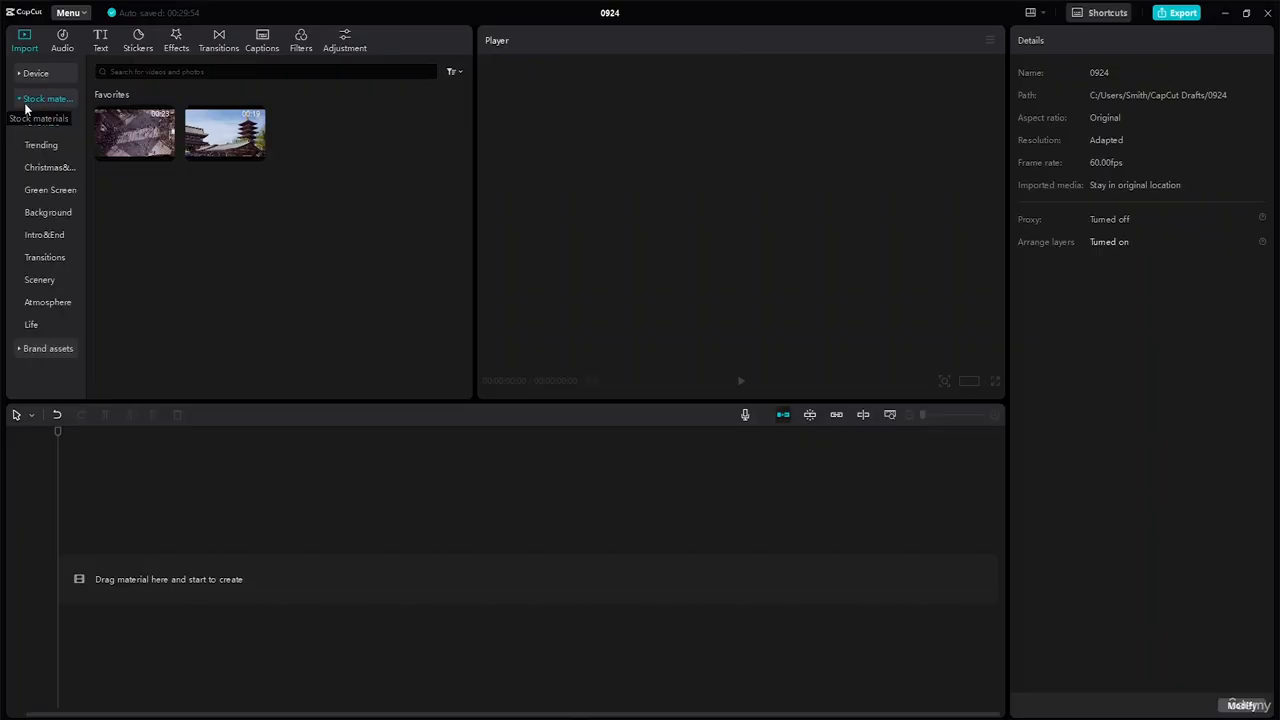
left_click(43, 147)
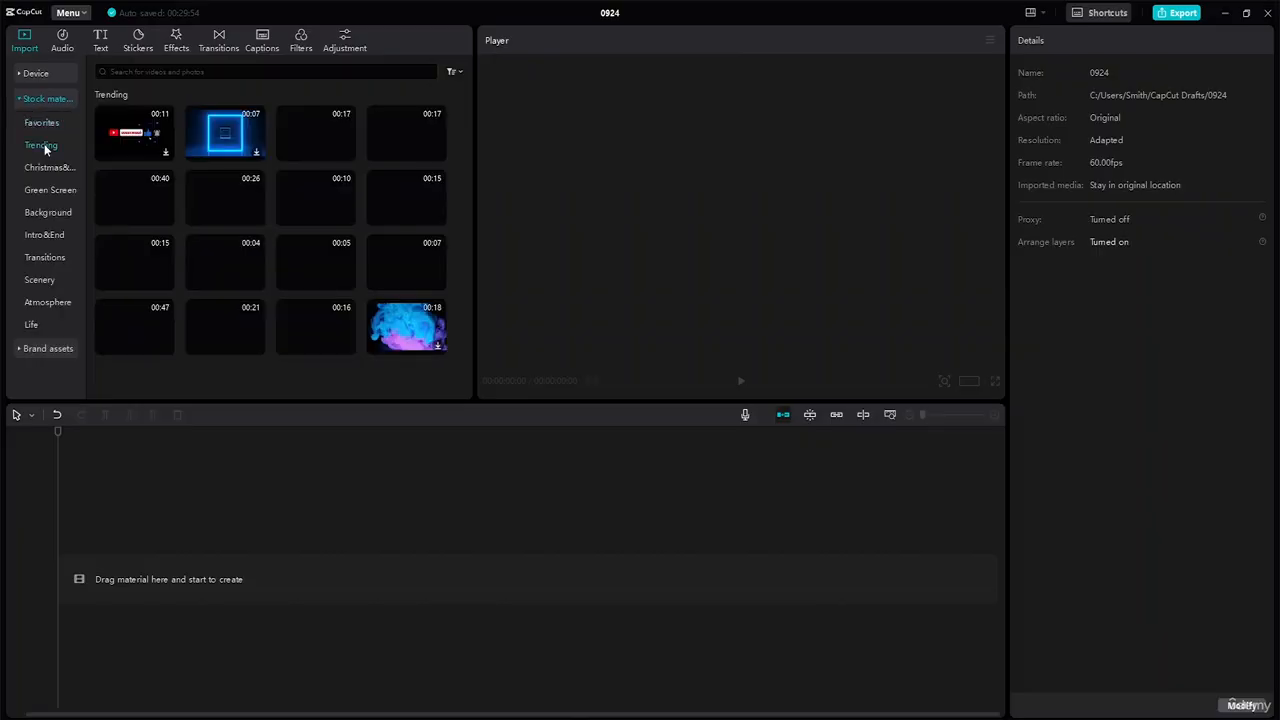
left_click(66, 167)
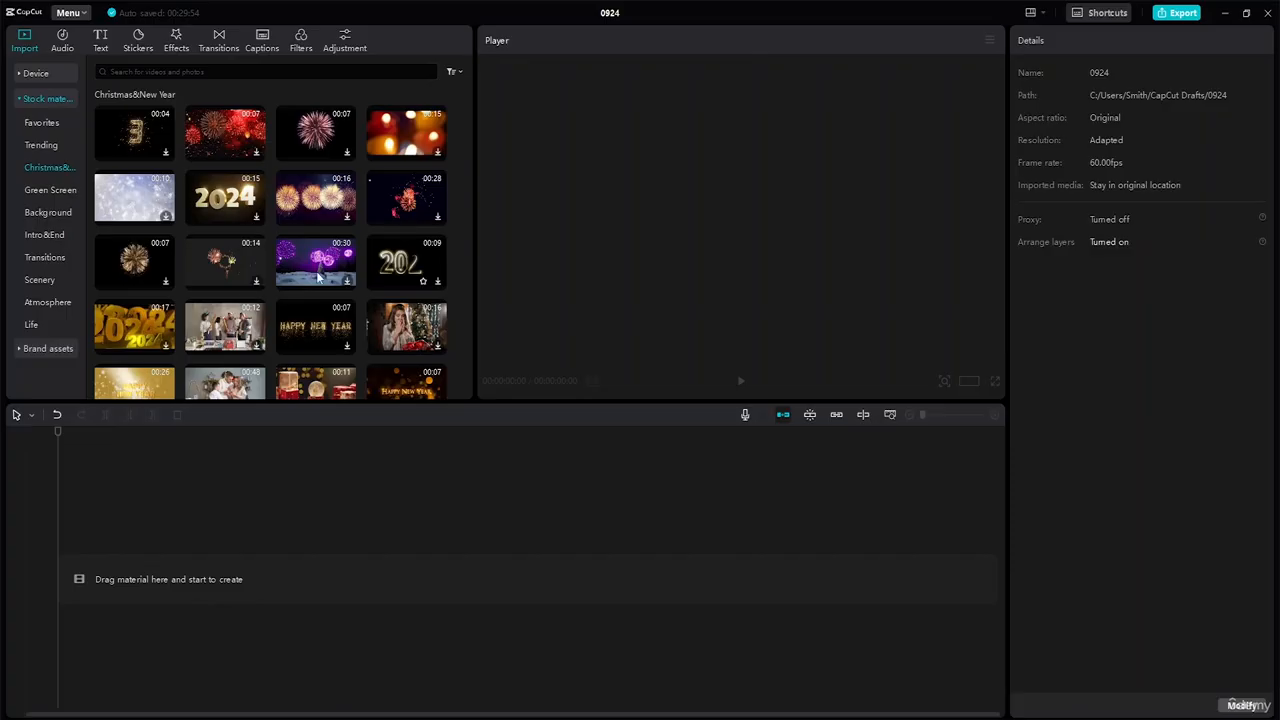
scroll(320, 310, "down", 1)
scroll(340, 280, "up", 1)
left_click(44, 100)
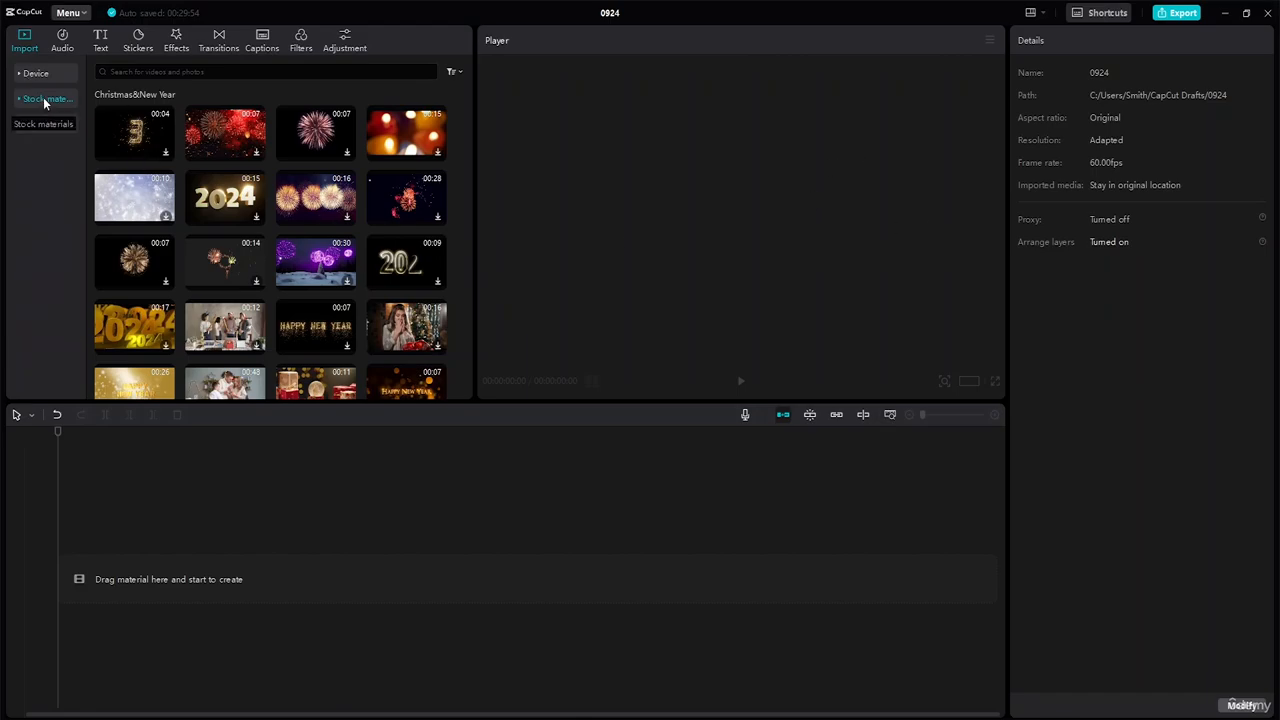
Step: Import the five videos from 4824361-uhd_3840_2160_30fps.mp4 through 11930348_1920_1080_30fps.mp4 from the Advance Capcut Tutorial Resource File folder
left_click(43, 78)
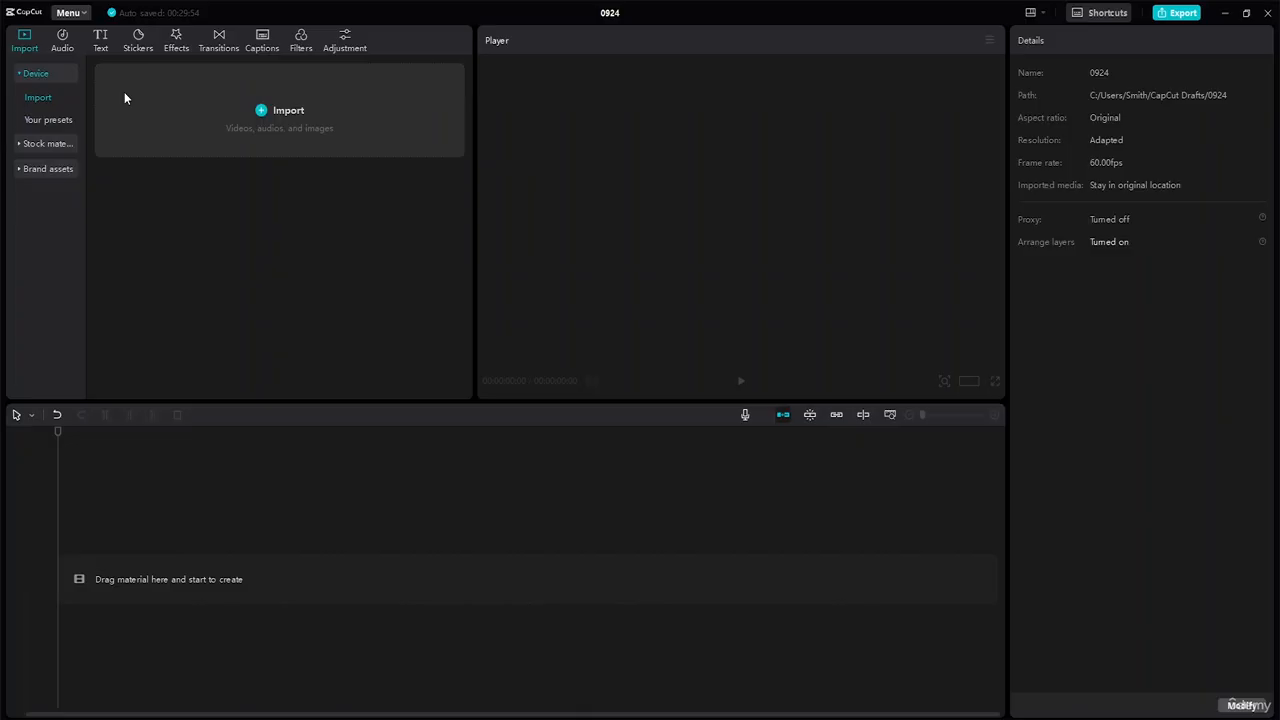
left_click(266, 117)
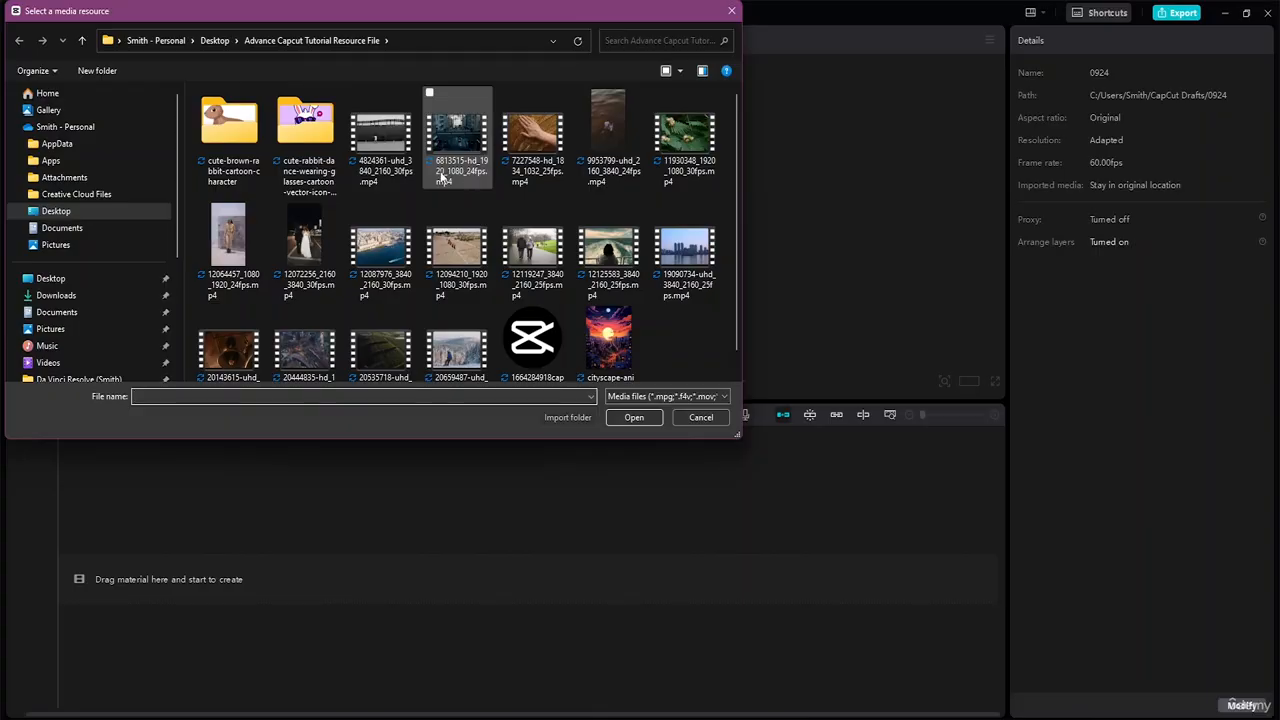
scroll(430, 175, "down", 1)
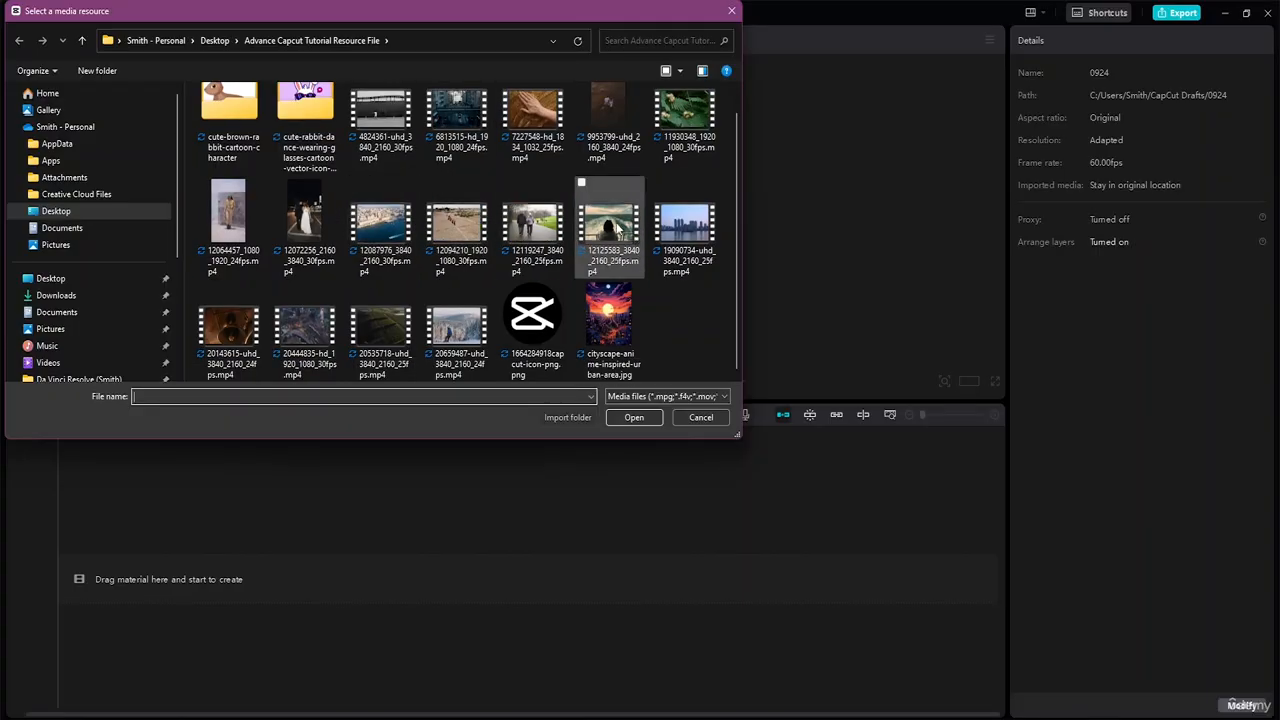
scroll(608, 215, "up", 1)
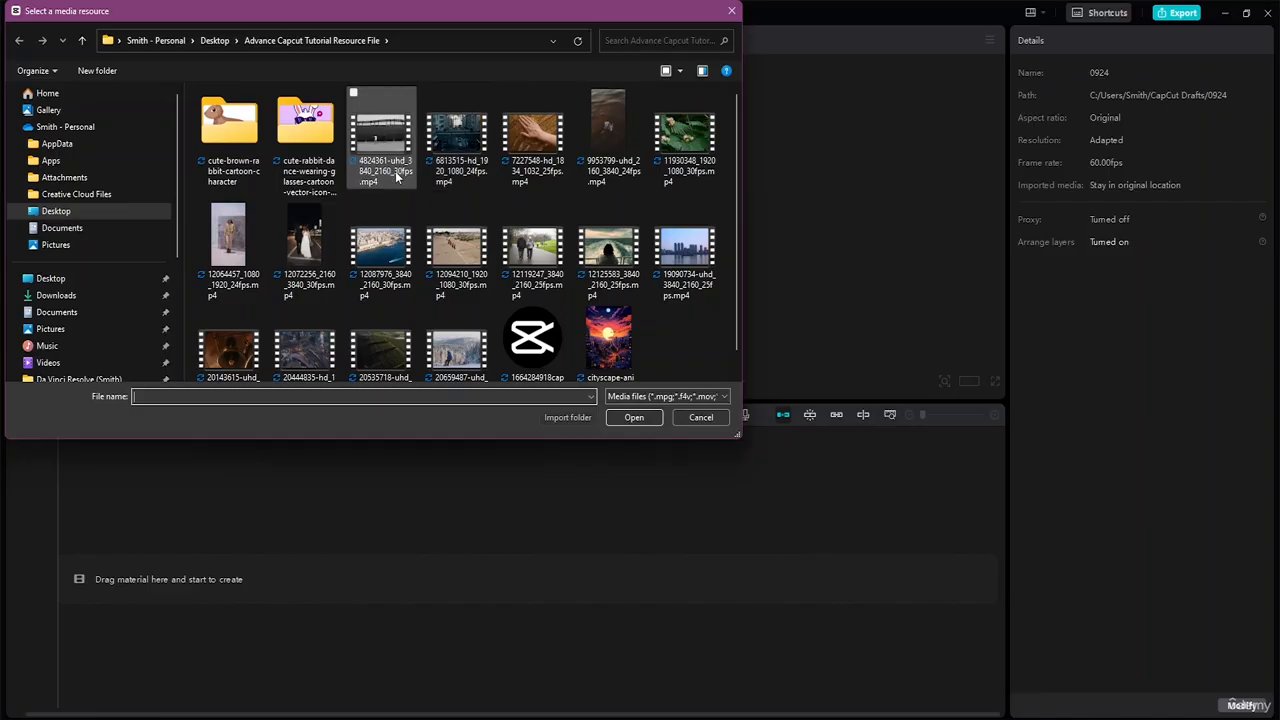
scroll(402, 186, "down", 1)
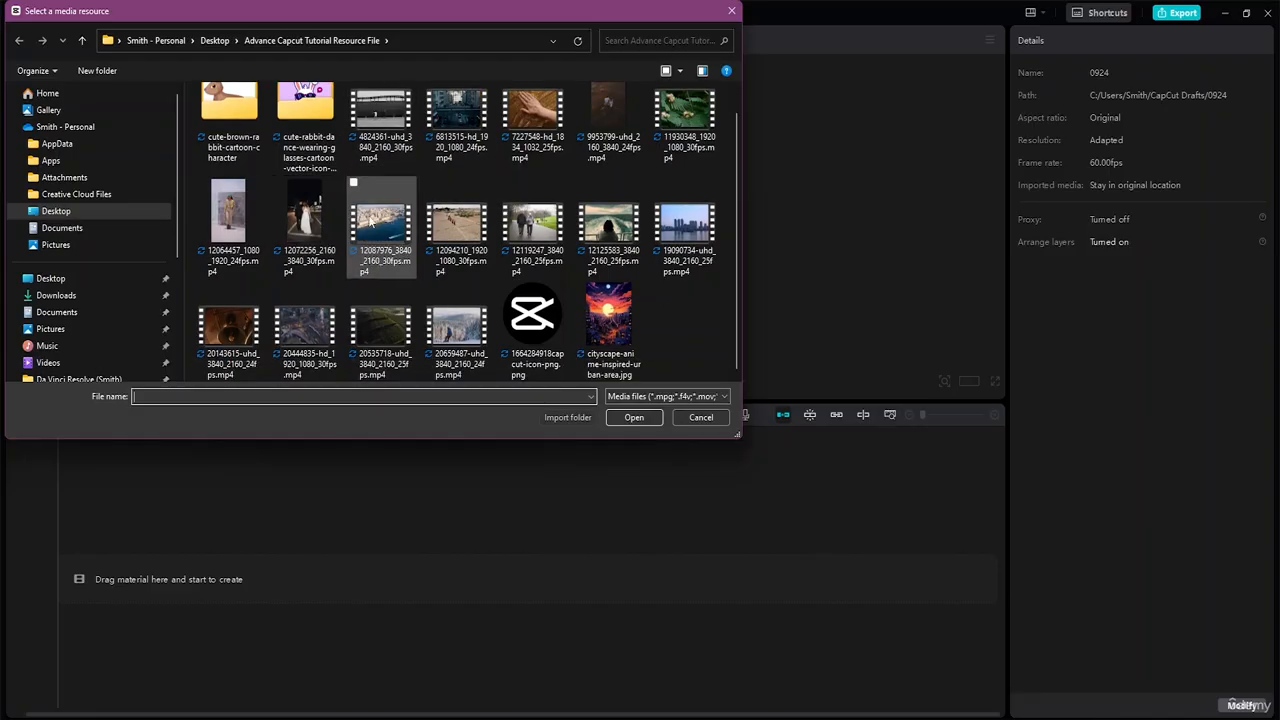
scroll(402, 186, "up", 1)
left_click(390, 165)
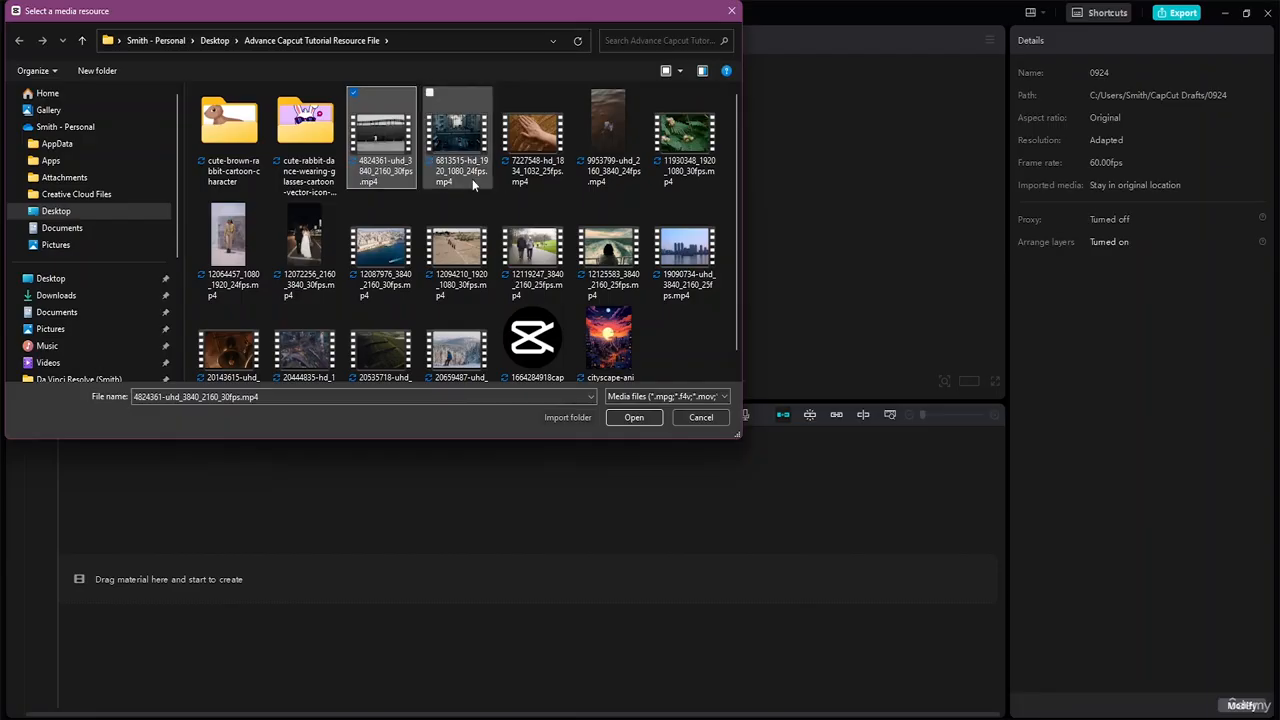
left_click(686, 170, "shift")
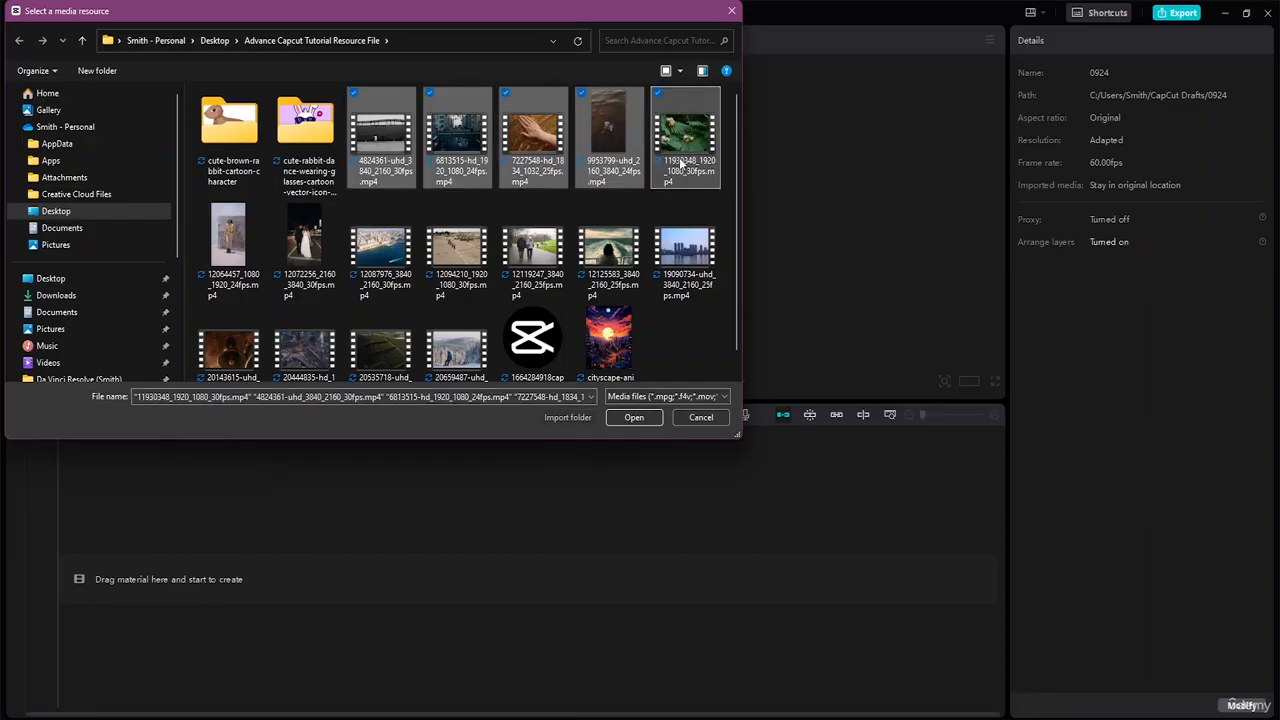
left_click(634, 418)
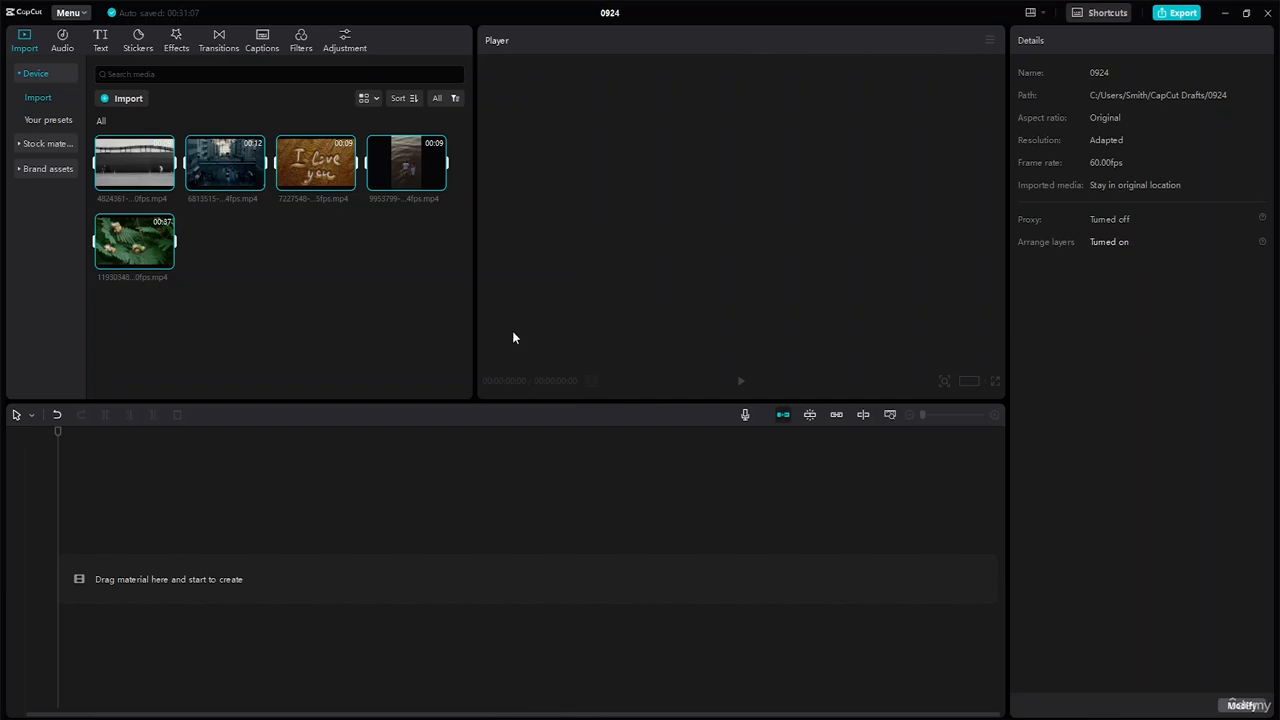
mouse_move(131, 250)
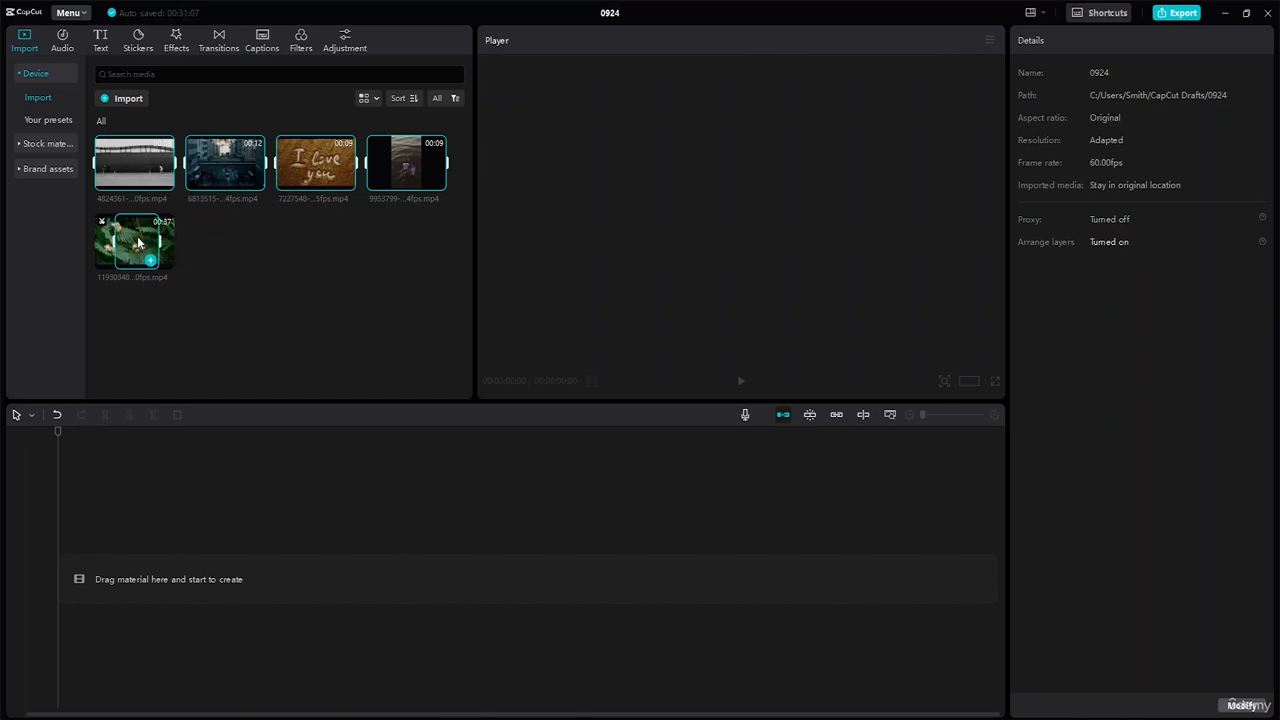
left_click_drag(140, 248, 131, 576)
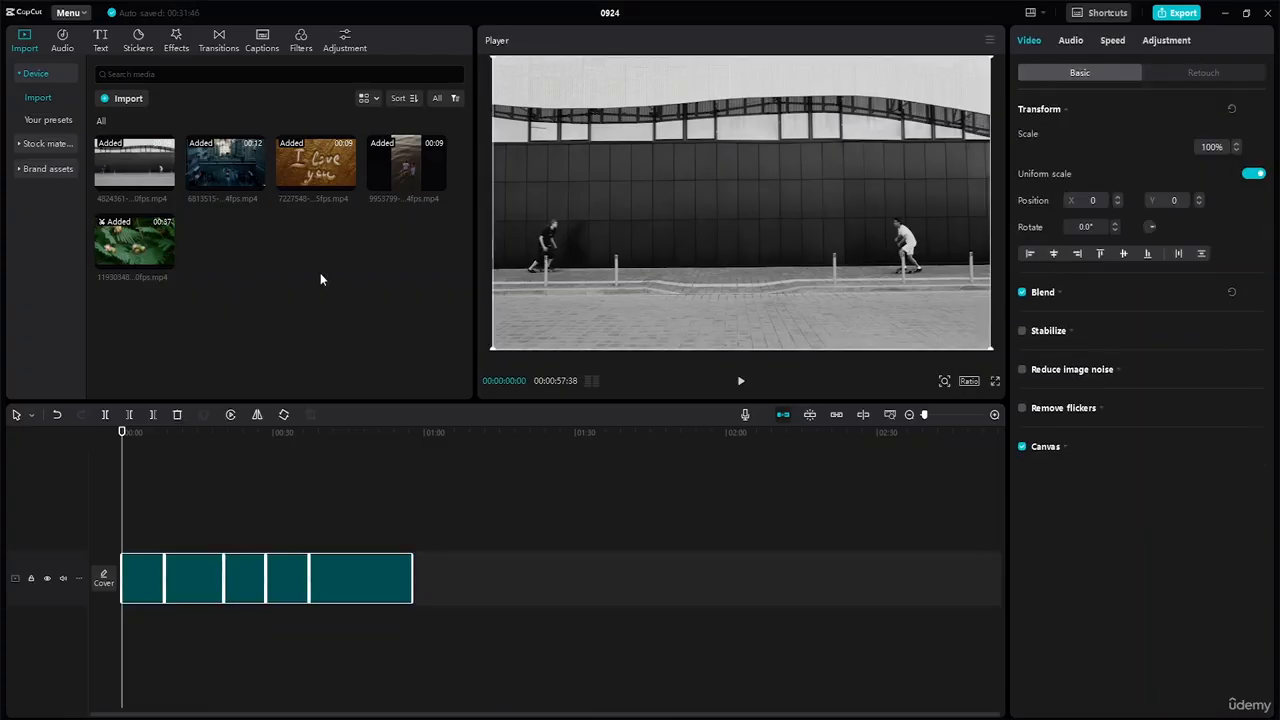
key("ctrl+z")
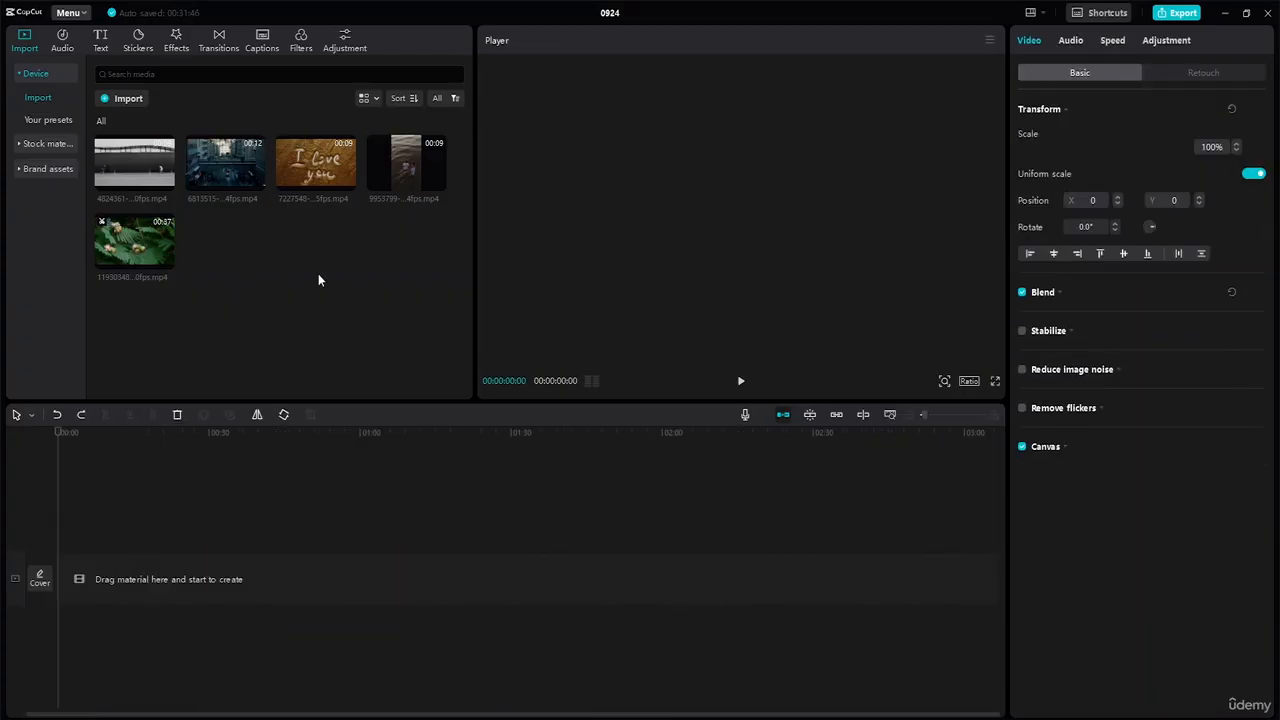
Step: Add only the 11930348_1920_1080_30fps.mp4 clip to the timeline and play it through
left_click(114, 244)
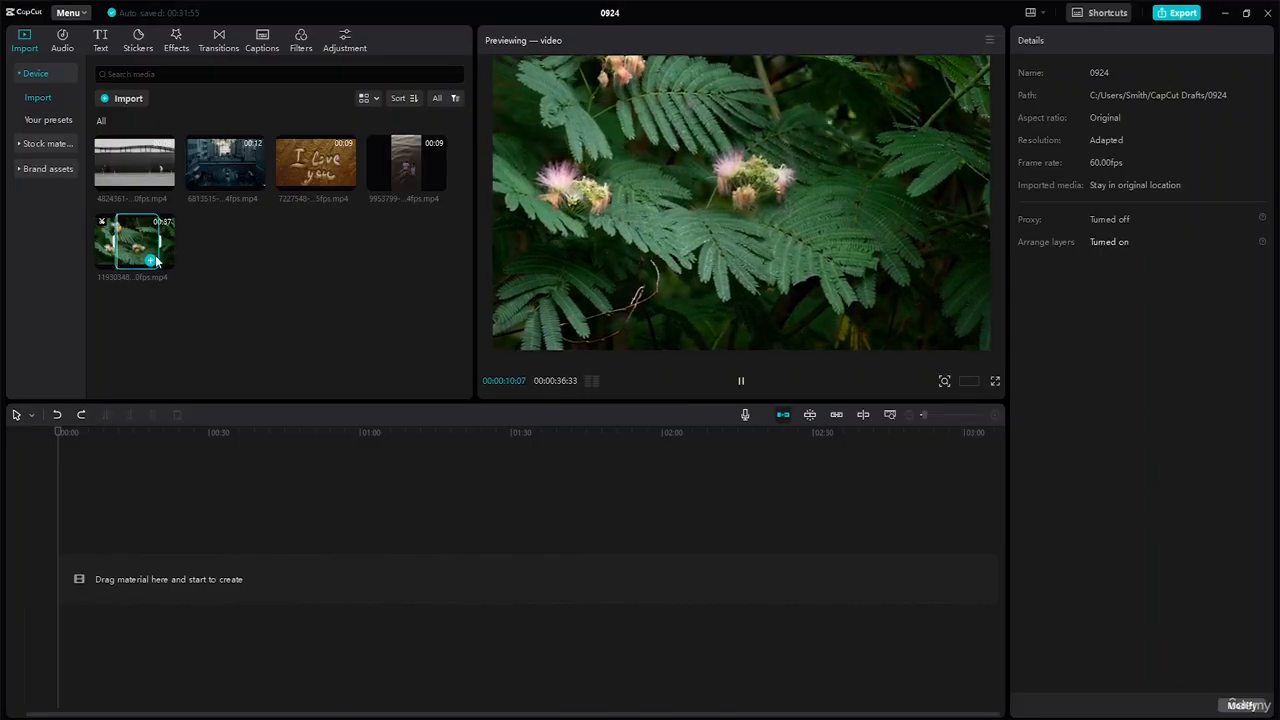
left_click(150, 260)
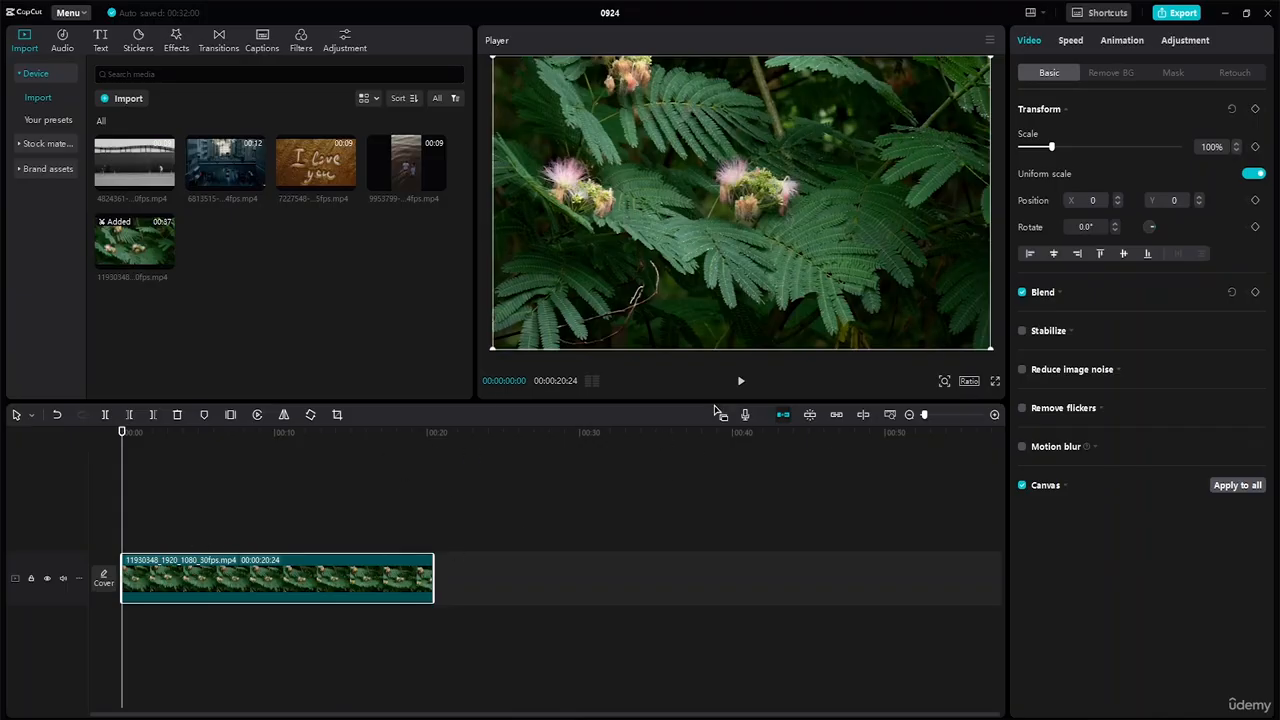
left_click(741, 381)
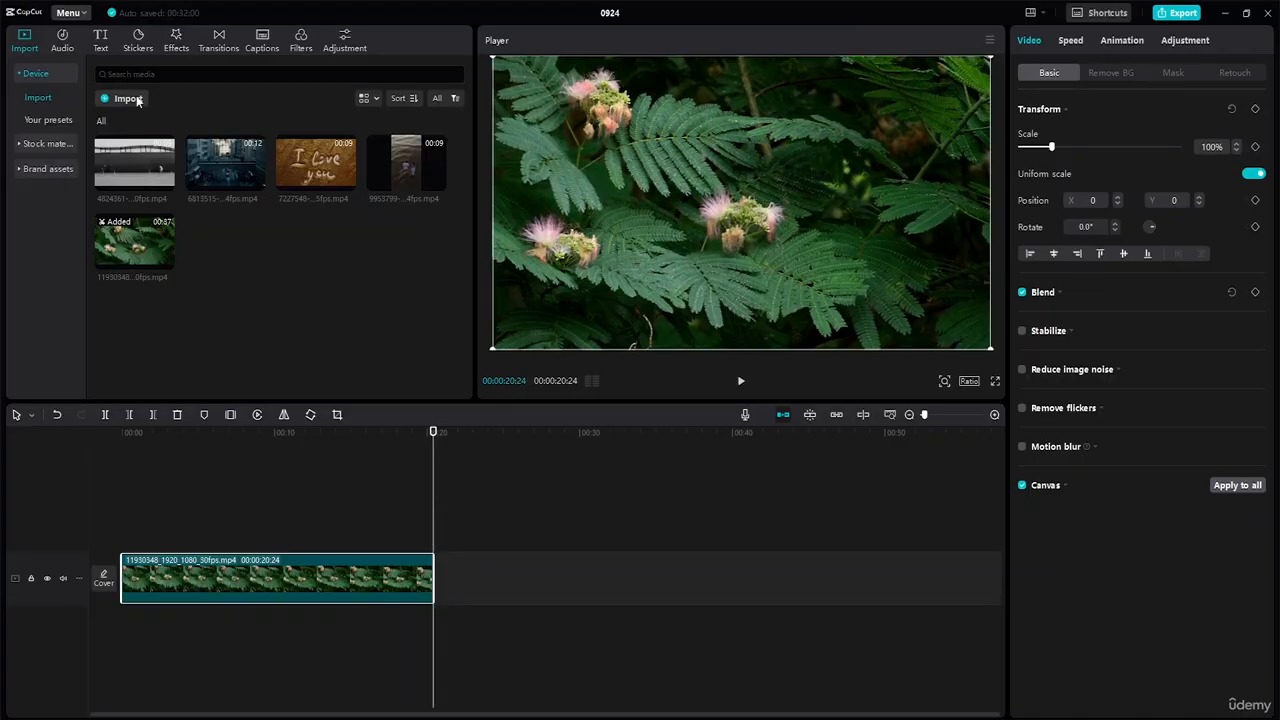
Step: Browse the Vlog music in the audio library and preview the tracks Appreciation and Flicker Melody
left_click(76, 48)
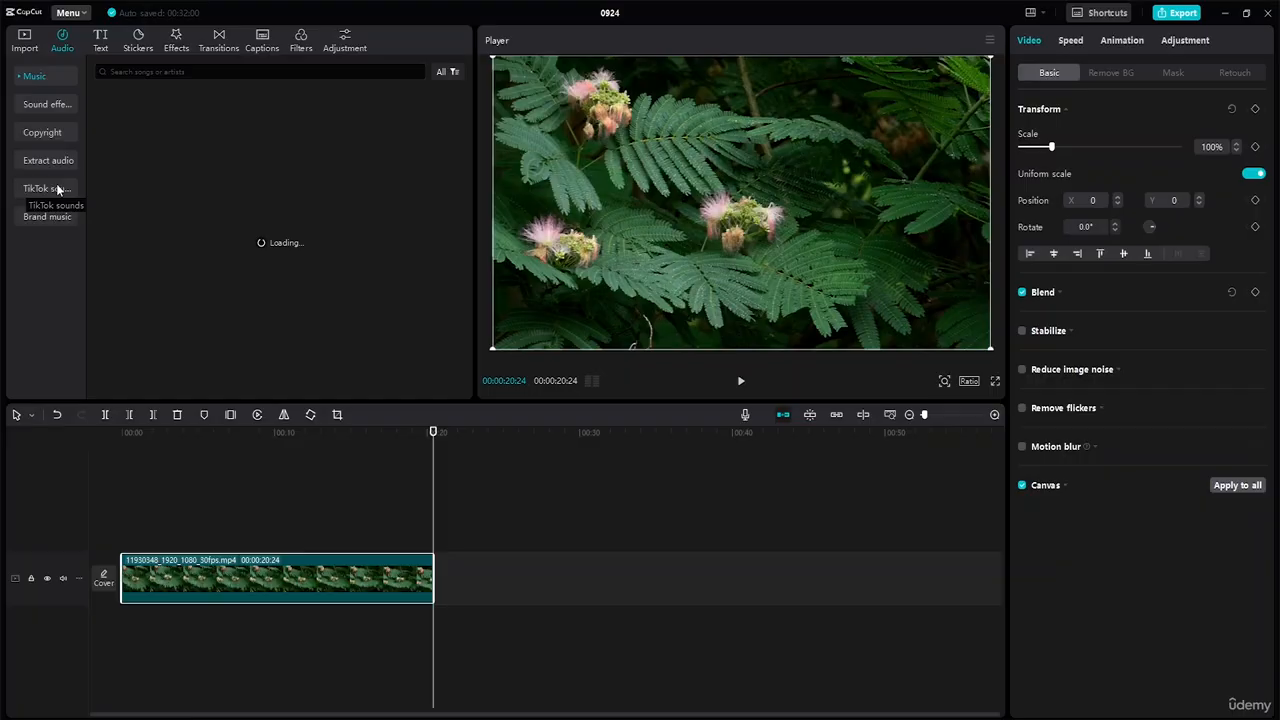
left_click(50, 107)
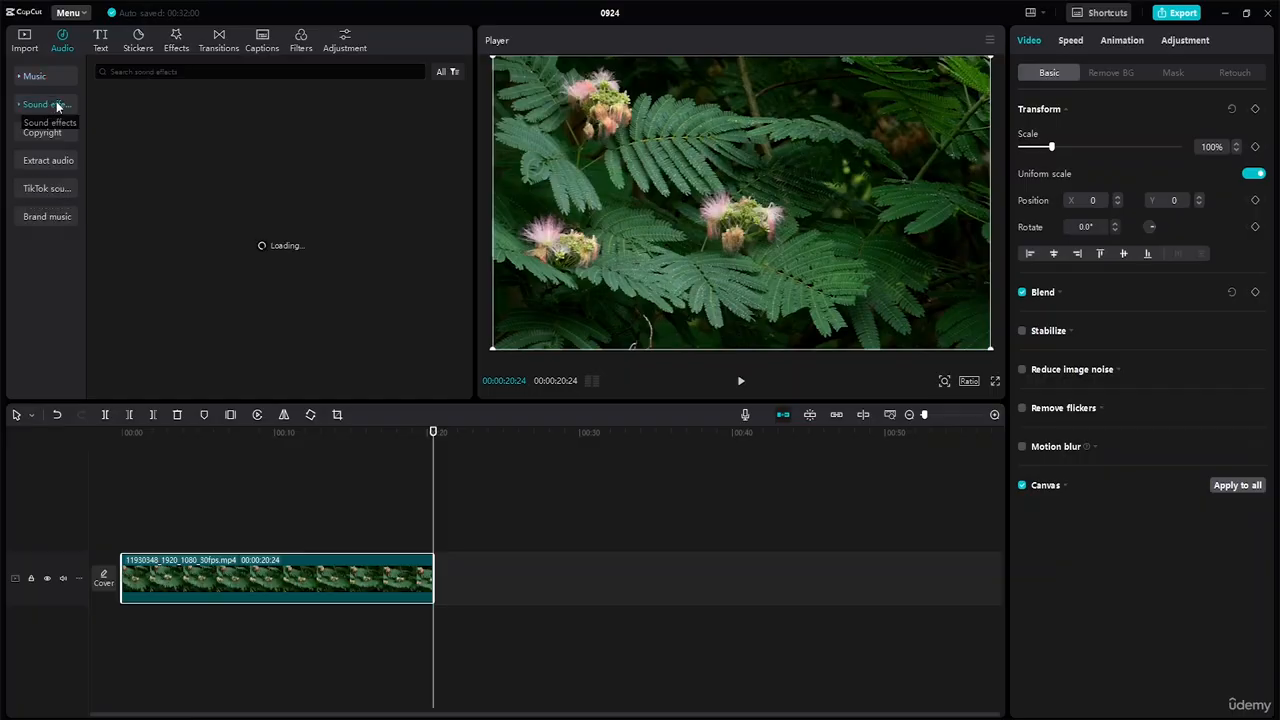
left_click(46, 77)
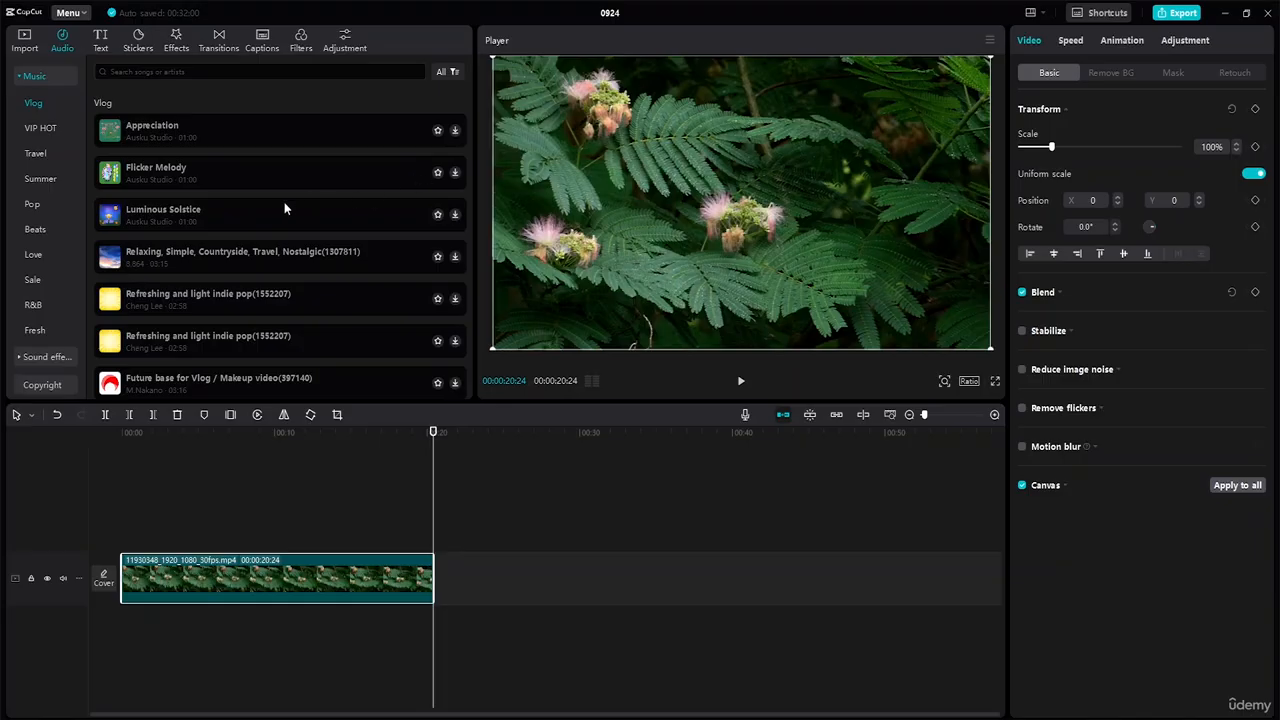
left_click(108, 132)
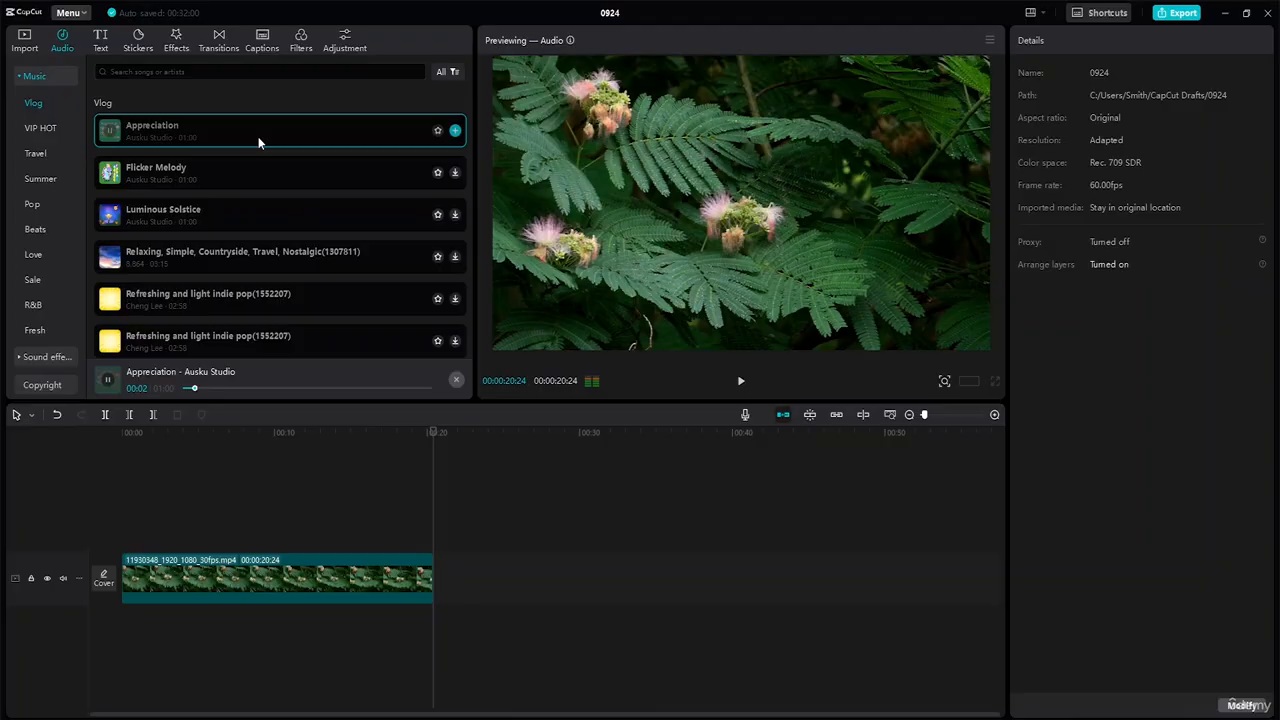
left_click(183, 171)
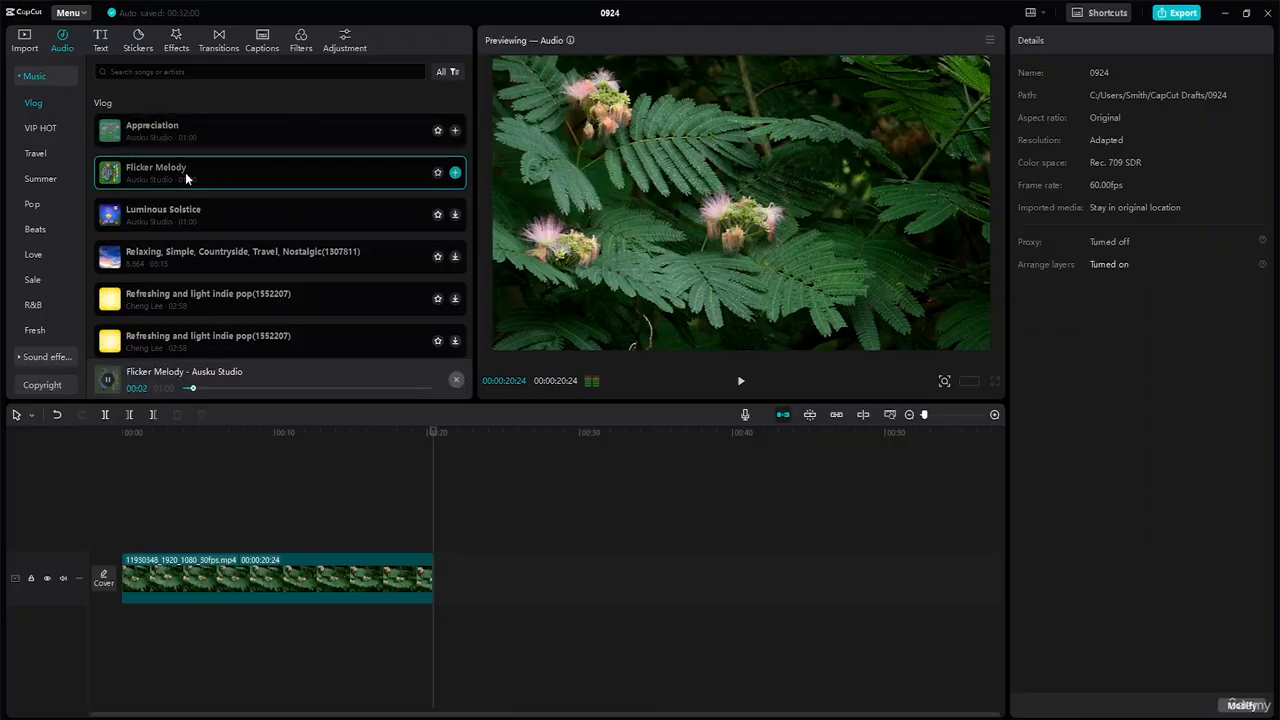
Step: Place the Luminous Solstice track under the video clip, with about 3 seconds trimmed off its beginning and its start aligned to 00:00
left_click(140, 214)
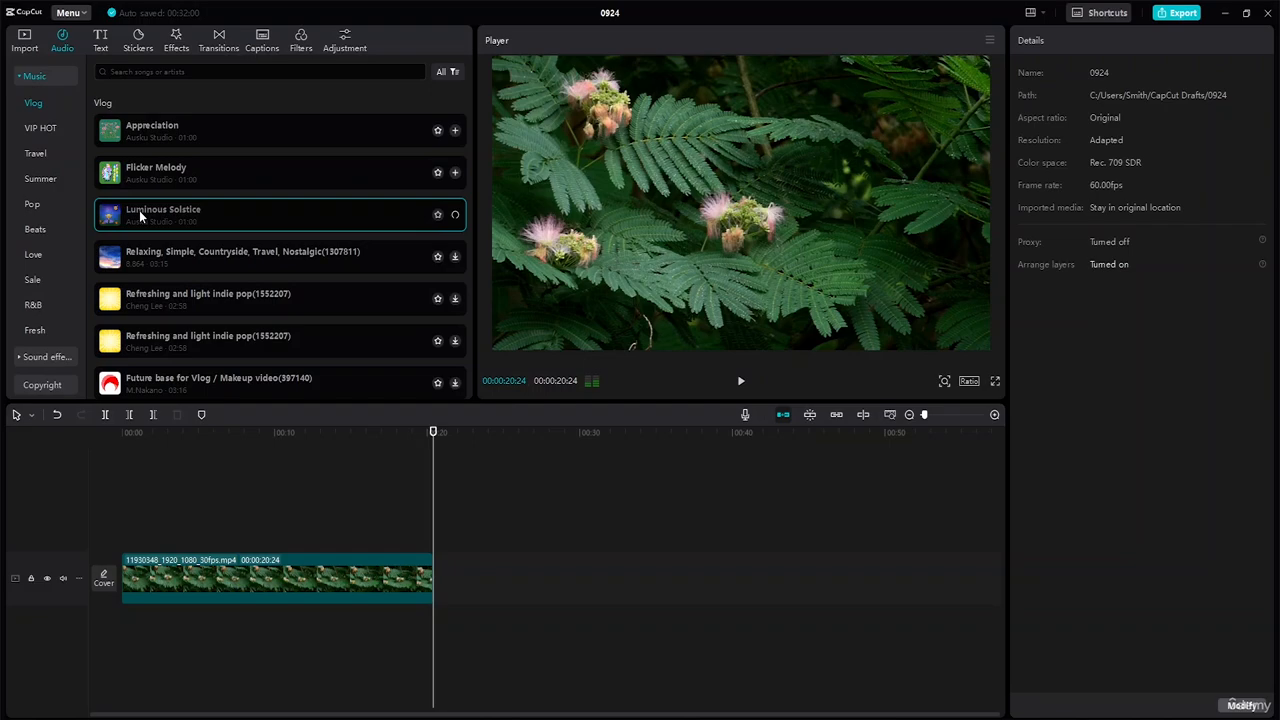
left_click_drag(118, 216, 105, 623)
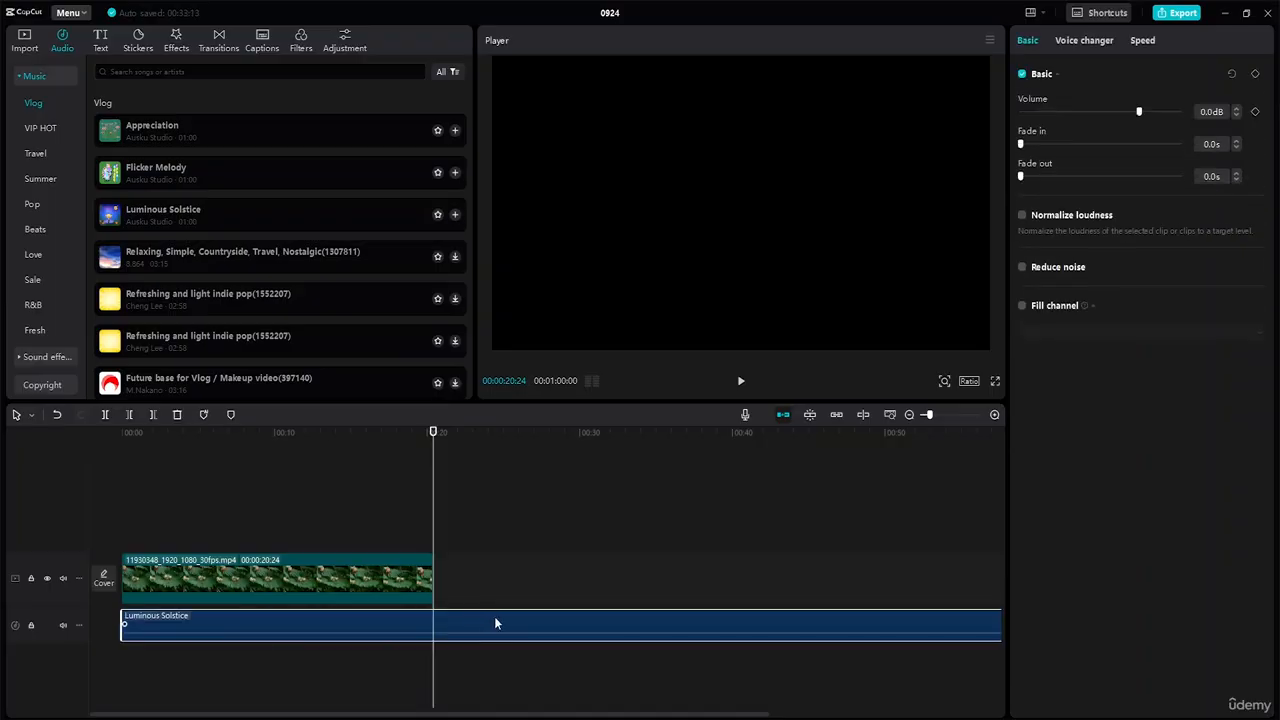
left_click_drag(118, 617, 168, 629)
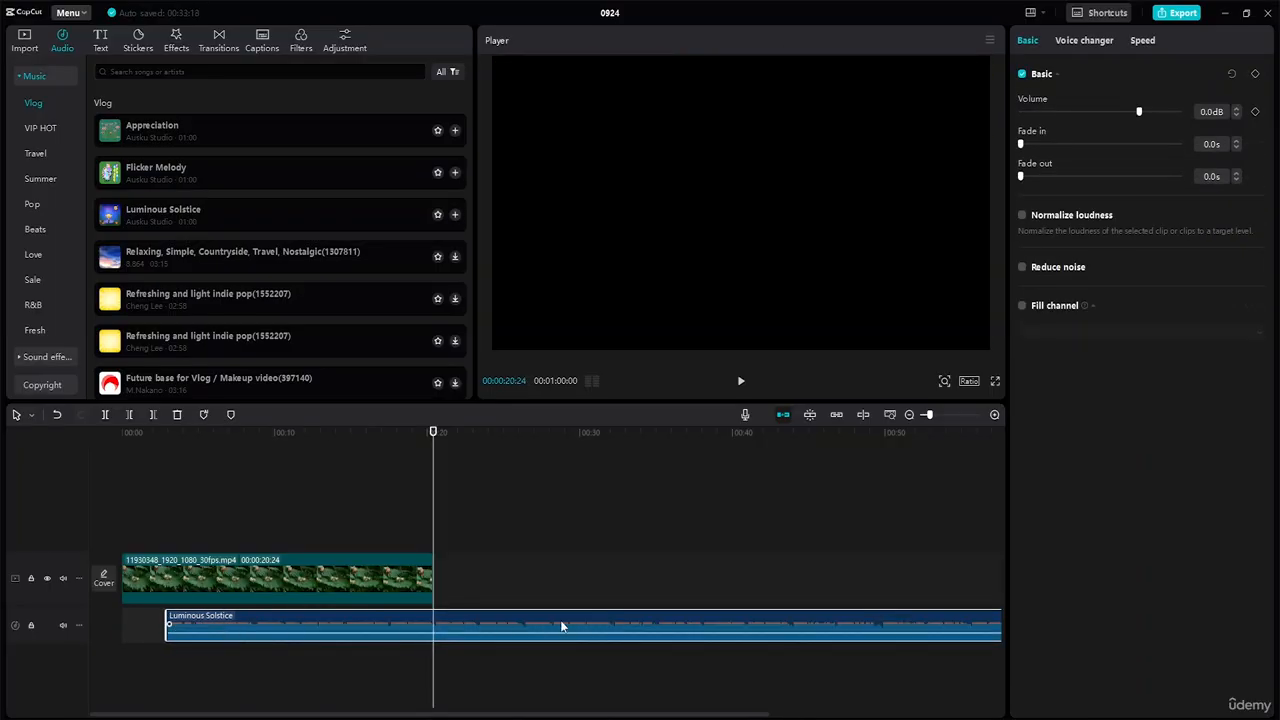
left_click_drag(304, 622, 256, 622)
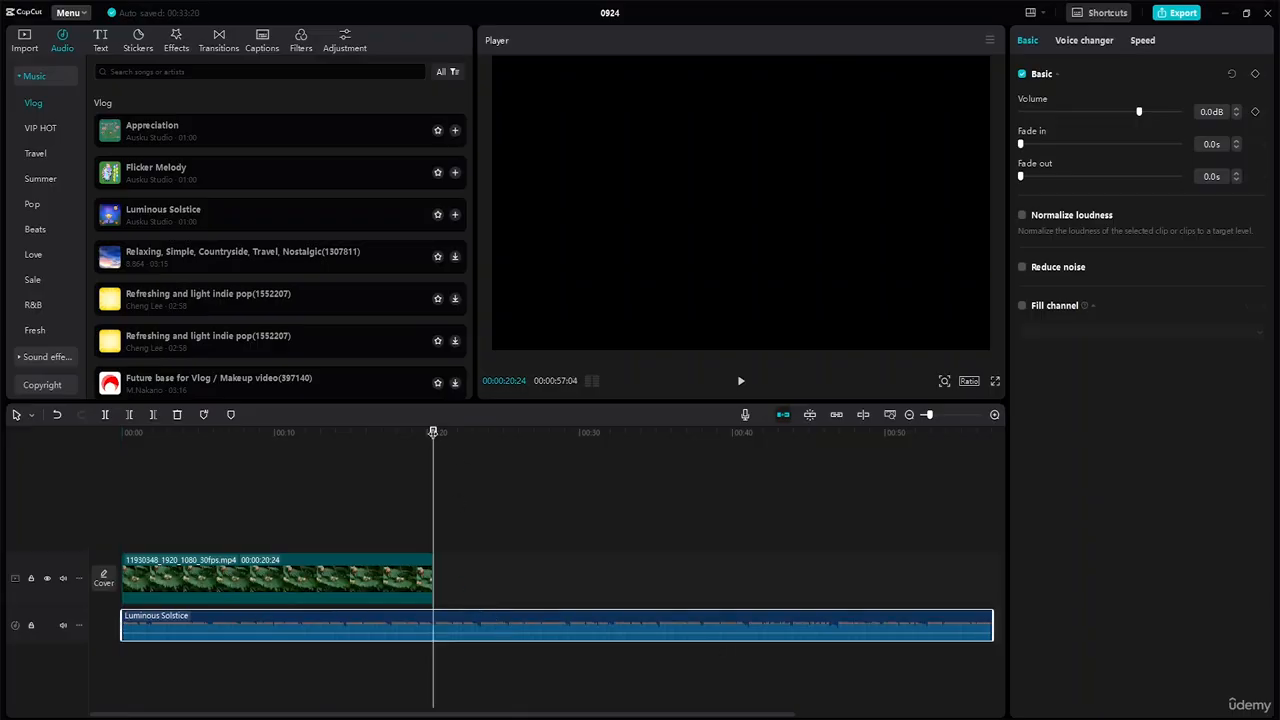
Step: Turn on auto snapping, turn off the main track magnet, and snap the playhead to the video clip's end at 00:00:20:24
left_click_drag(433, 432, 376, 430)
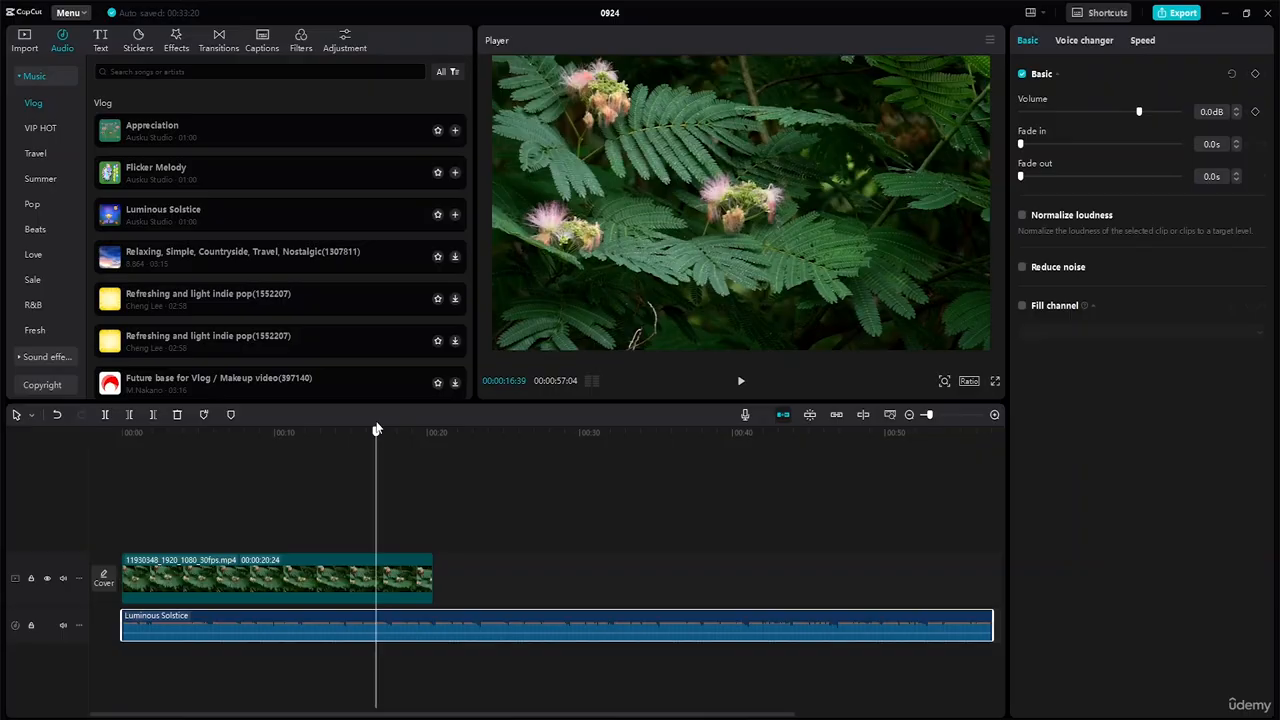
left_click(810, 416)
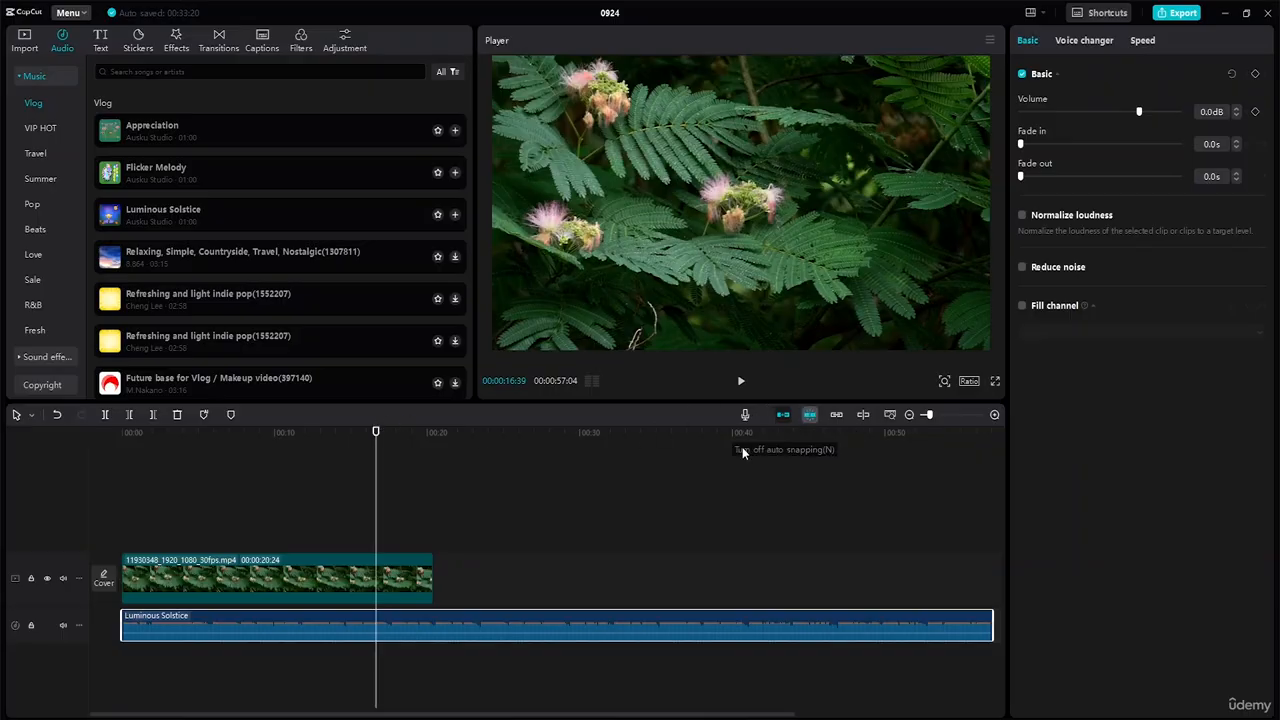
left_click_drag(376, 431, 417, 444)
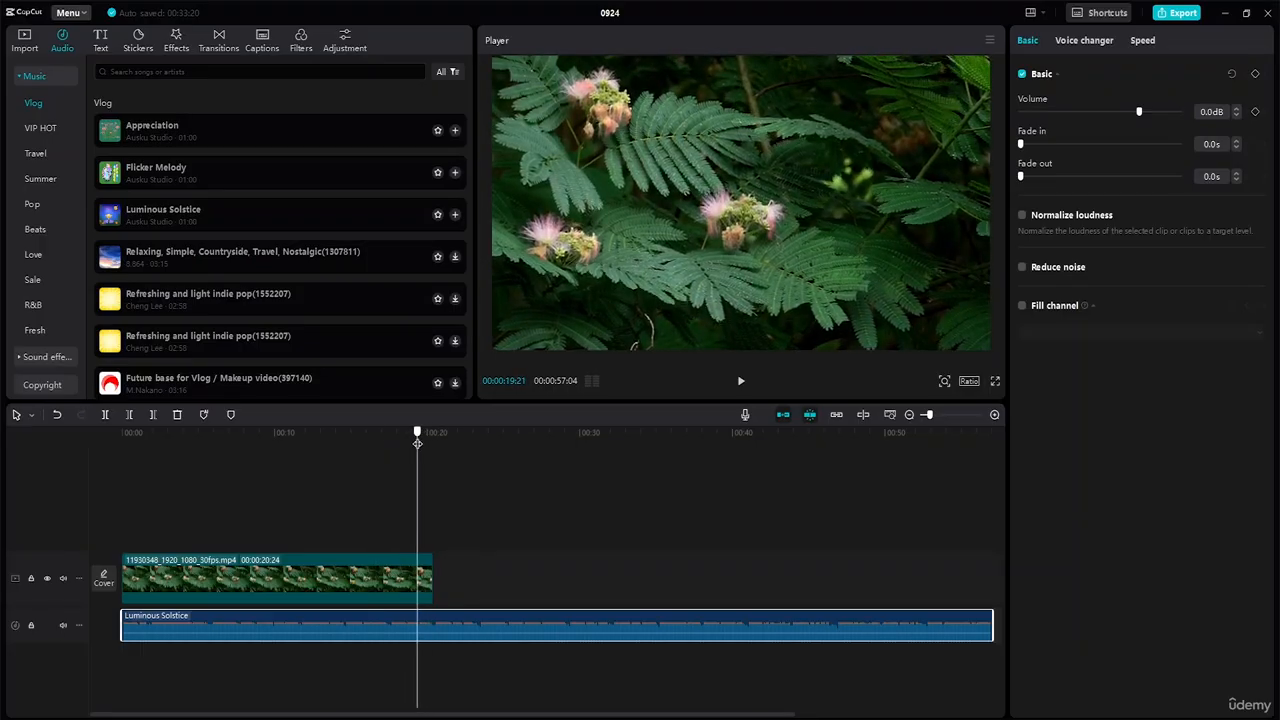
left_click(783, 416)
mouse_move(418, 436)
left_mouse_down()
mouse_move(397, 440)
mouse_move(433, 445)
left_mouse_up()
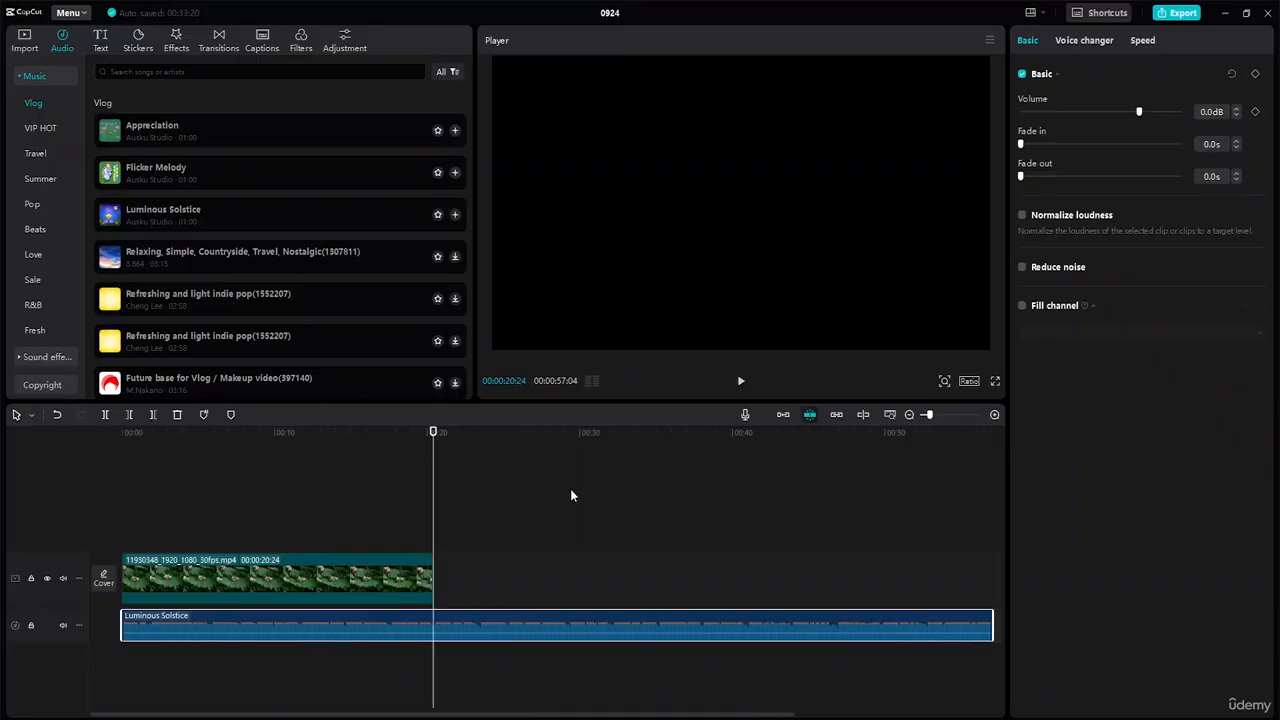
Step: Split the Luminous Solstice audio at the playhead, where the video clip ends, using the Split tool
left_click(31, 418)
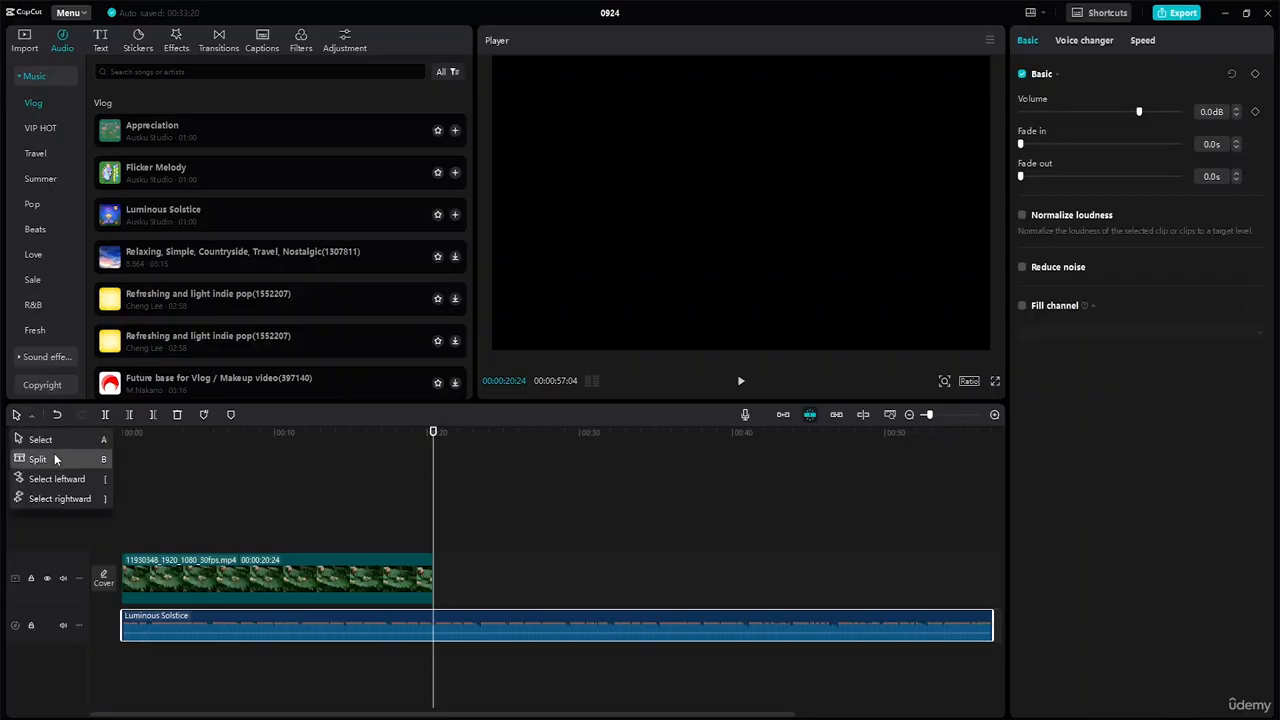
left_click(37, 459)
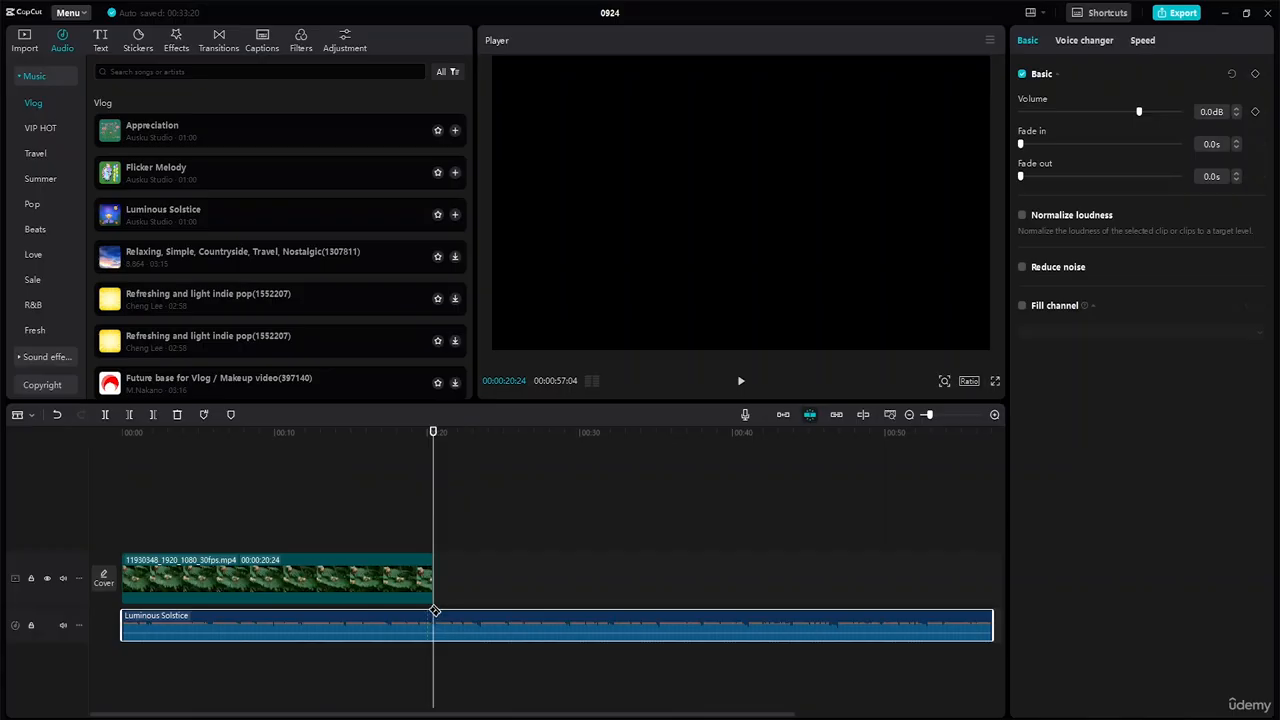
left_click(434, 620)
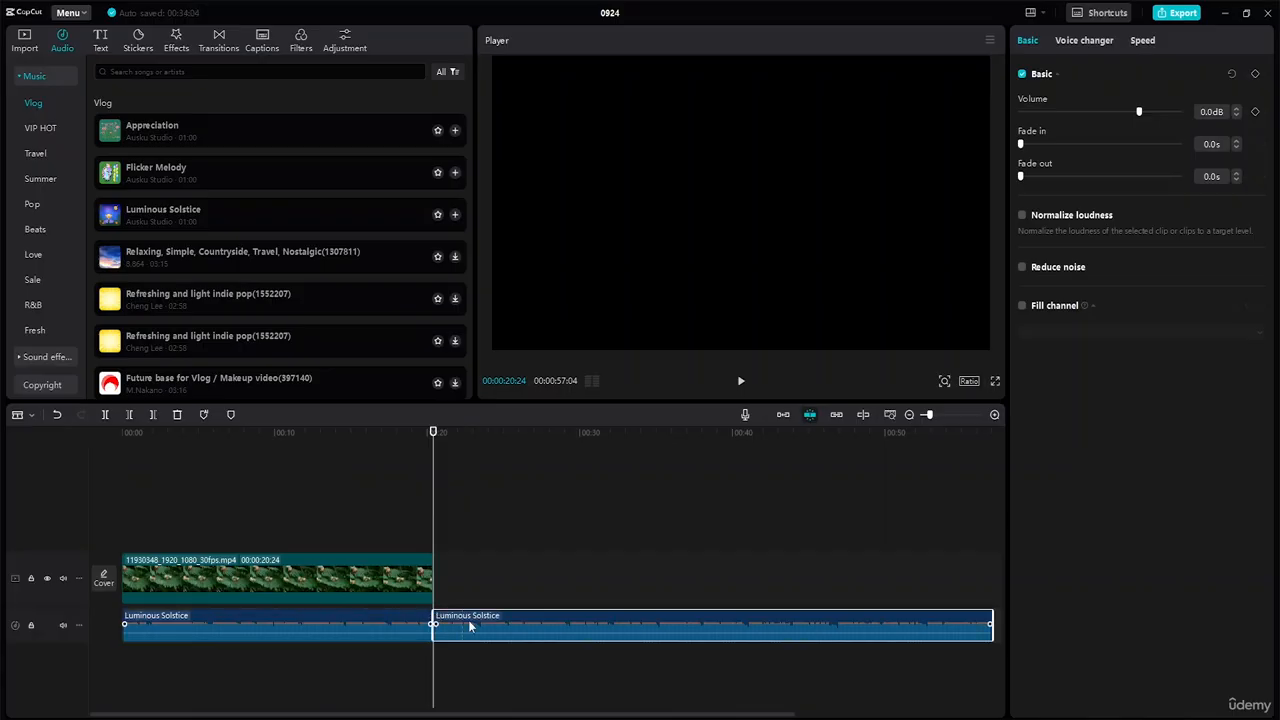
Step: Switch back to the Select tool and delete the leftover Luminous Solstice segment beyond the end of the video clip
left_click(31, 416)
left_click(54, 440)
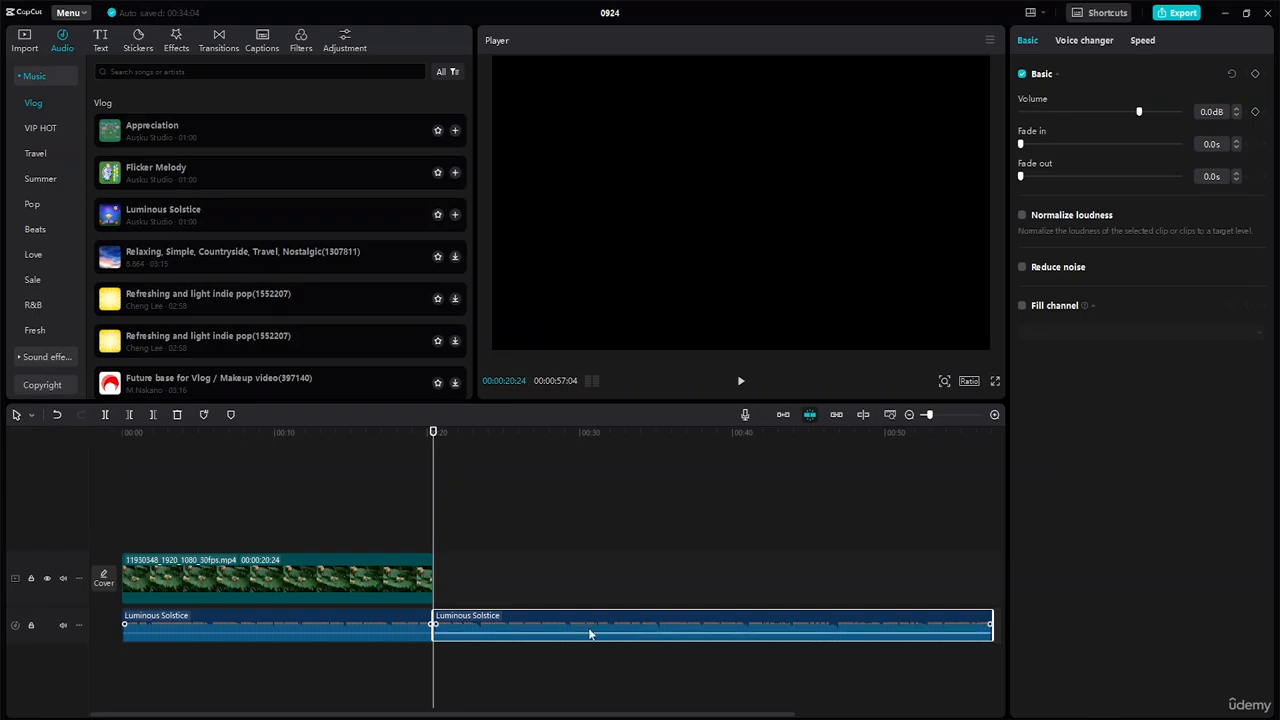
key("Delete")
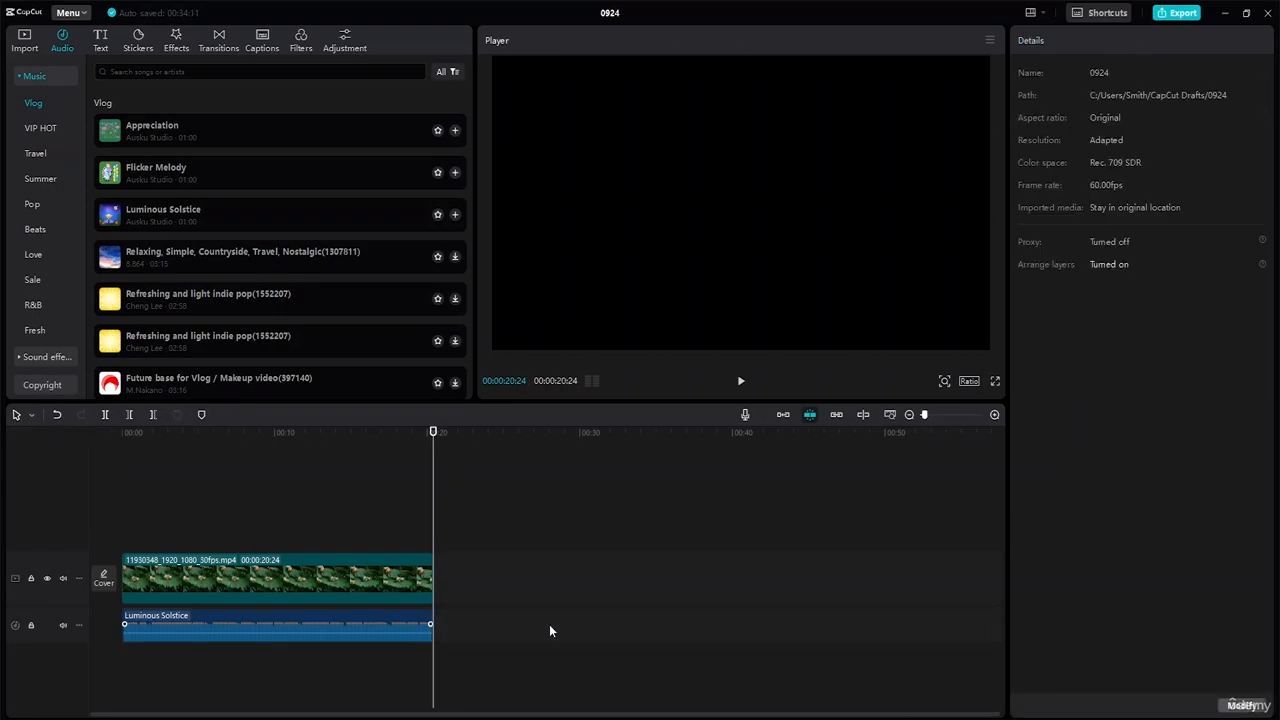
Step: Play the first seconds of the timeline to check the video together with the trimmed music
left_click(890, 415)
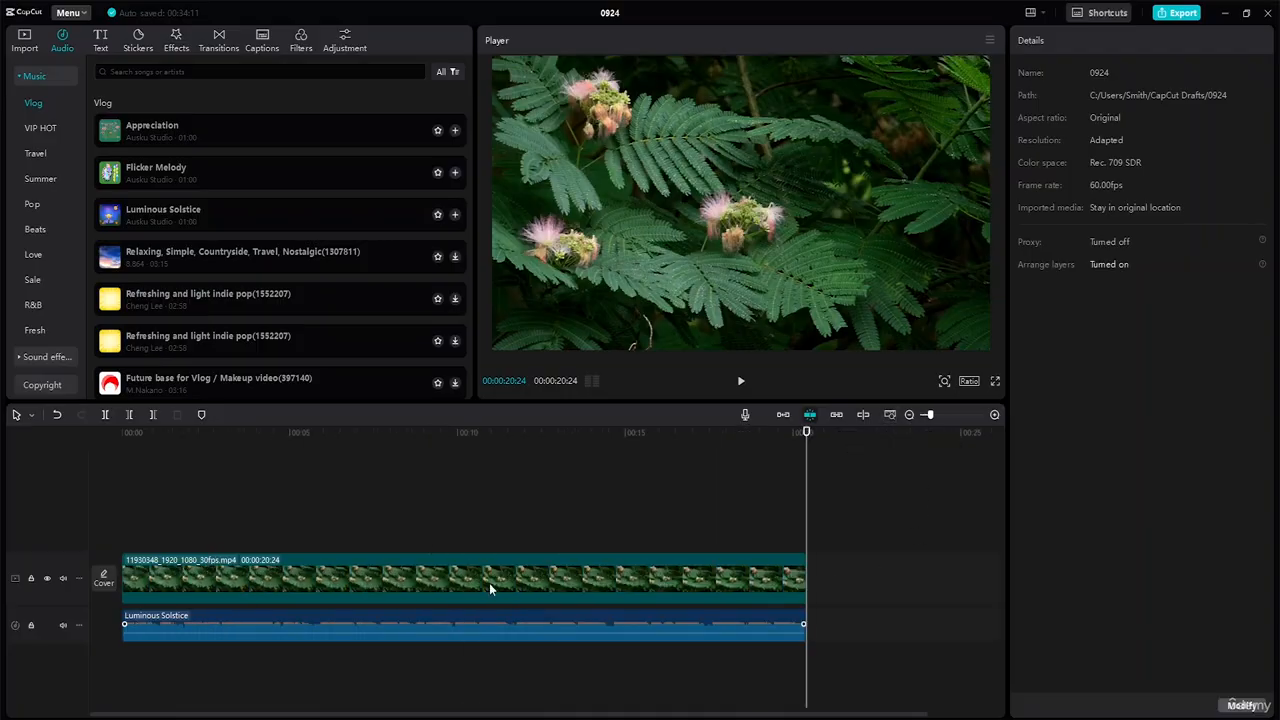
key("space")
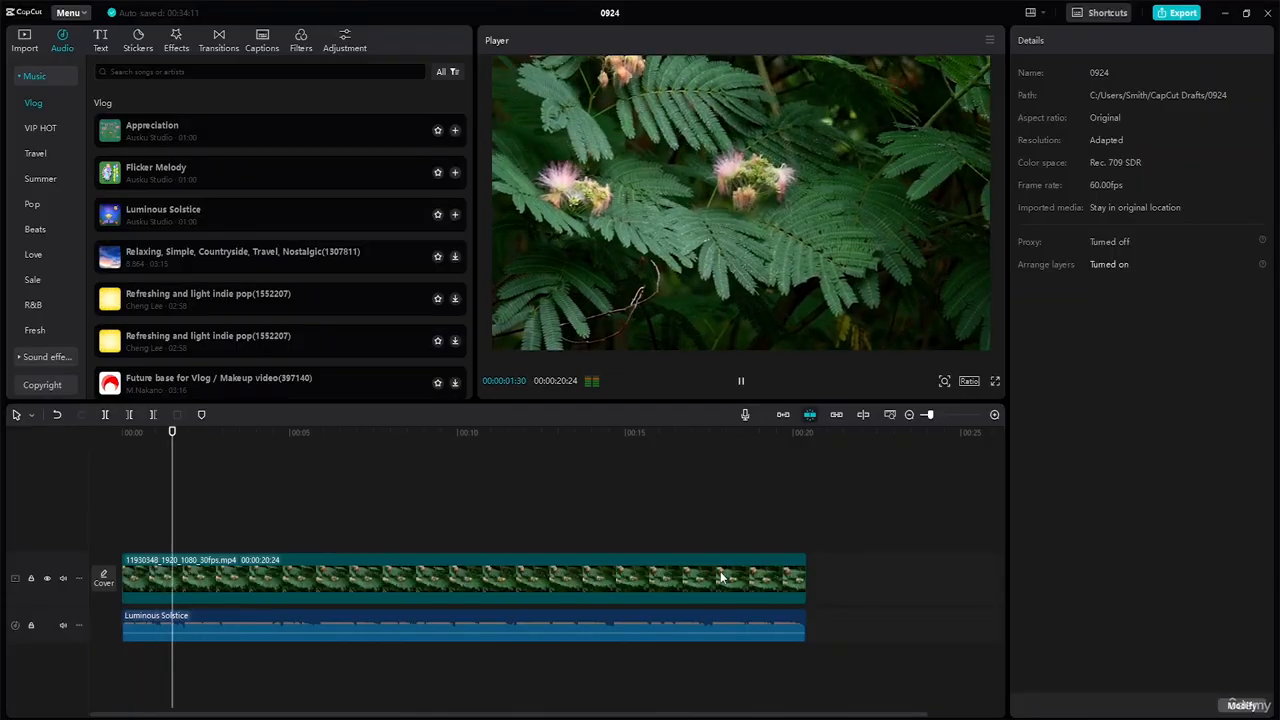
key("space")
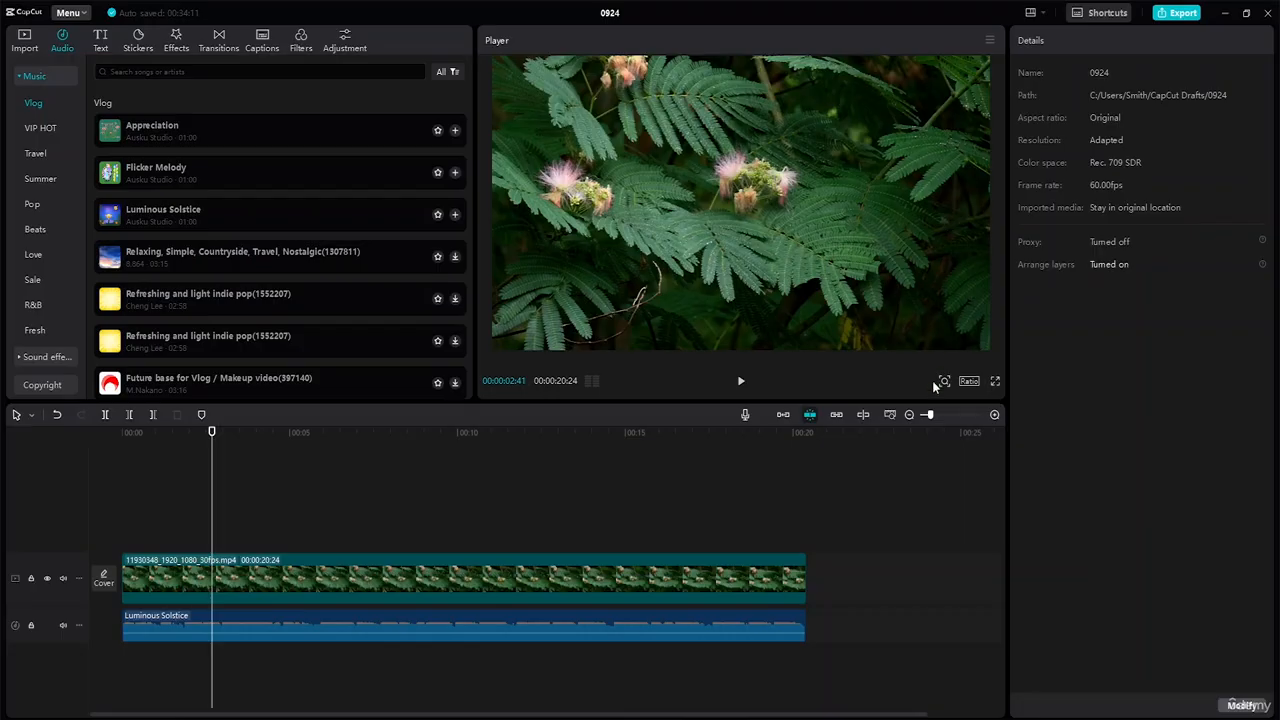
Step: Place the 6813515 clip on a new track above the main video and trim both its ends to about 5 seconds
left_click(33, 52)
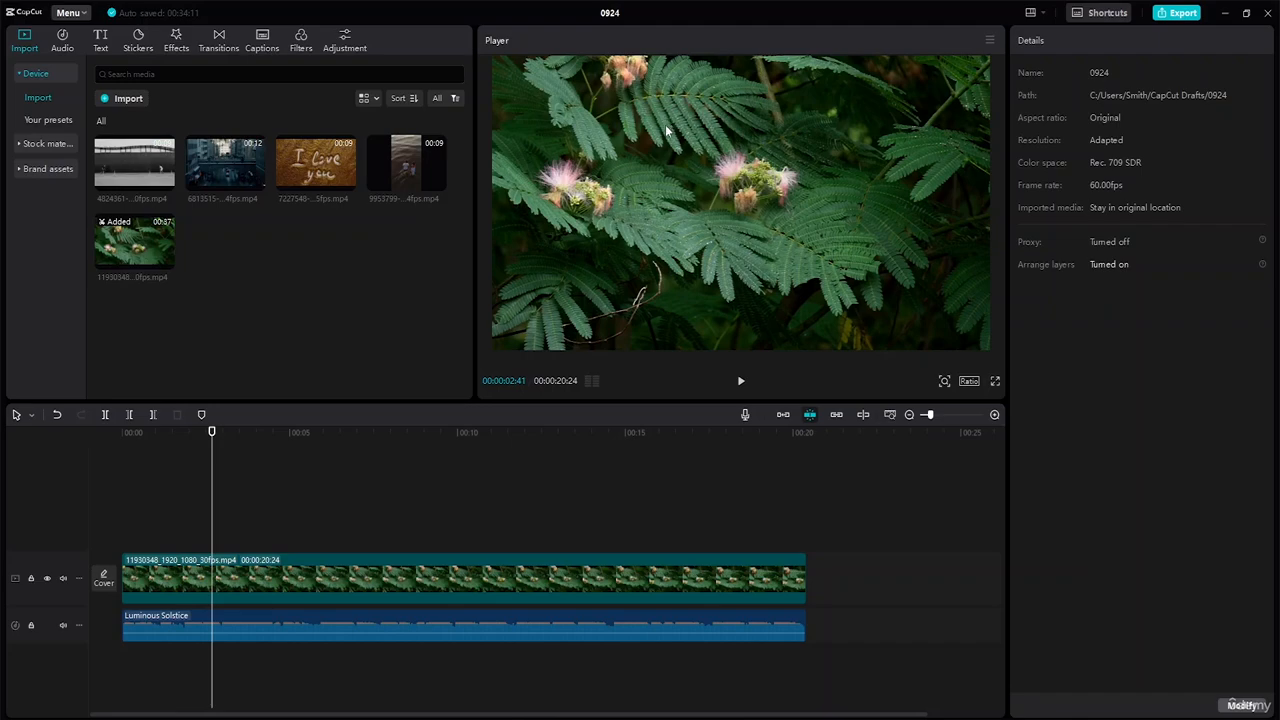
mouse_move(223, 180)
left_click_drag(223, 180, 420, 528)
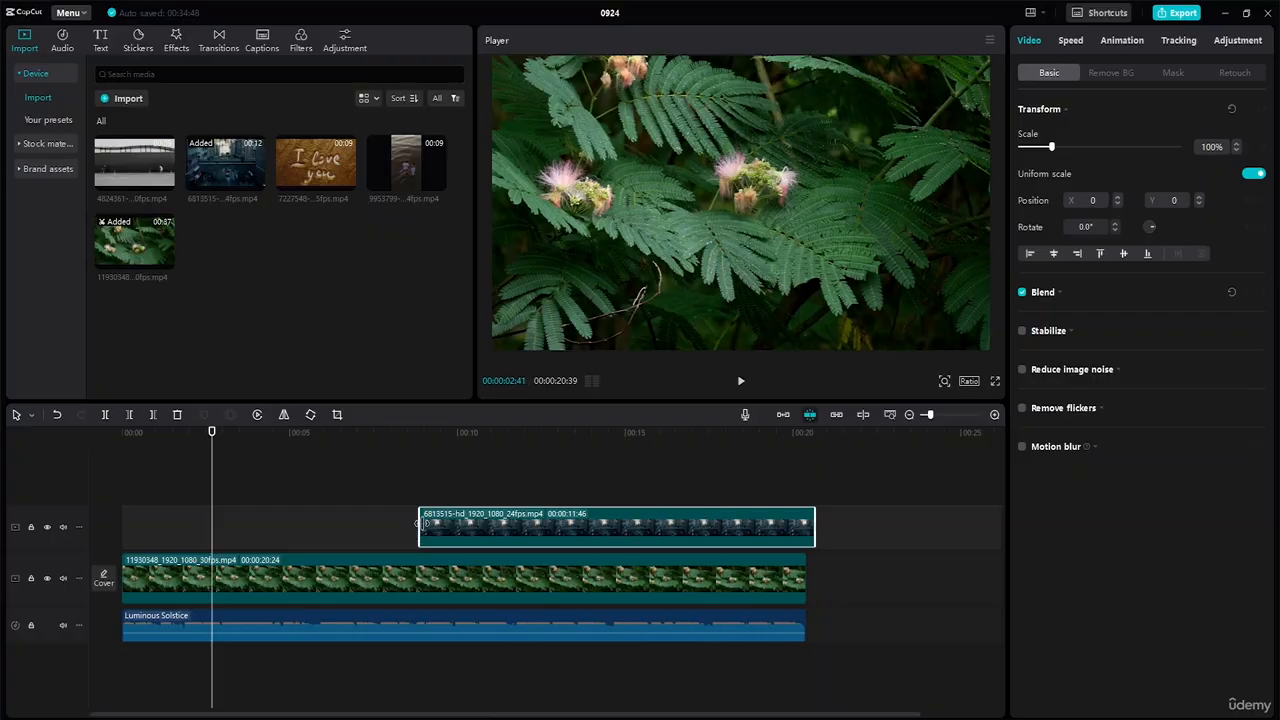
left_click_drag(419, 528, 541, 530)
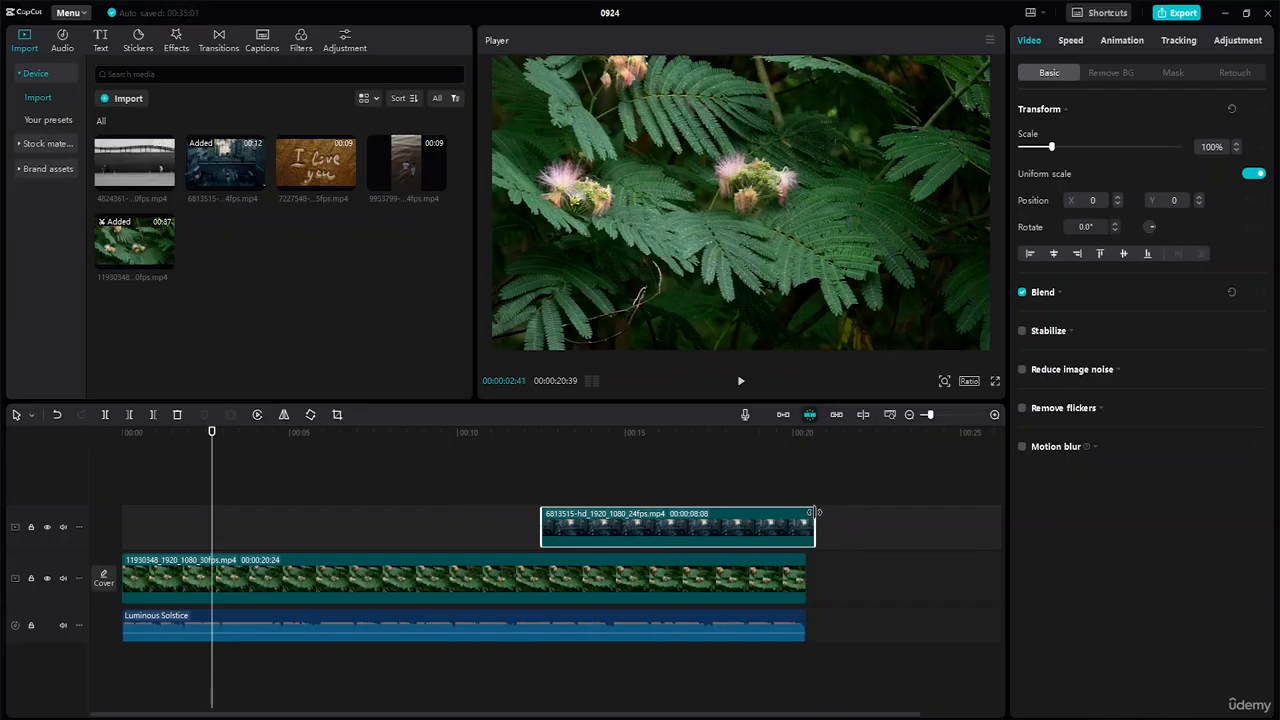
left_click_drag(812, 521, 586, 525)
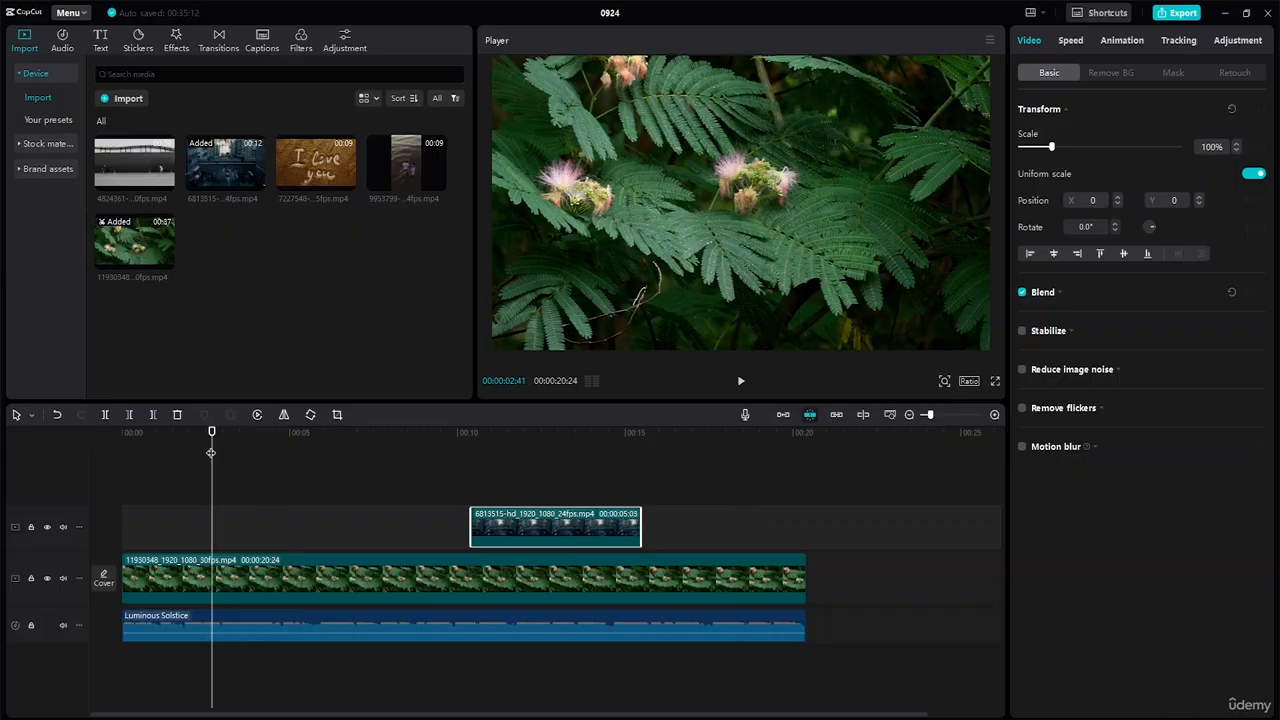
Step: Undock the timeline panel and stretch it on both sides to span the whole window width
left_click_drag(230, 431, 334, 459)
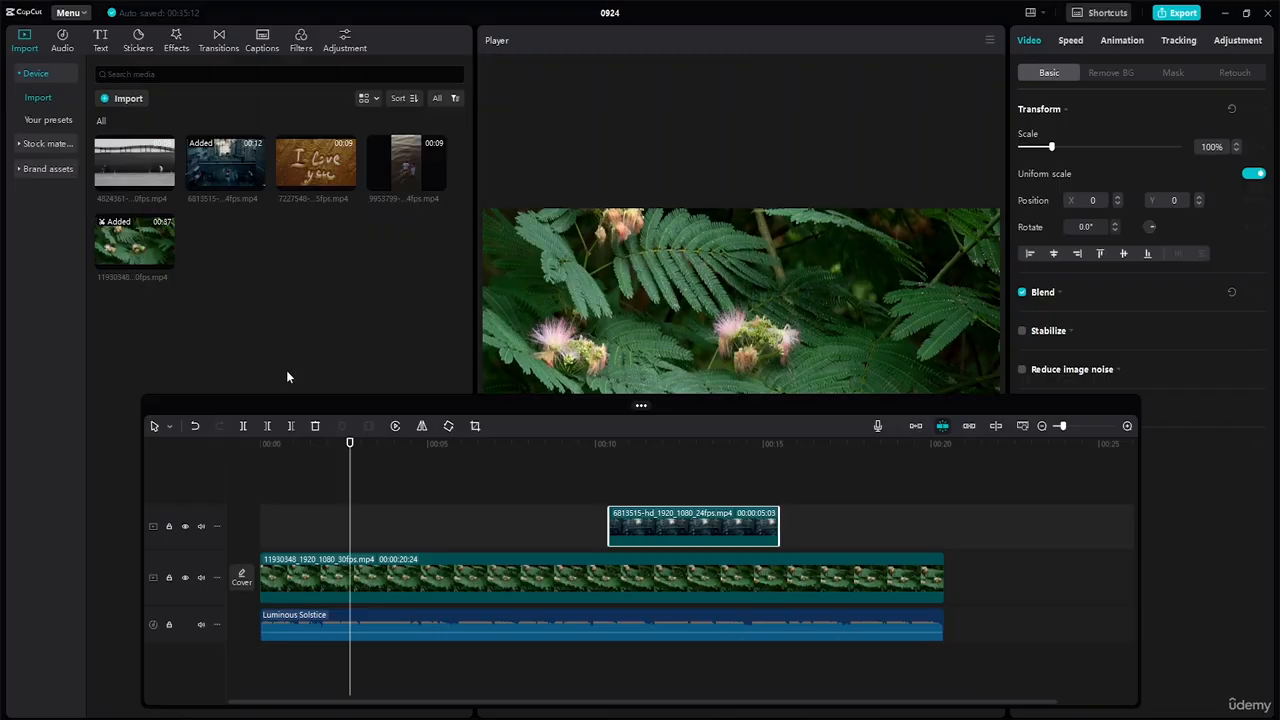
left_click_drag(143, 474, 2, 470)
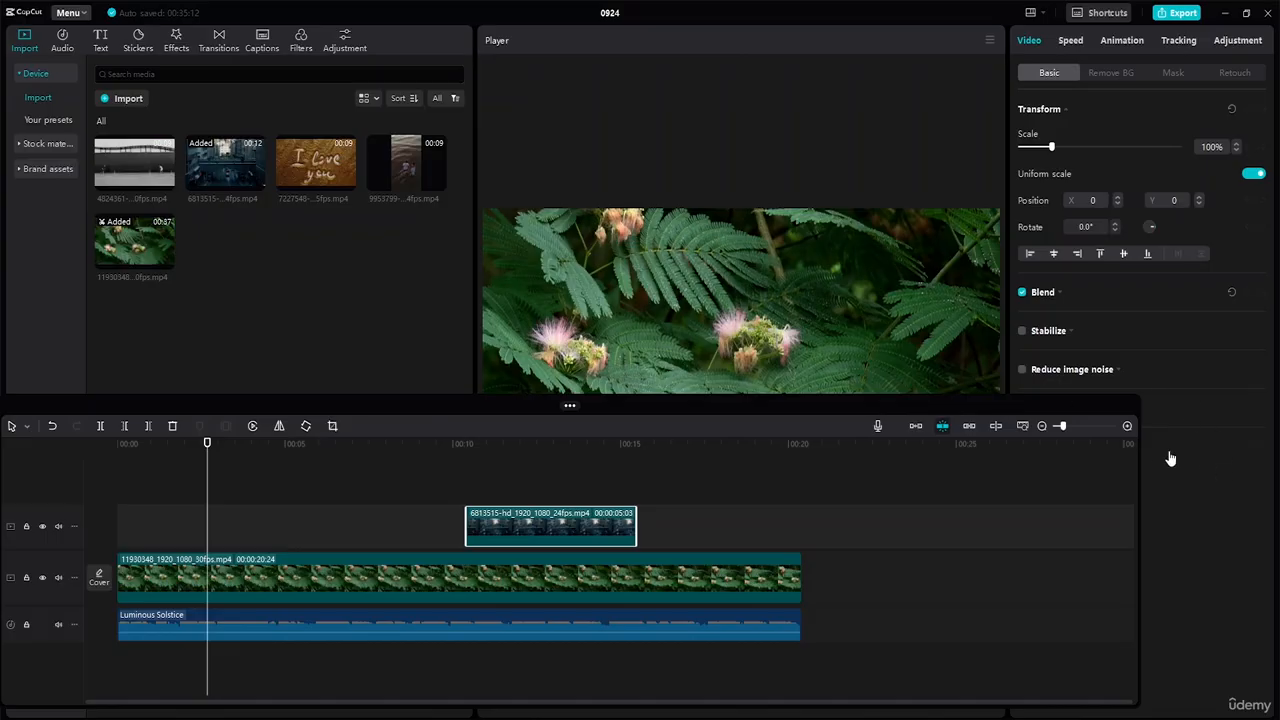
left_click_drag(1138, 470, 1276, 470)
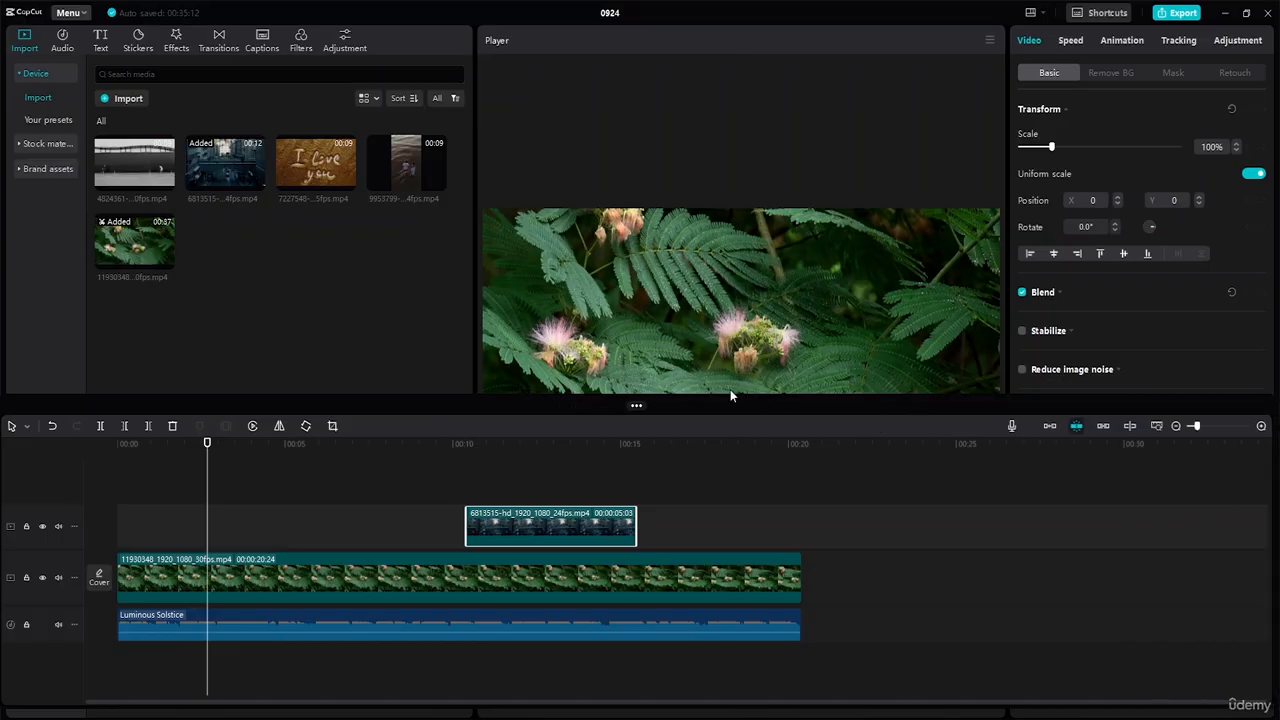
left_click_drag(724, 396, 780, 398)
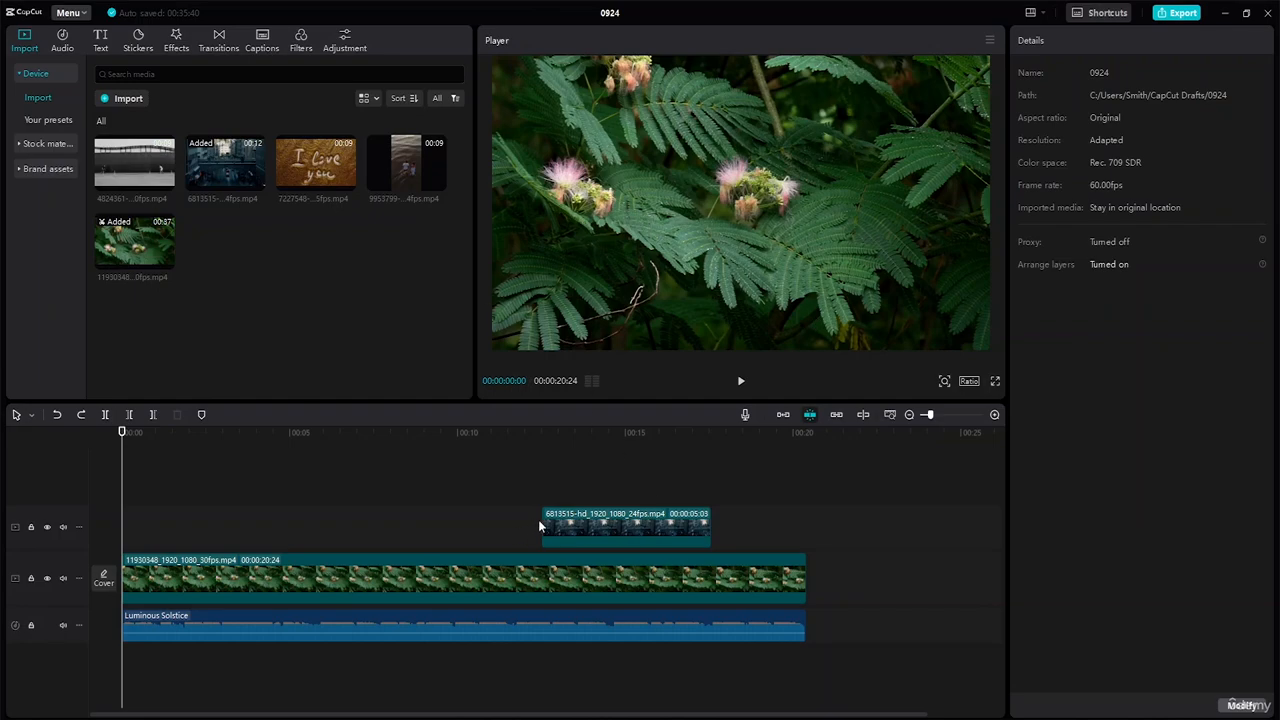
Step: Scale the overlay clip to about 32% and place it in the frame's lower-right corner, at about X 1216, Y -627
left_click_drag(122, 434, 543, 492)
left_click(657, 254)
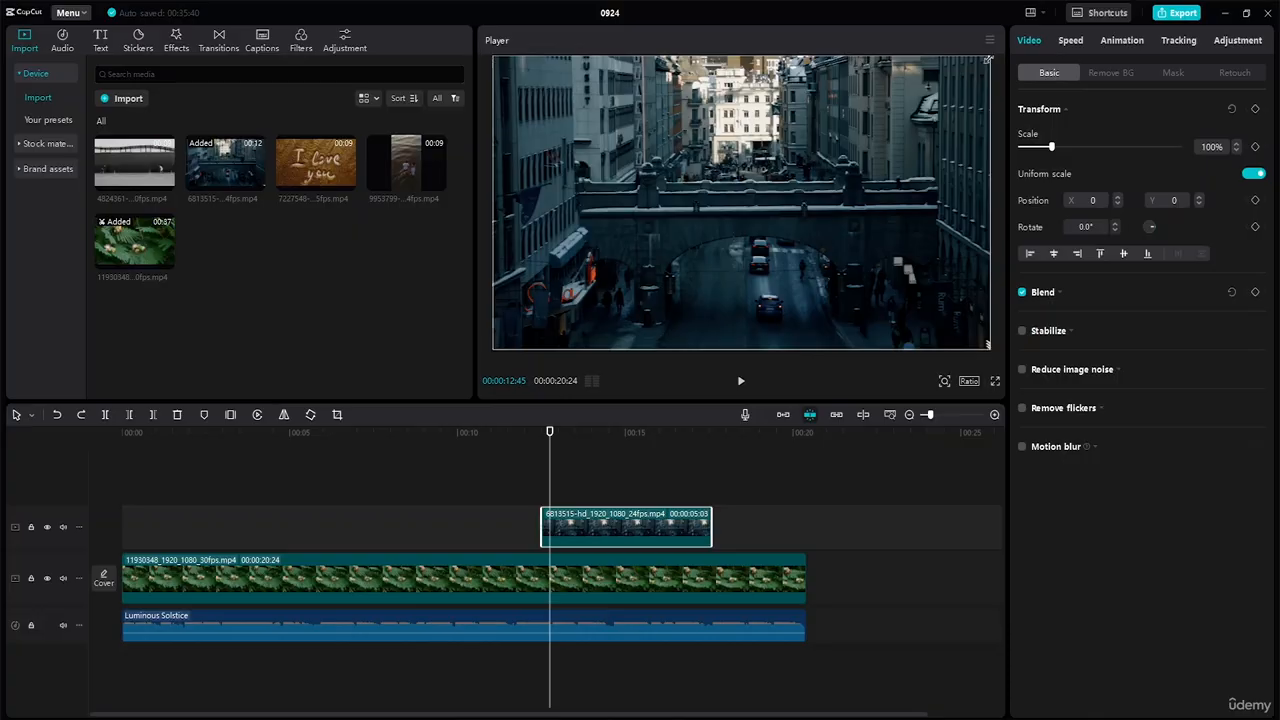
left_click_drag(988, 60, 823, 157)
left_click_drag(787, 231, 900, 281)
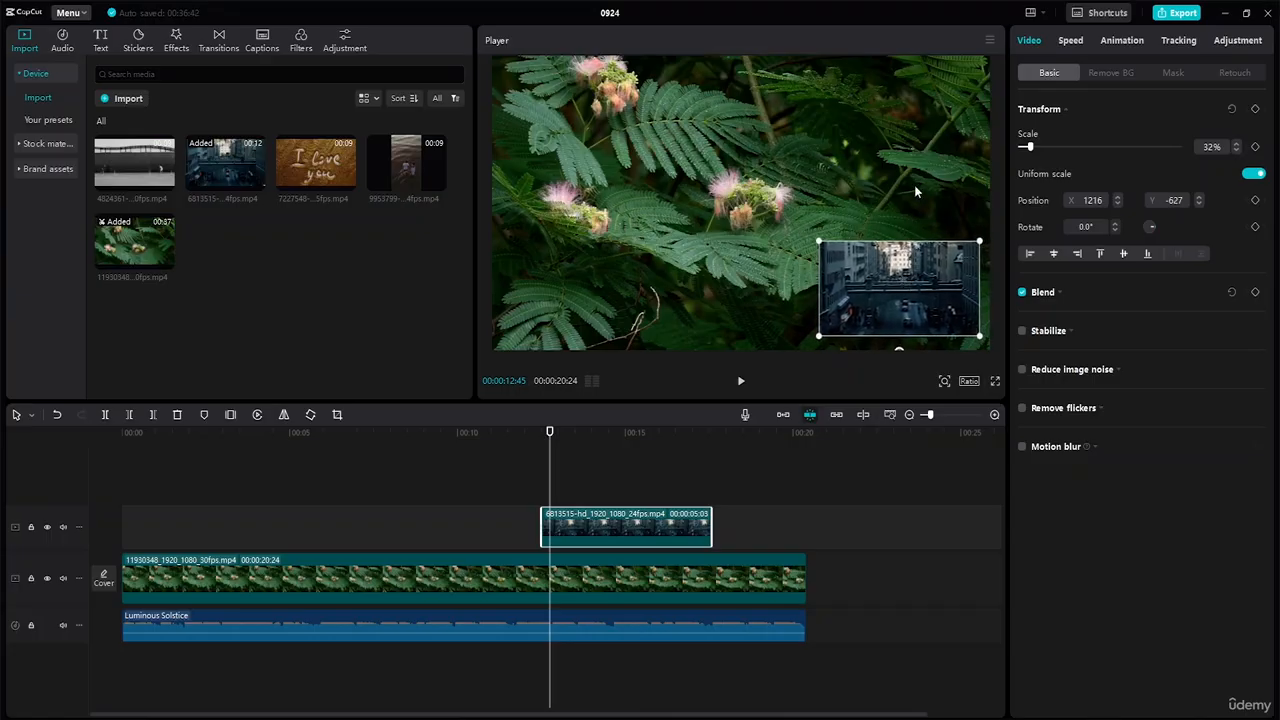
left_click(913, 187)
left_click(908, 288)
Step: Play the timeline from about 00:10 to past the end of the overlay clip to check the picture-in-picture
left_click_drag(550, 432, 542, 432)
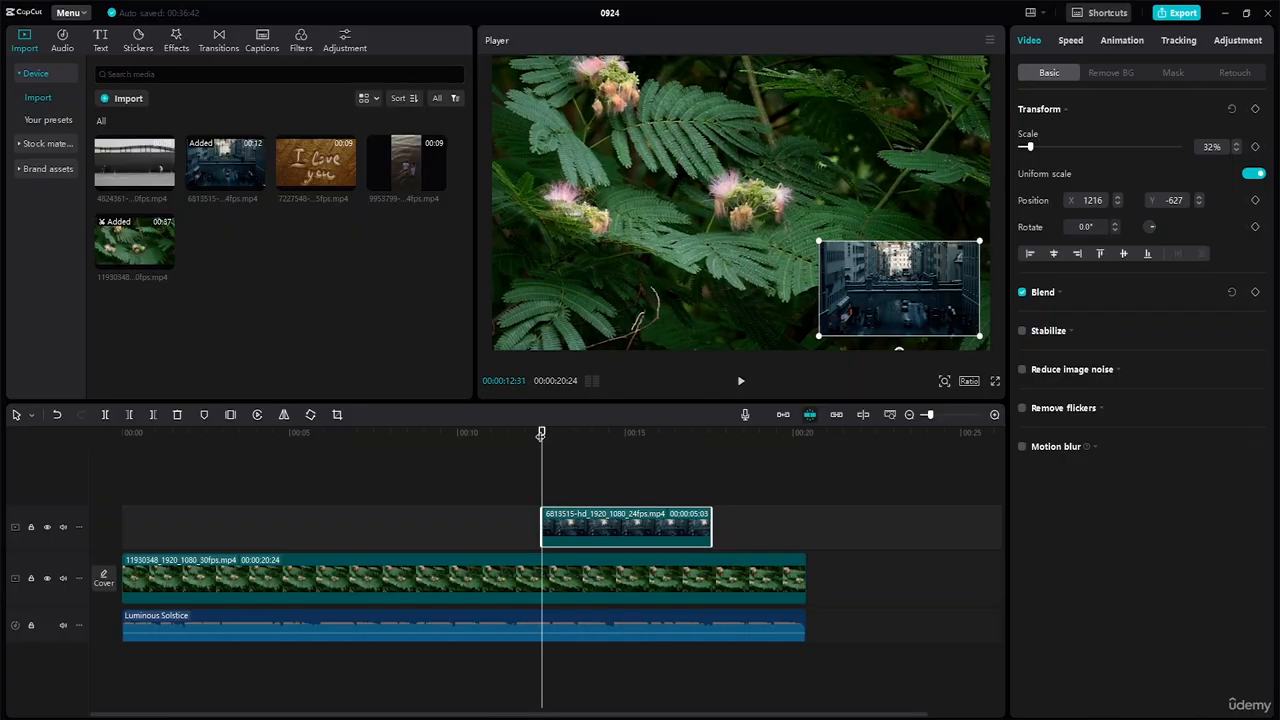
left_click_drag(542, 432, 468, 432)
key("space")
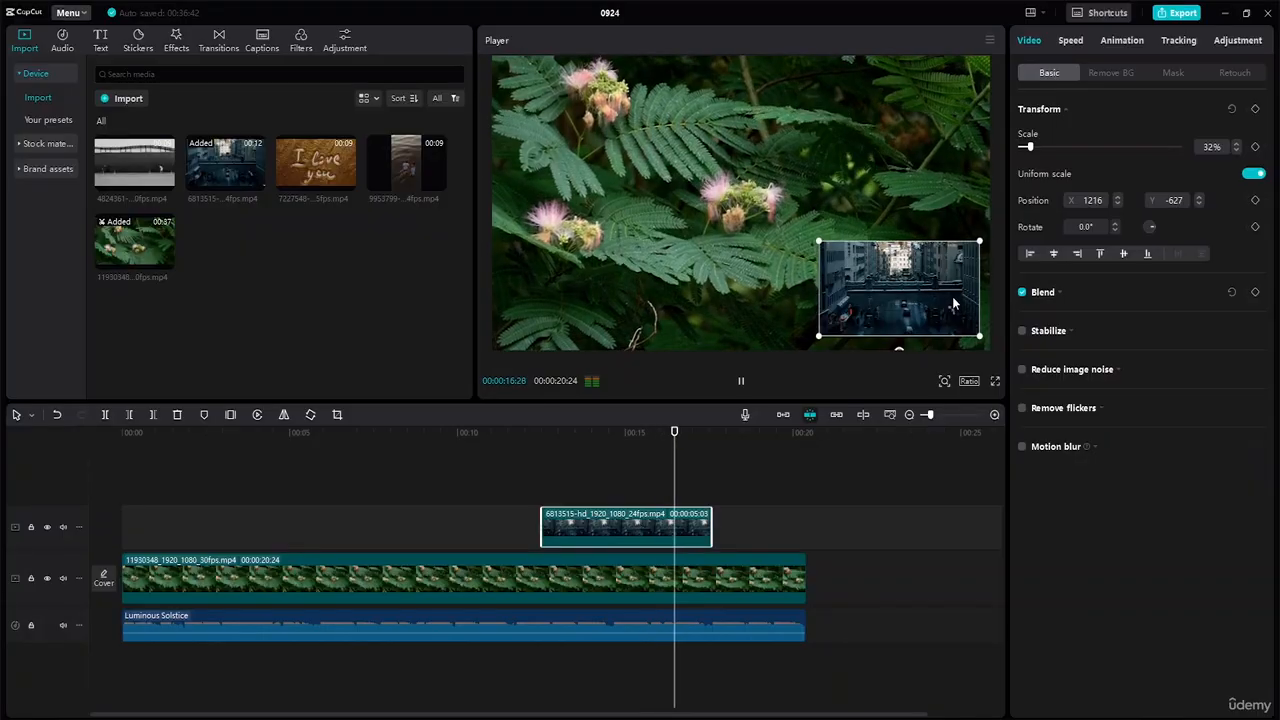
key("space")
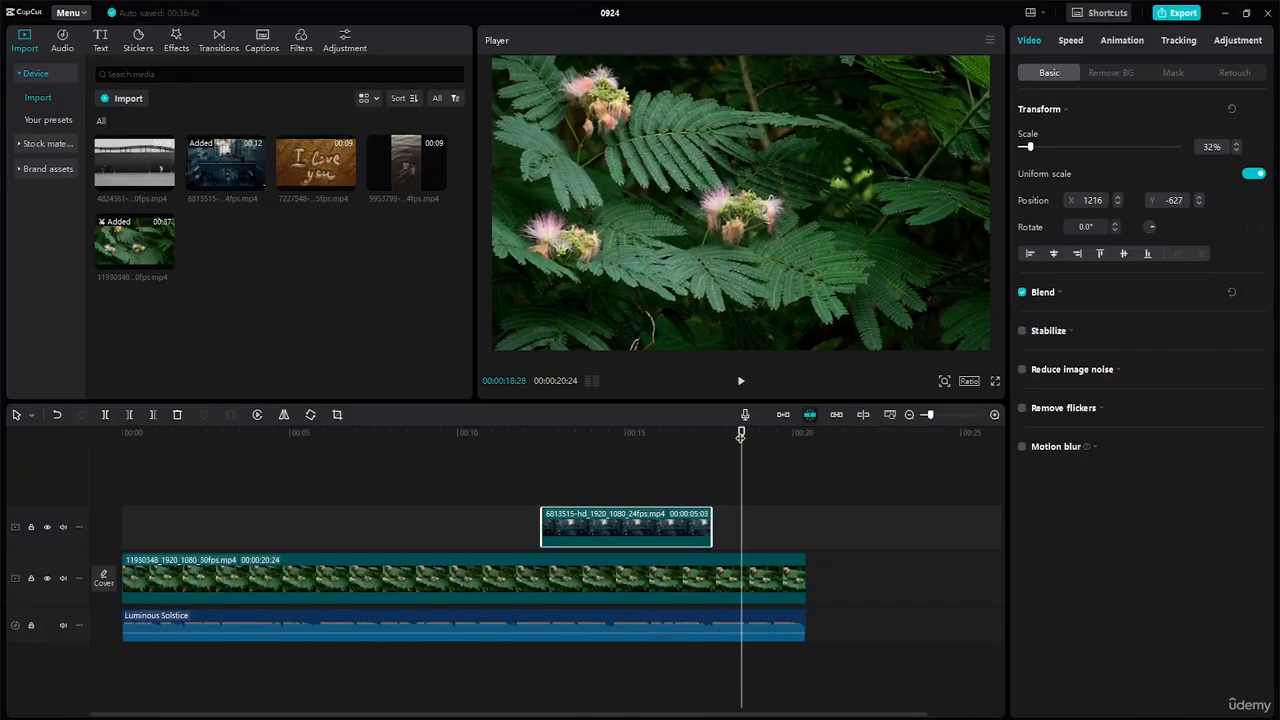
Step: Look through the text templates, and add a Default text clip at 00:00:13:41 instead
left_click_drag(741, 450, 581, 450)
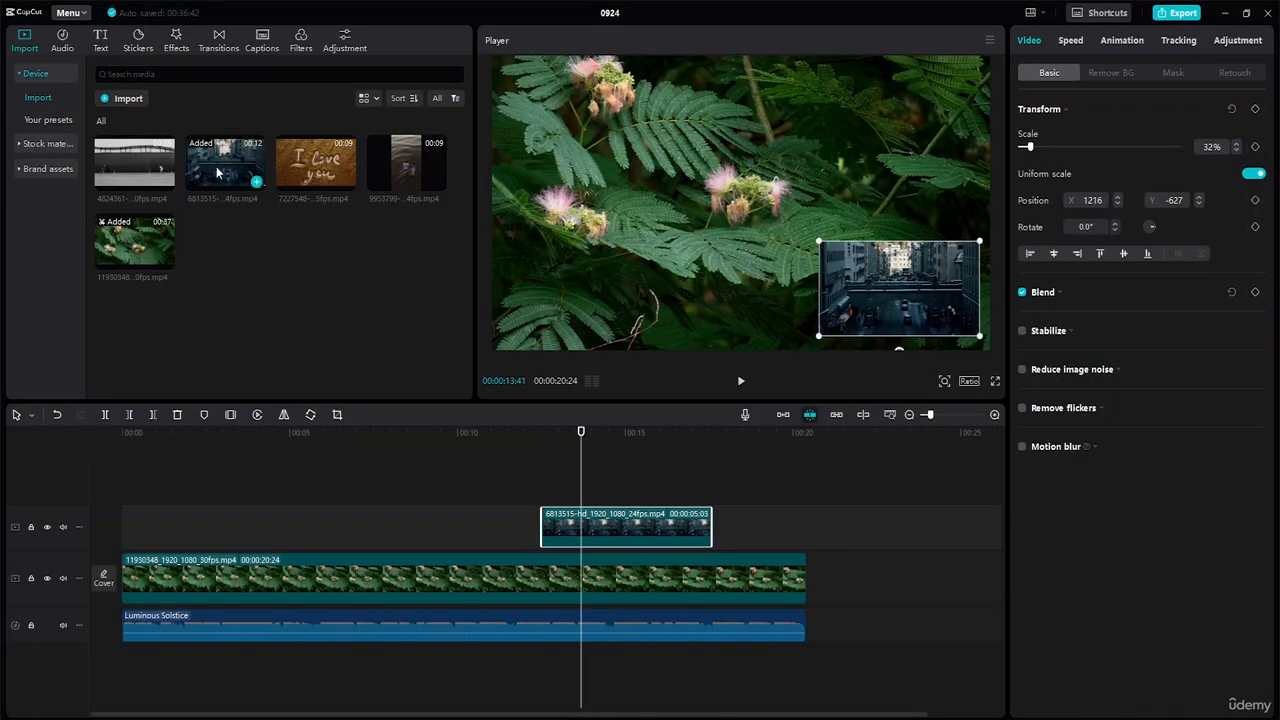
left_click(100, 42)
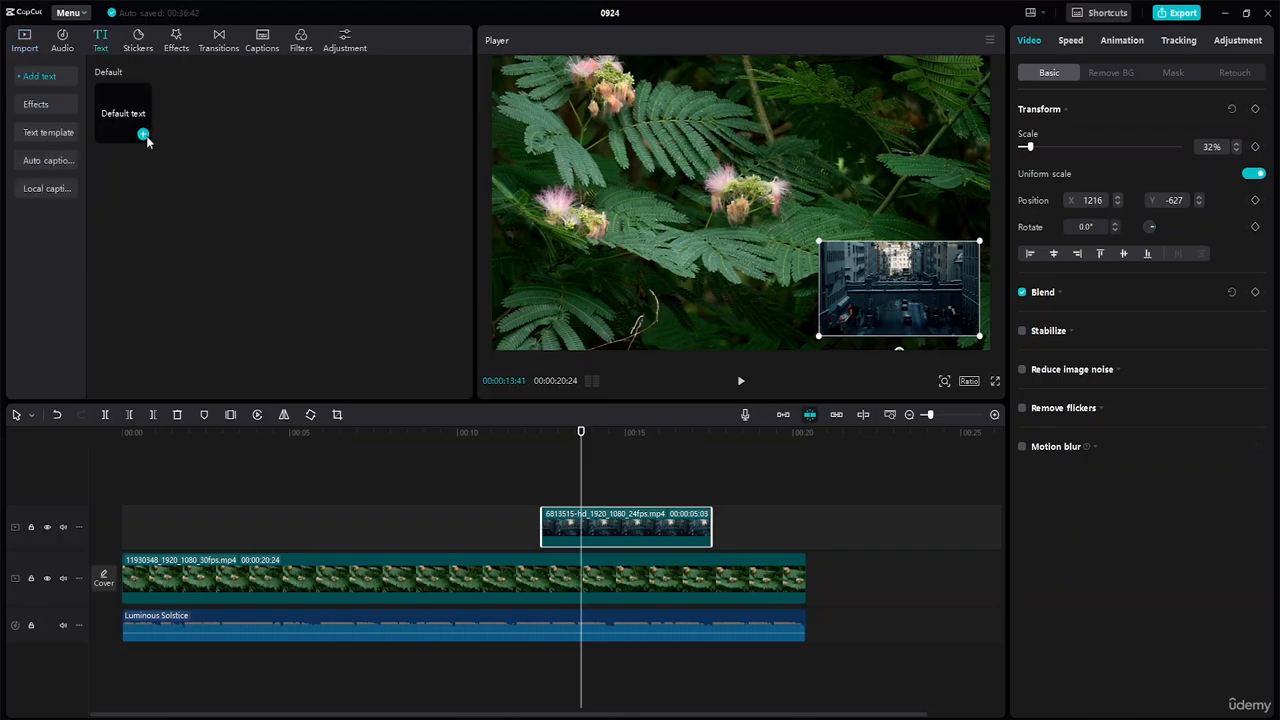
left_click(56, 133)
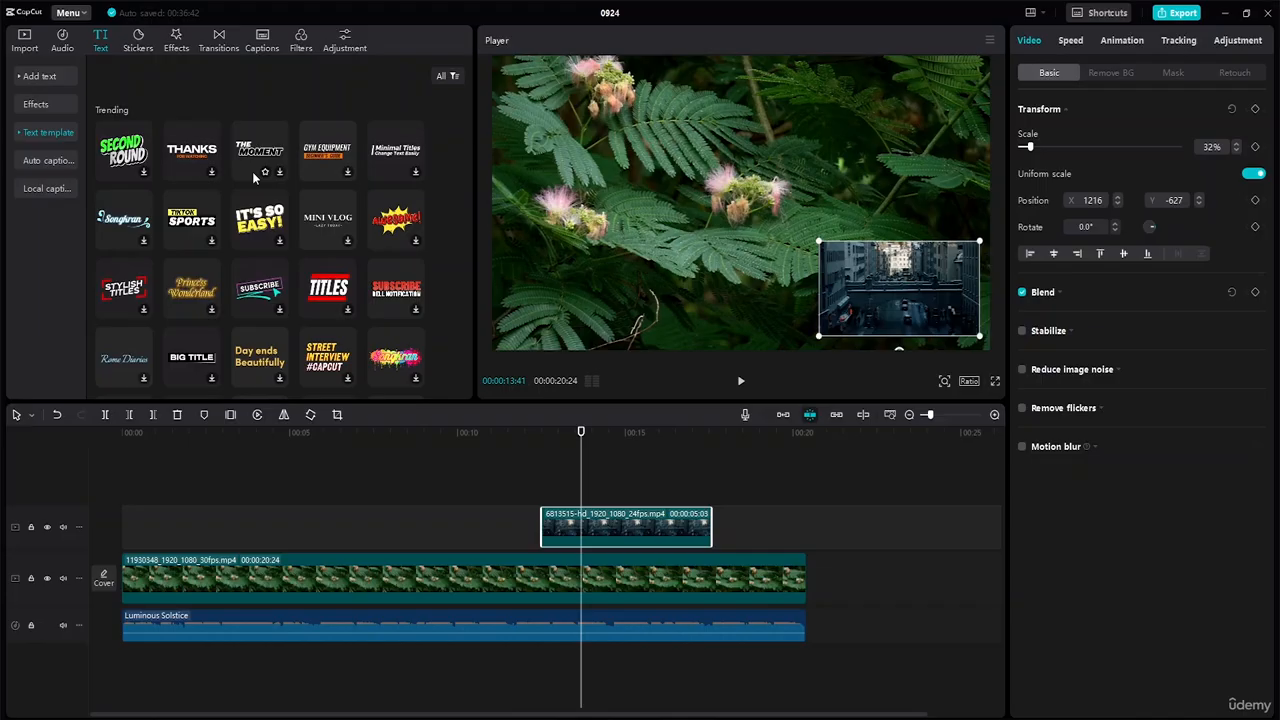
left_click(42, 80)
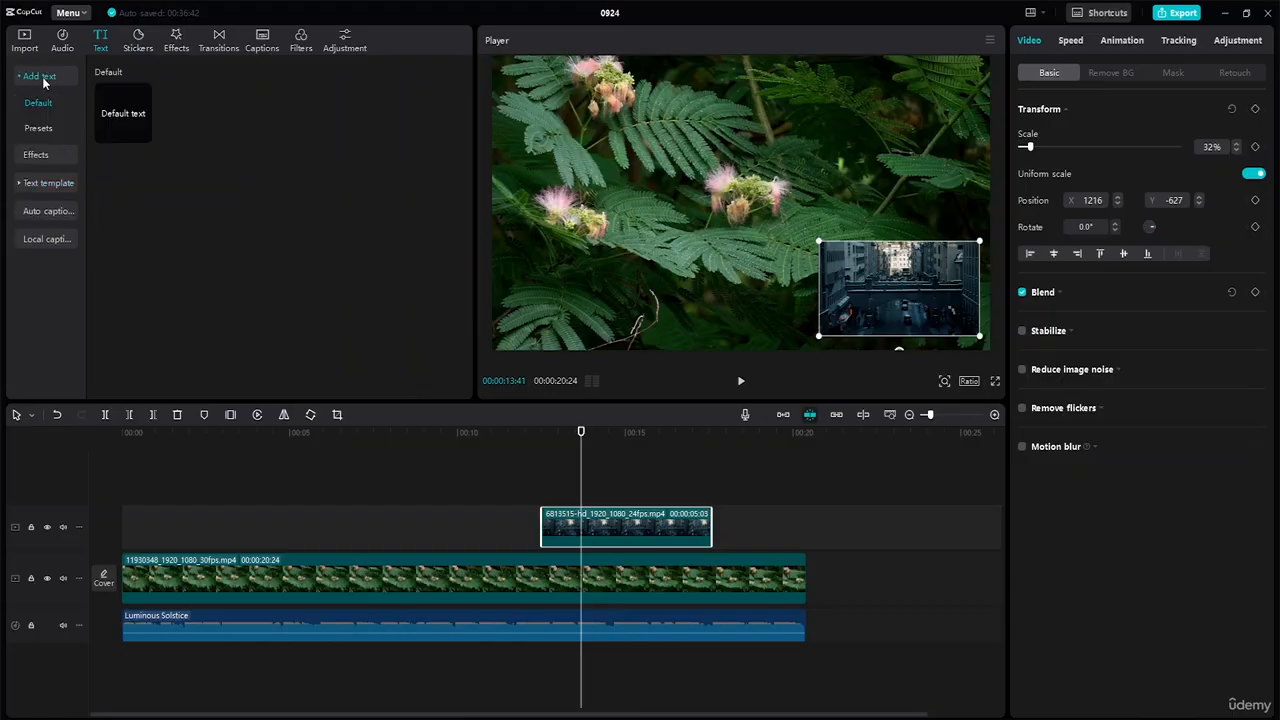
left_click(143, 133)
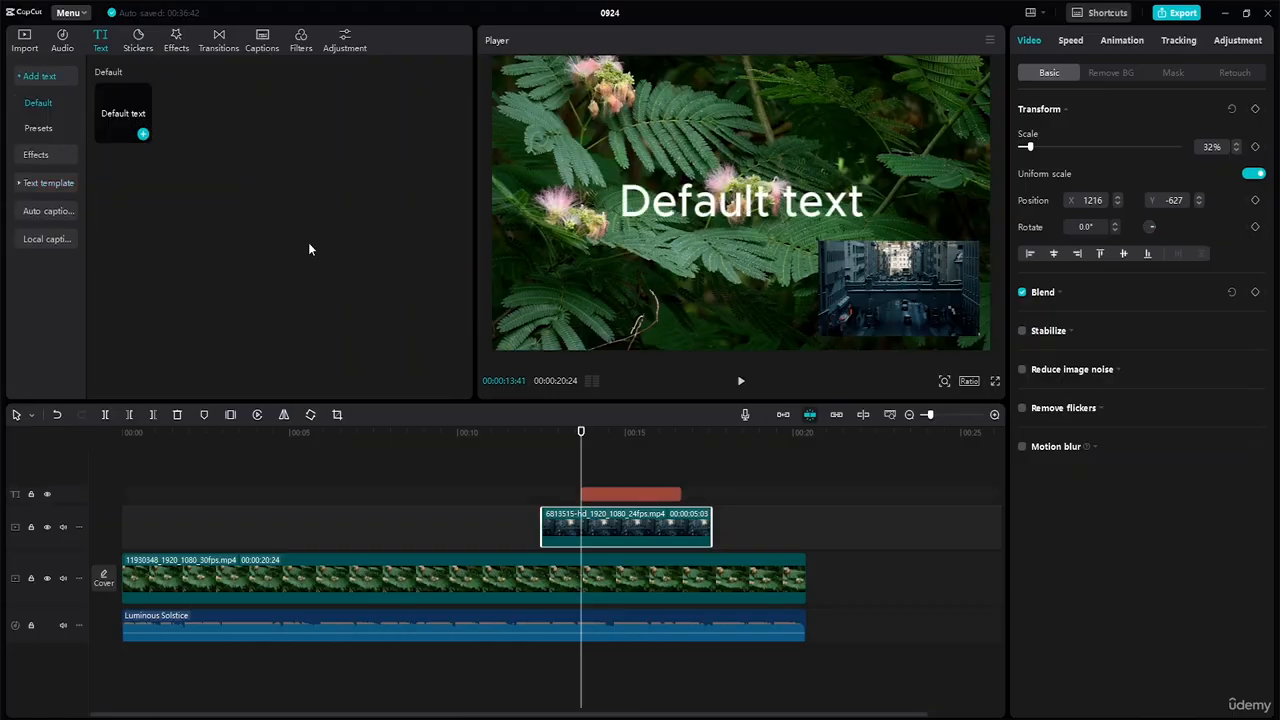
Step: Extend both ends of the text clip to line up with the start and end of the overlay clip
left_click(584, 494)
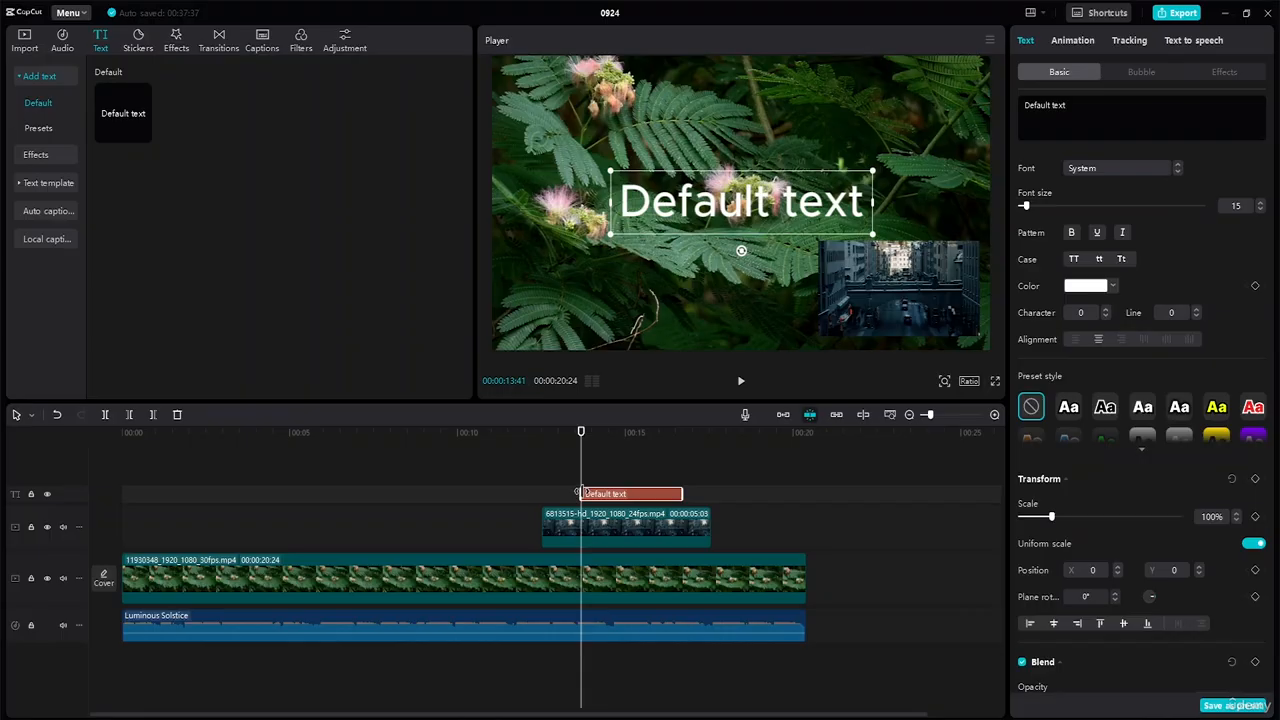
left_click_drag(580, 493, 541, 493)
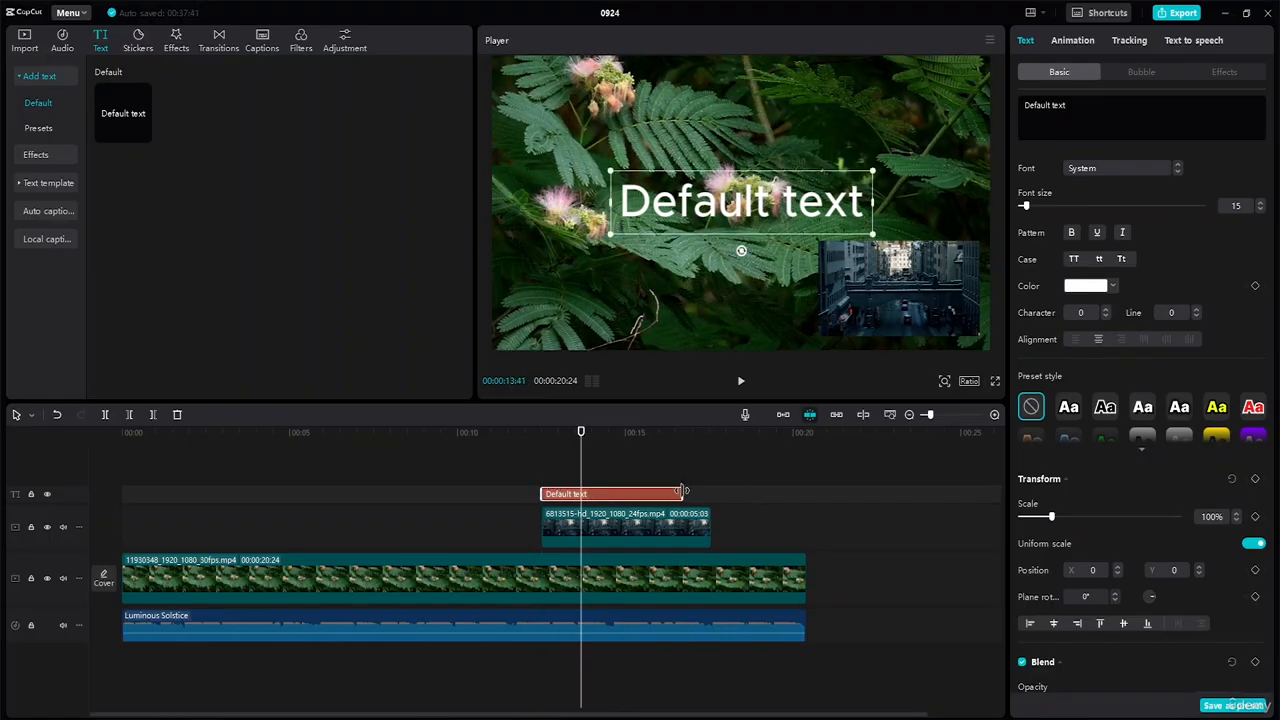
left_click_drag(681, 491, 712, 493)
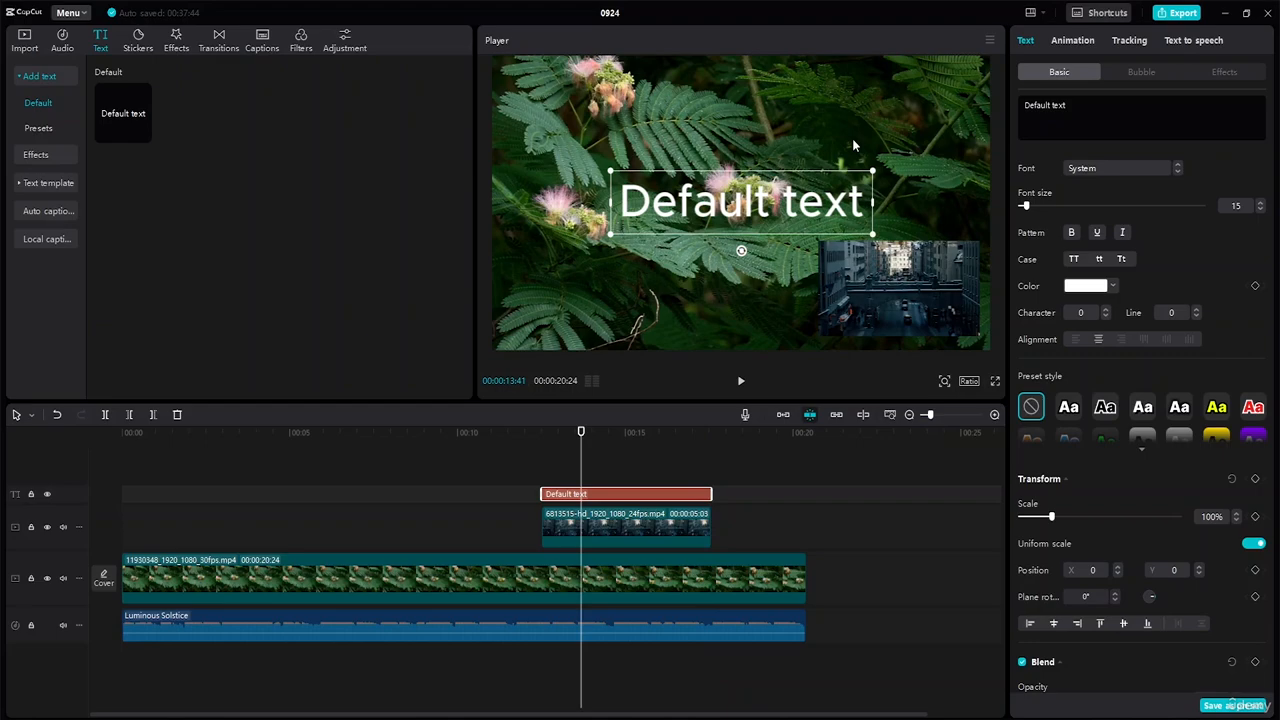
Step: Replace the default text content with "NEXT VIDEO" in capital letters
double_click(860, 222)
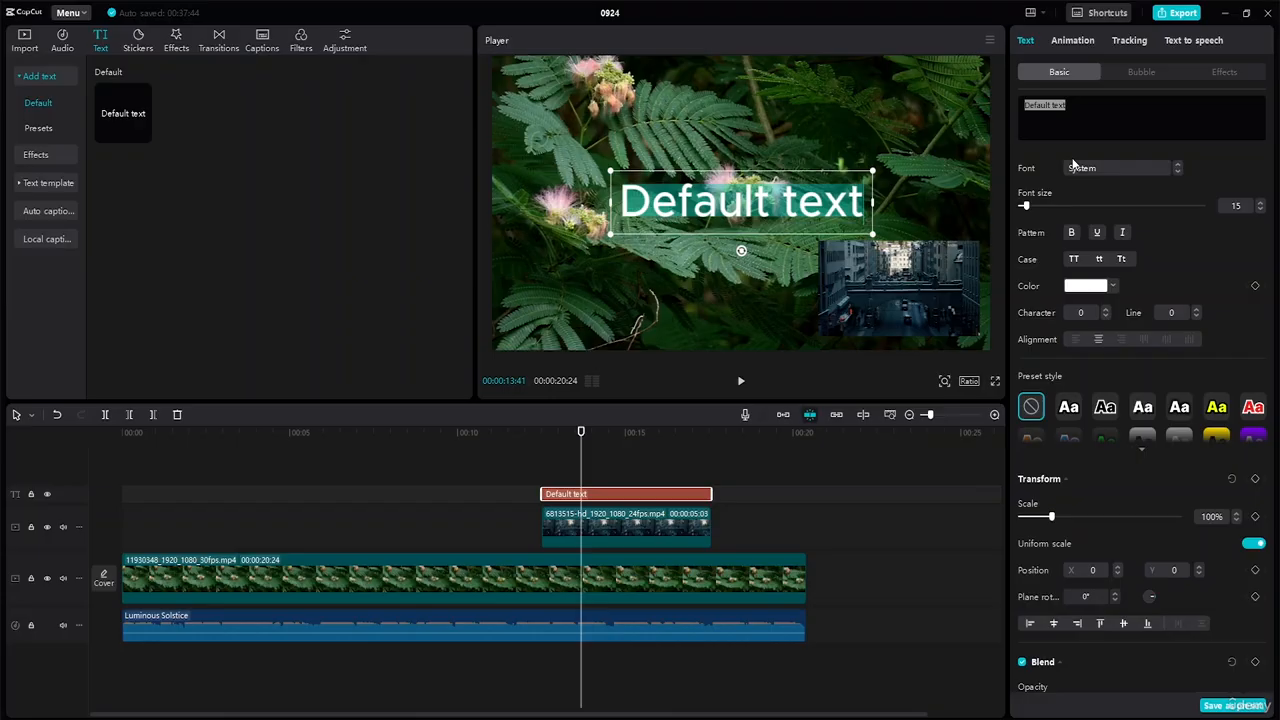
type("next")
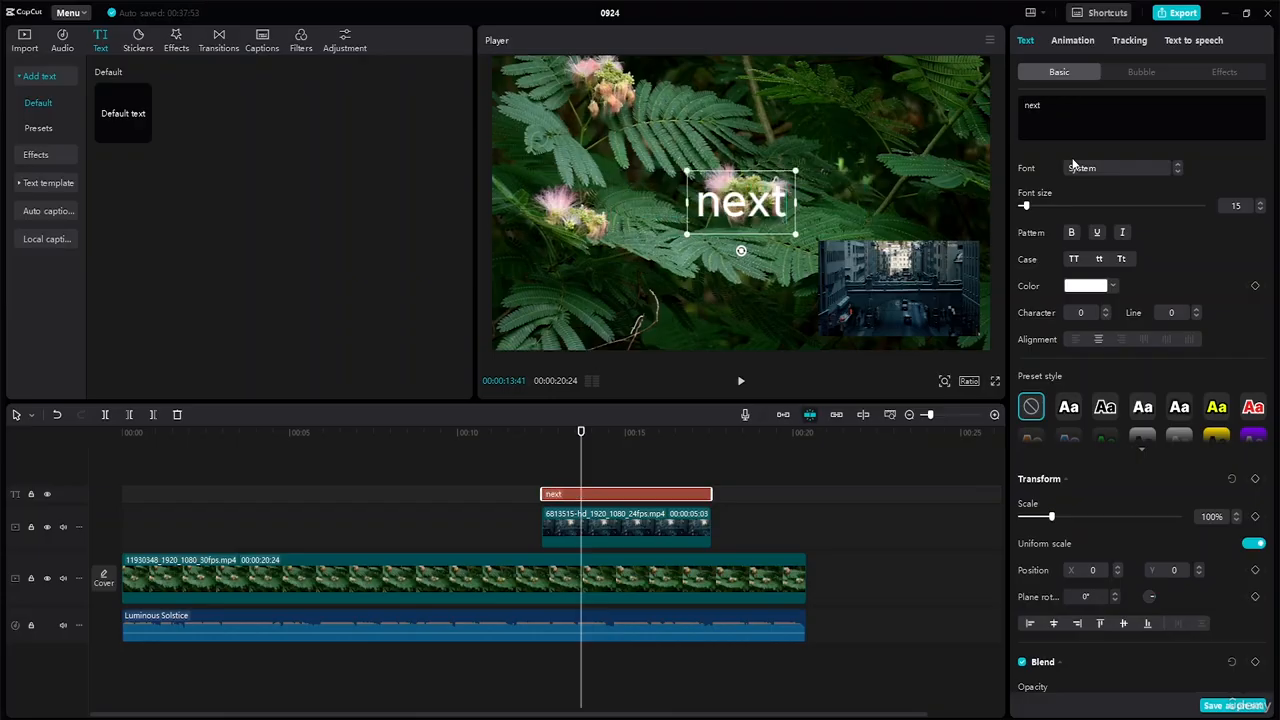
key("BackSpace")
key("BackSpace")
key("BackSpace")
key("BackSpace")
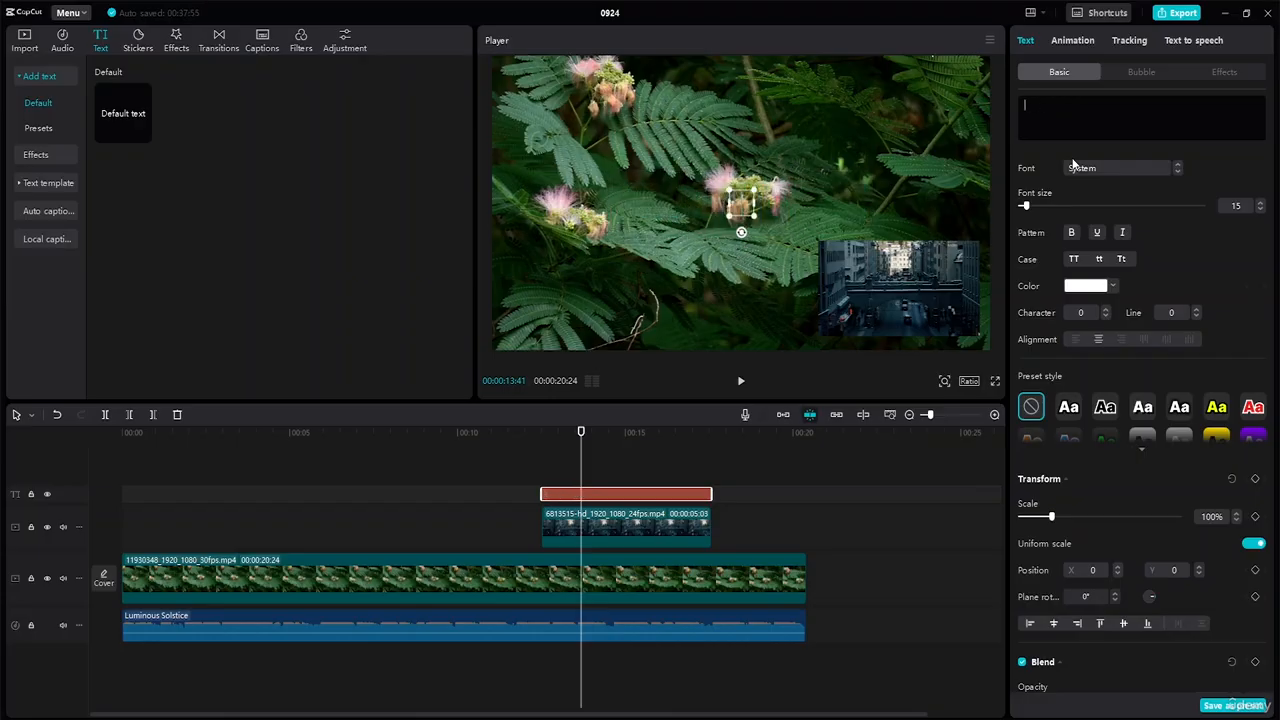
type("NE")
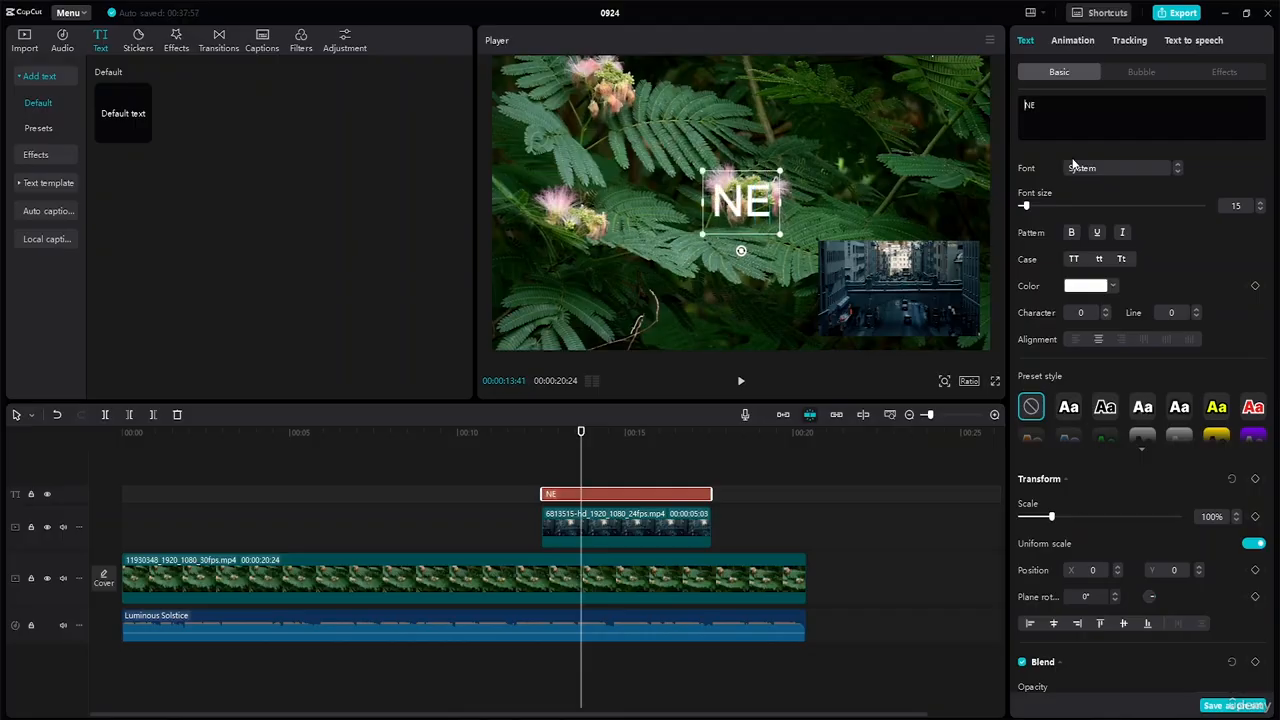
type("XT VIDEO")
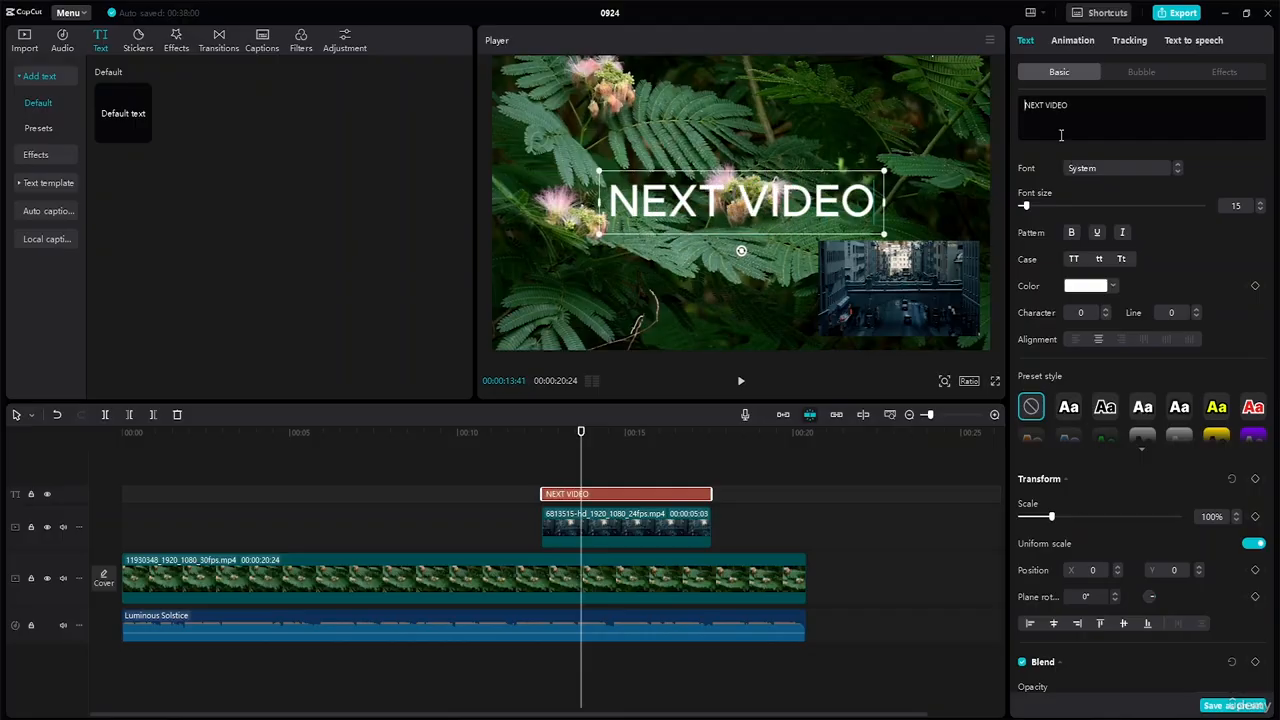
Step: Set the NEXT VIDEO text's font to Abstract Groovy and its color to blue, hex 4260B5
left_click(1179, 168)
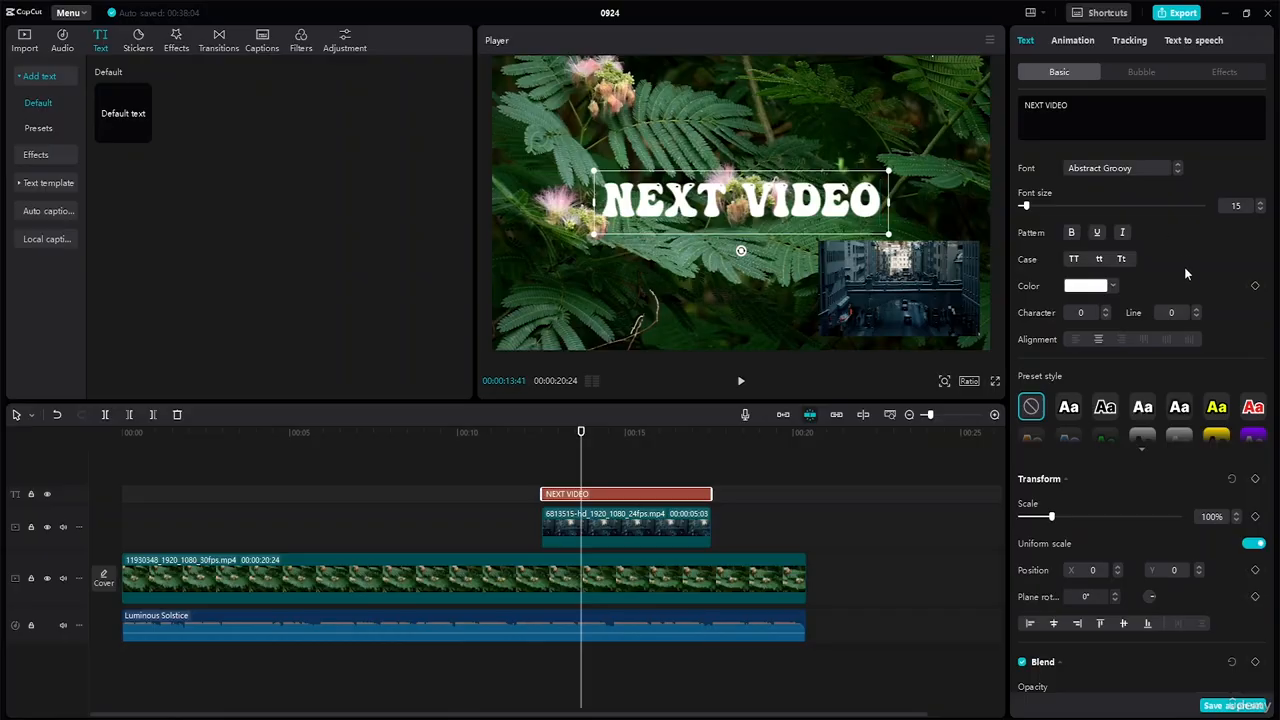
left_click(1114, 287)
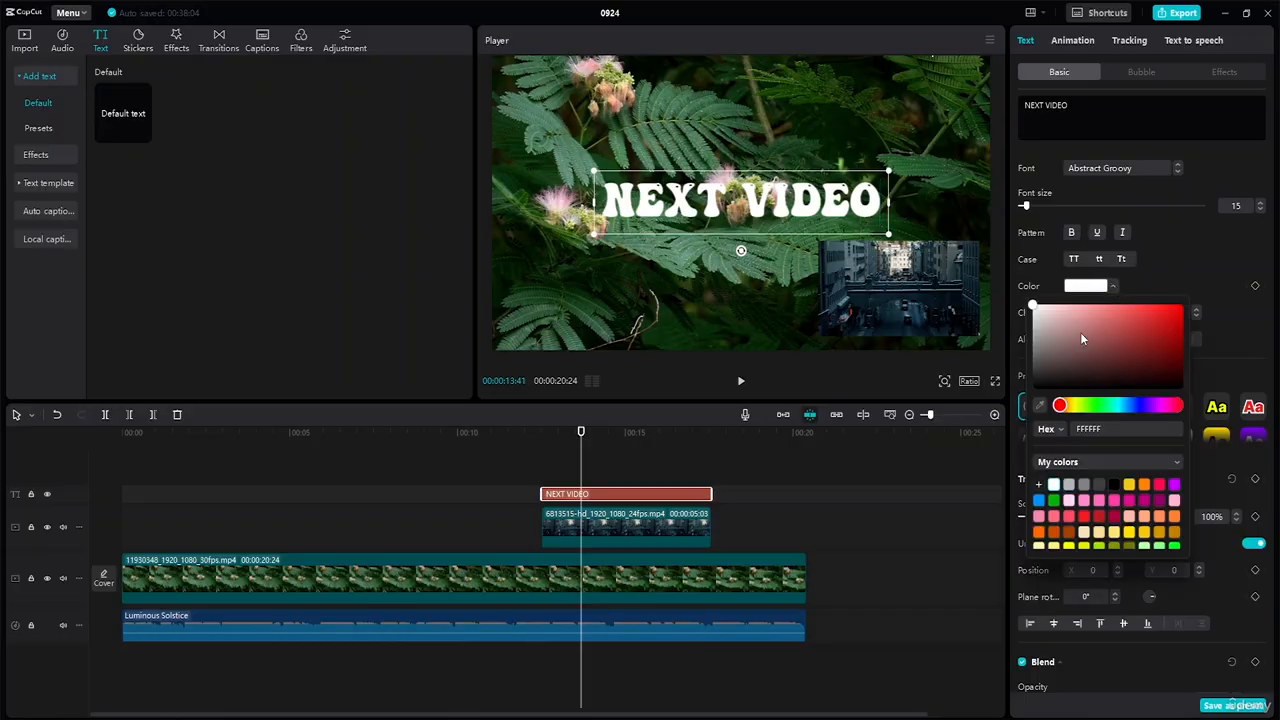
left_click(1102, 406)
left_click(1141, 406)
left_click(1132, 406)
left_click(1141, 406)
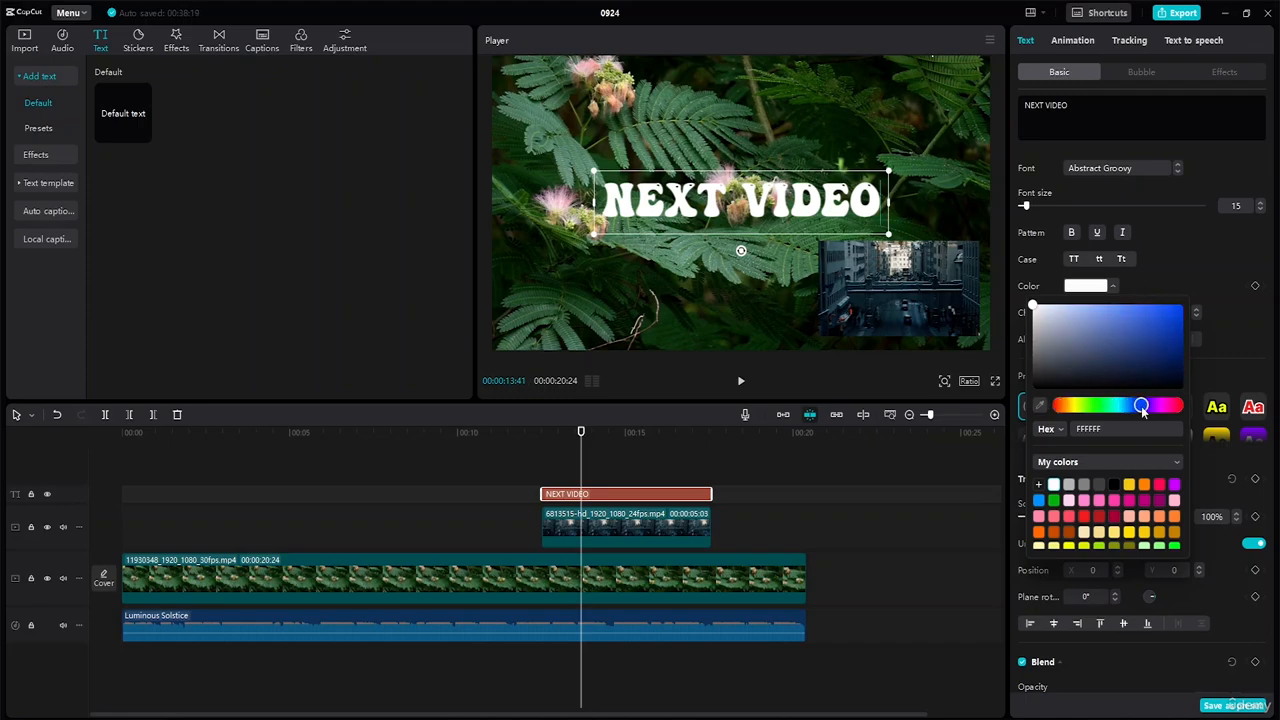
left_click(1127, 329)
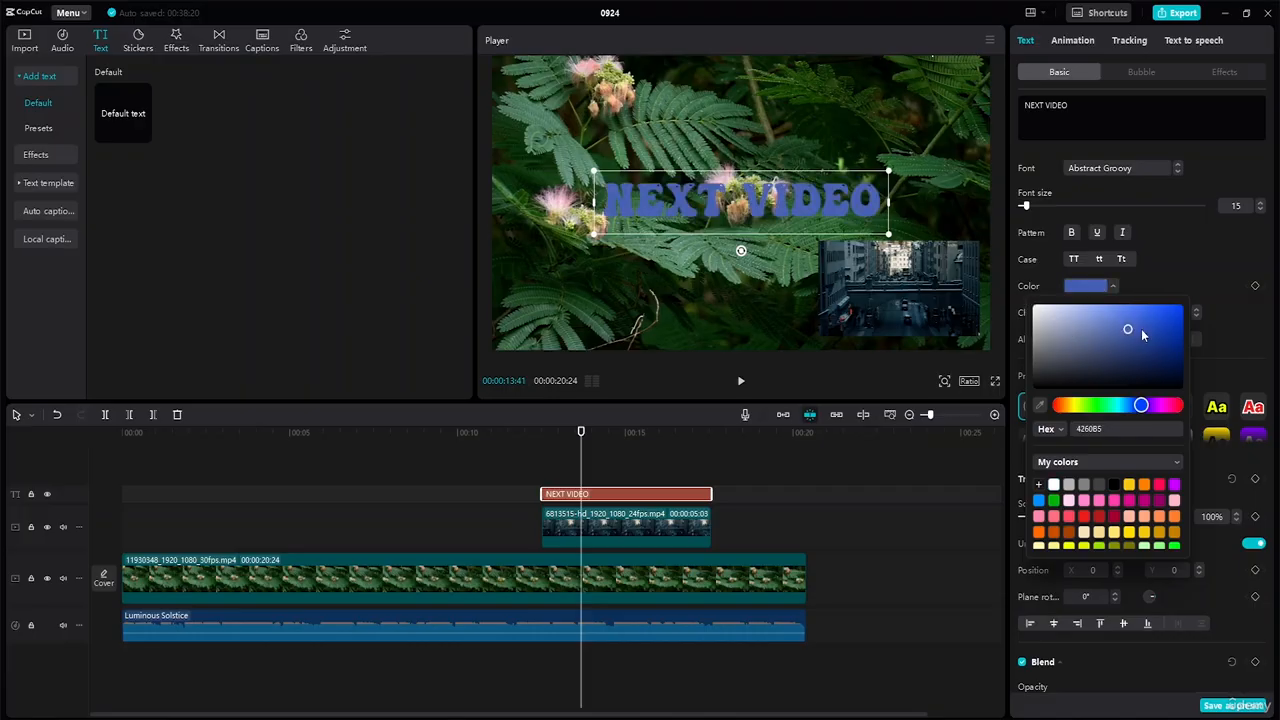
Step: Change the NEXT VIDEO text's color to yellow, hex F4C70F
left_click_drag(1141, 329, 1206, 365)
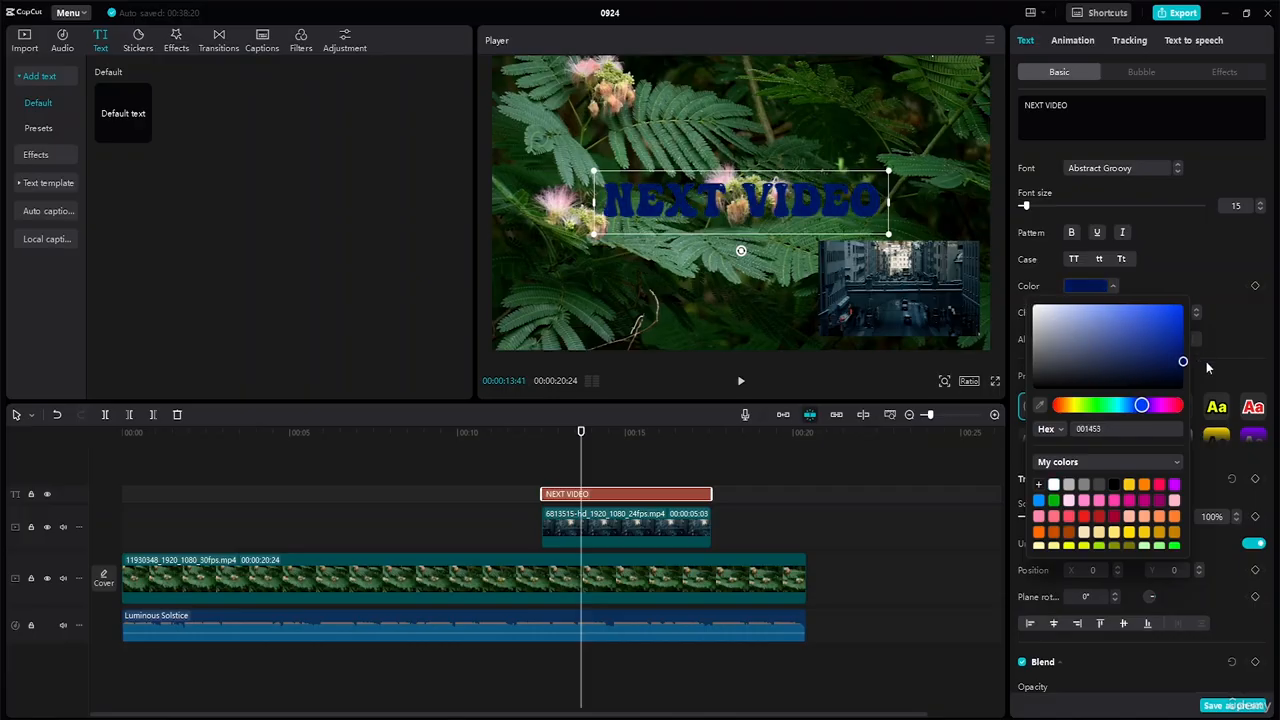
left_click(1129, 486)
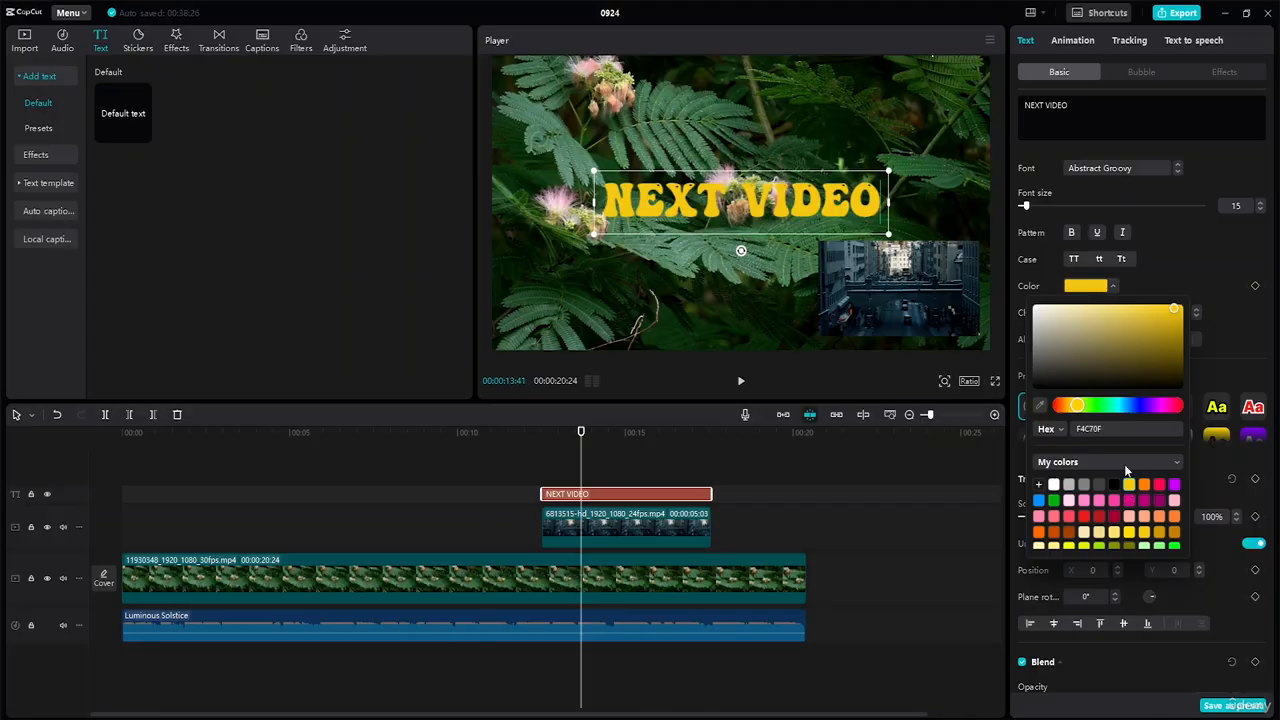
Step: Scale the NEXT VIDEO text down to 46% and place it along the overlay clip's upper edge, at X 1211, Y -201
left_click_drag(890, 234, 808, 216)
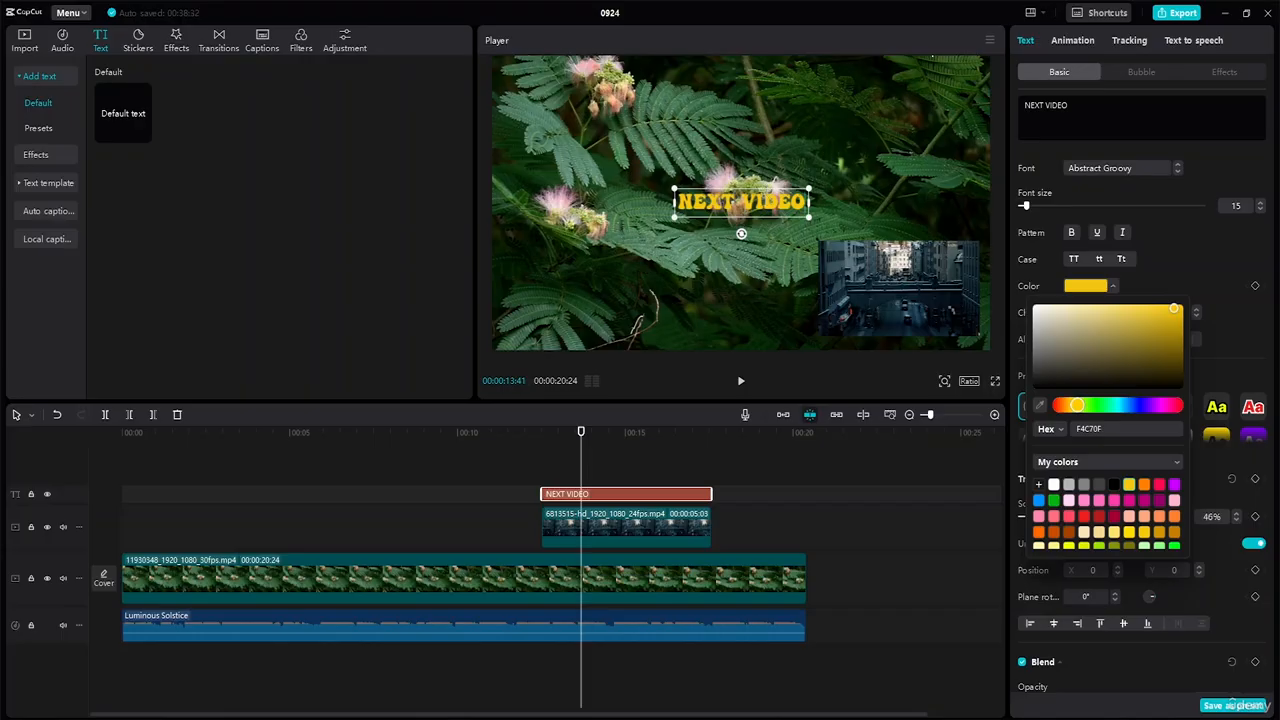
left_click(687, 246)
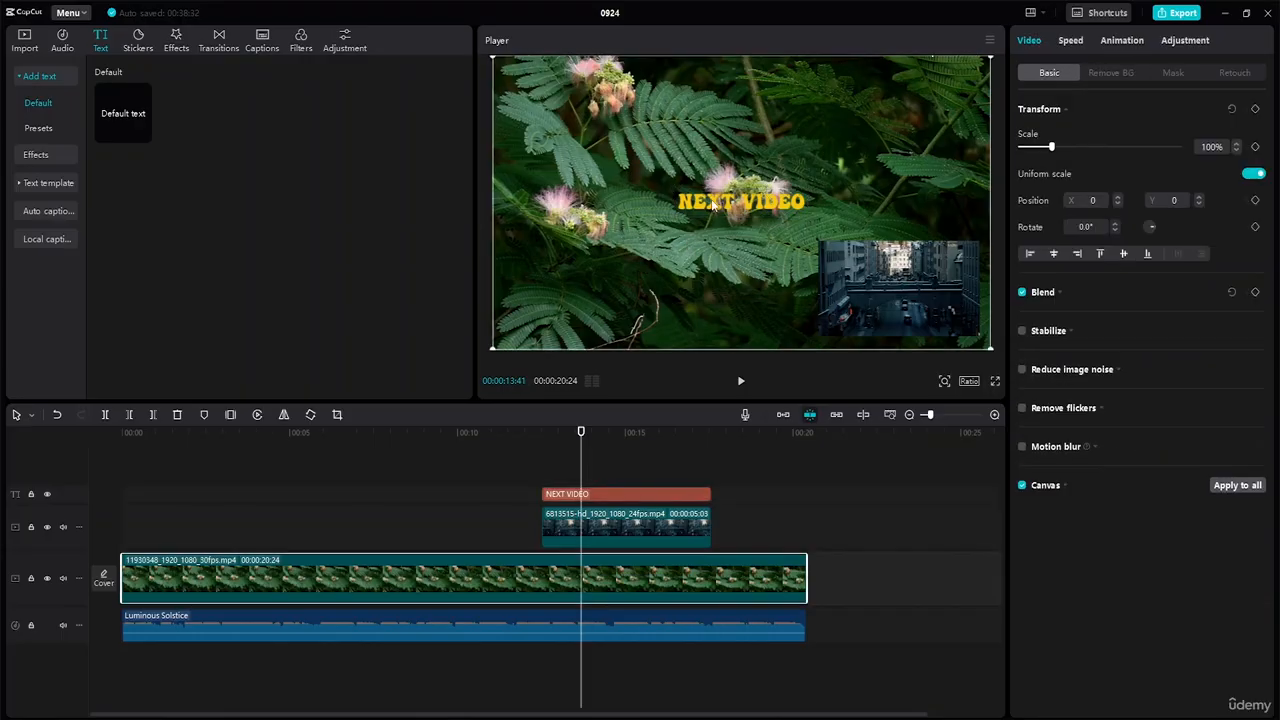
left_click(730, 202)
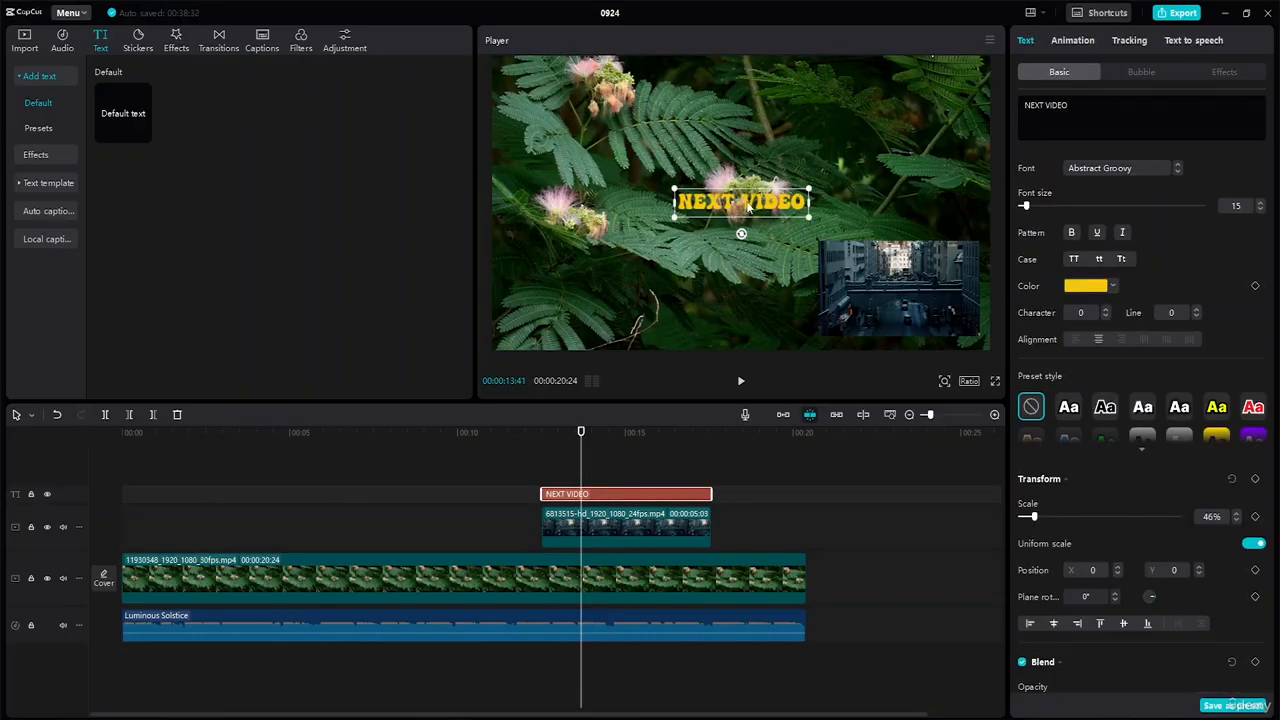
left_click_drag(750, 205, 906, 233)
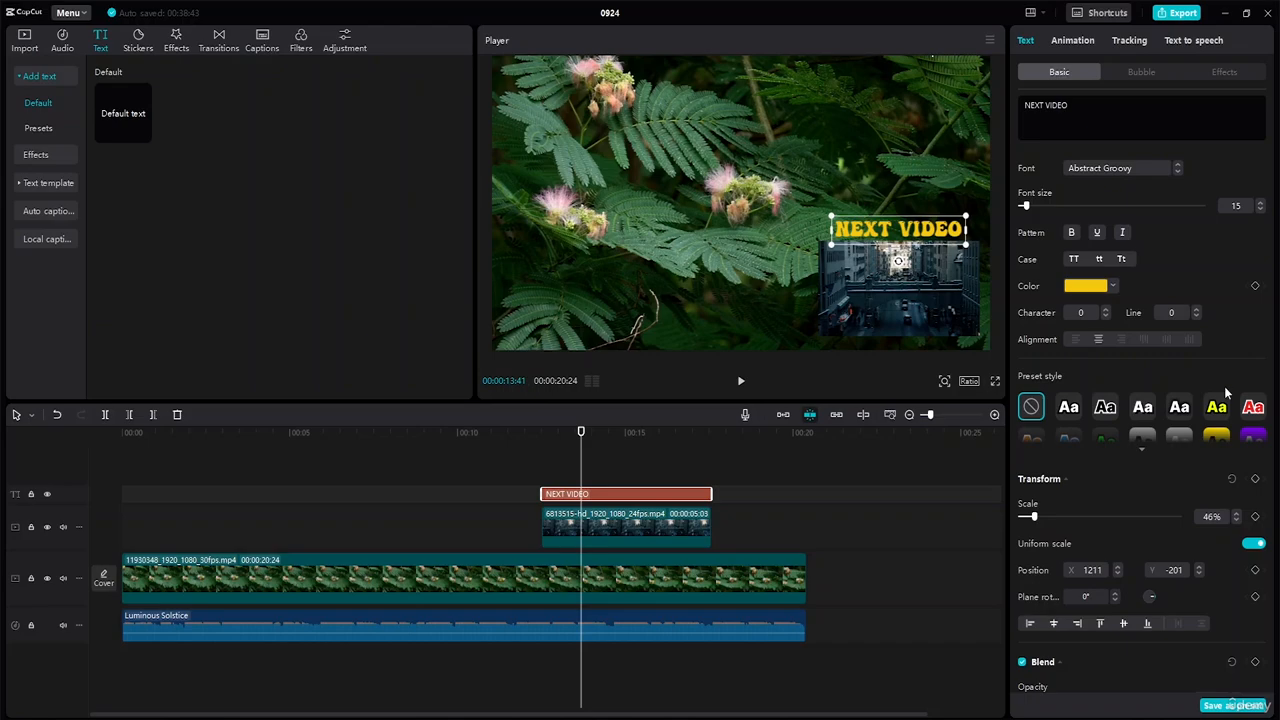
Step: Set the text's character spacing to -1 and nudge the text to X 1226, Y -195 to center it over the overlay
left_click(1106, 315)
left_click(1106, 315)
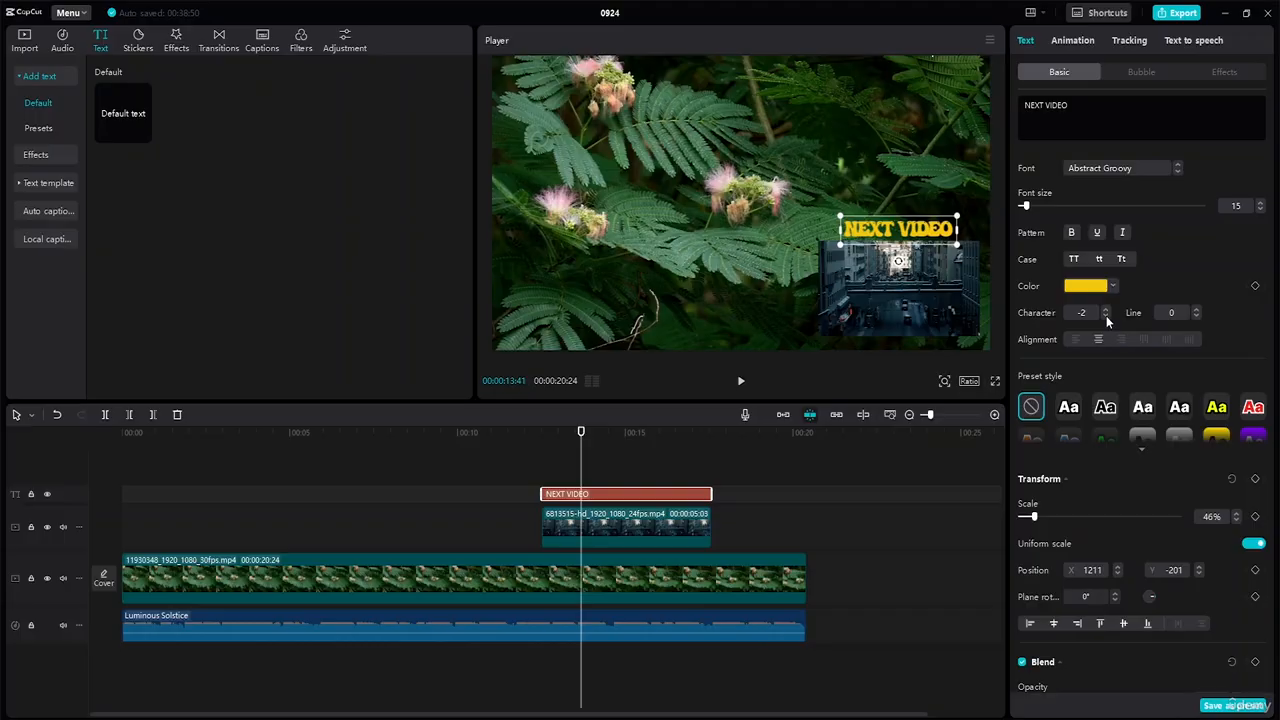
left_click(1106, 315)
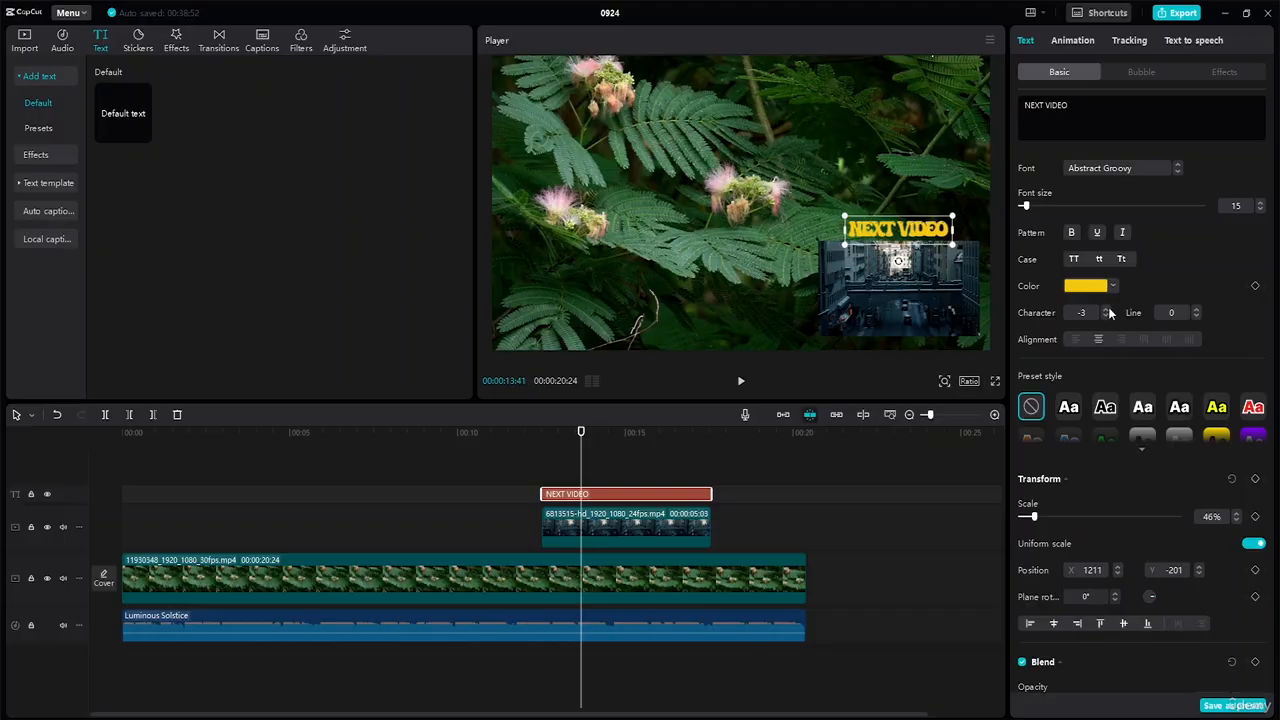
left_click(1106, 309)
left_click(1106, 309)
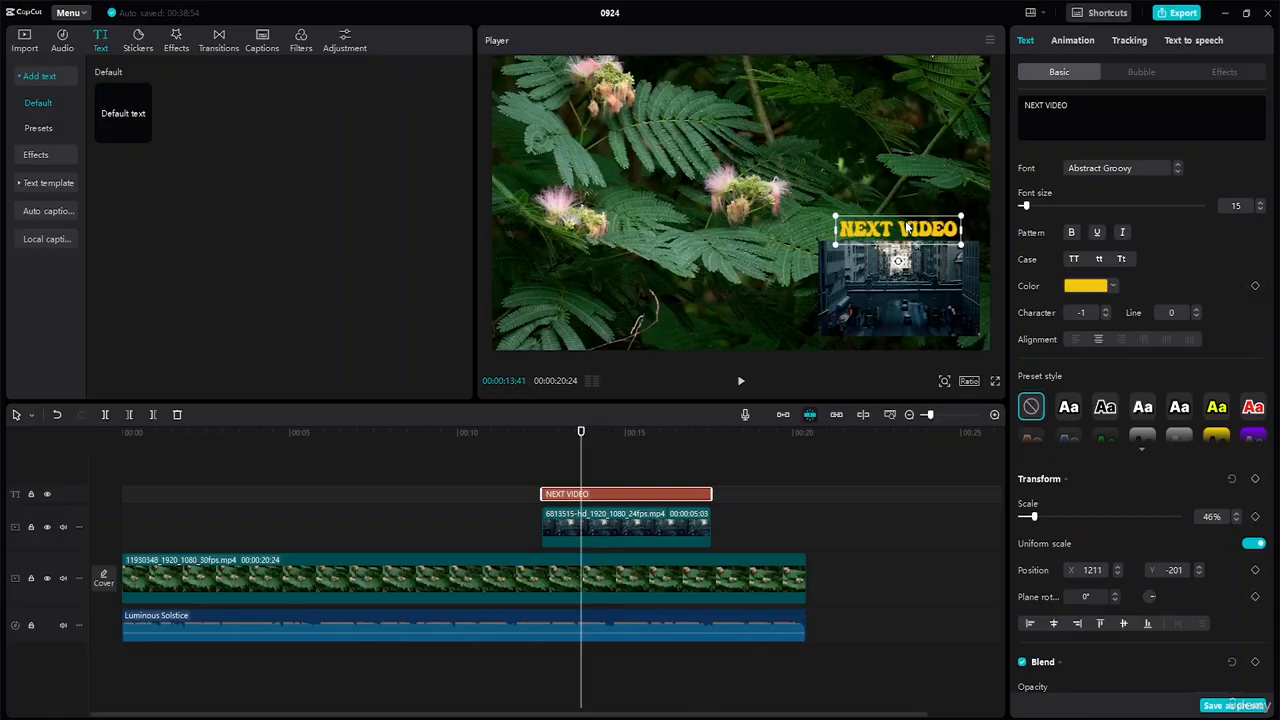
left_click_drag(908, 228, 910, 227)
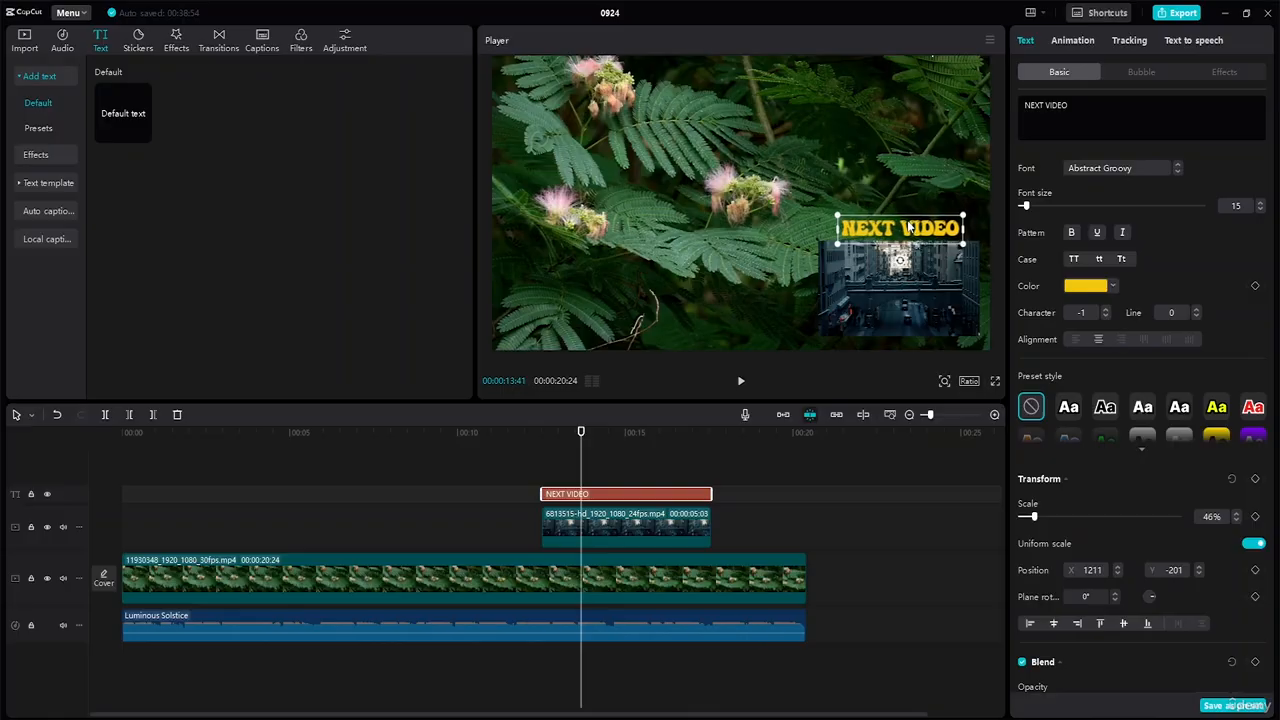
Step: Add a white FFFFFF background to the NEXT VIDEO text and raise the text to X 1241, Y -134
scroll(1116, 480, "down", 5)
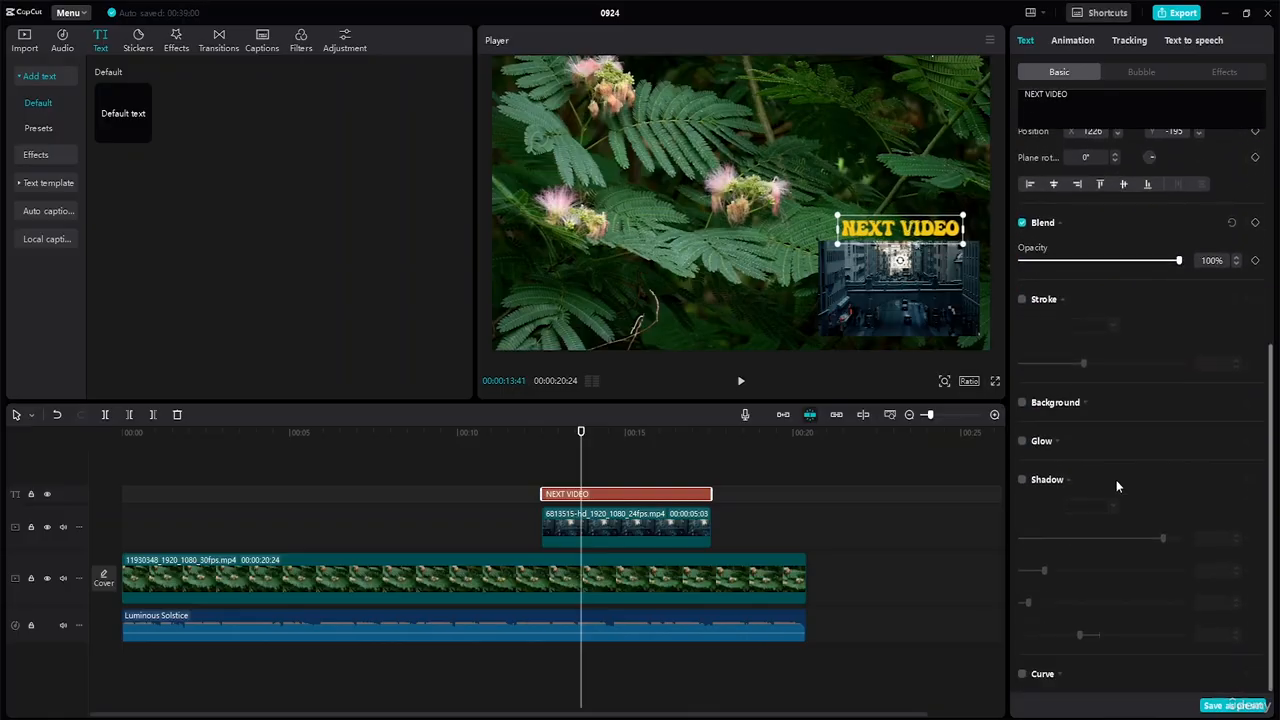
left_click(1022, 402)
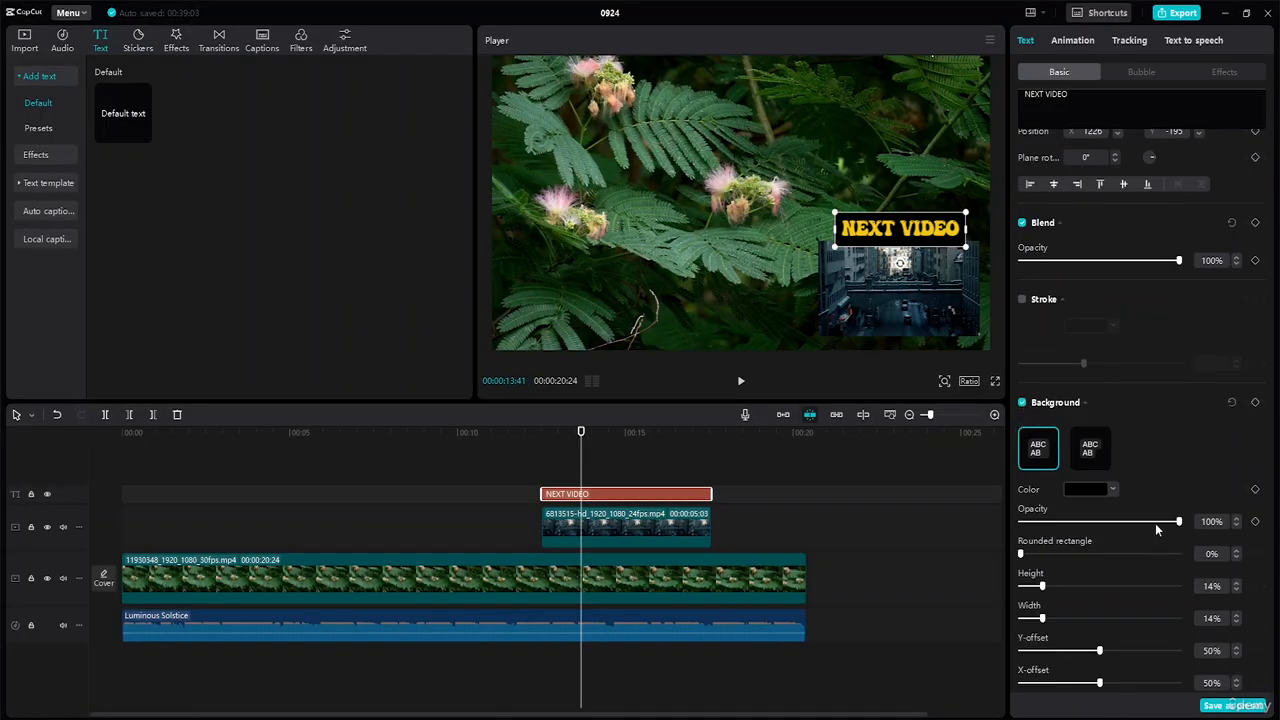
left_click(1113, 489)
mouse_move(1090, 515)
left_mouse_down()
mouse_move(1073, 528)
mouse_move(993, 494)
left_mouse_up()
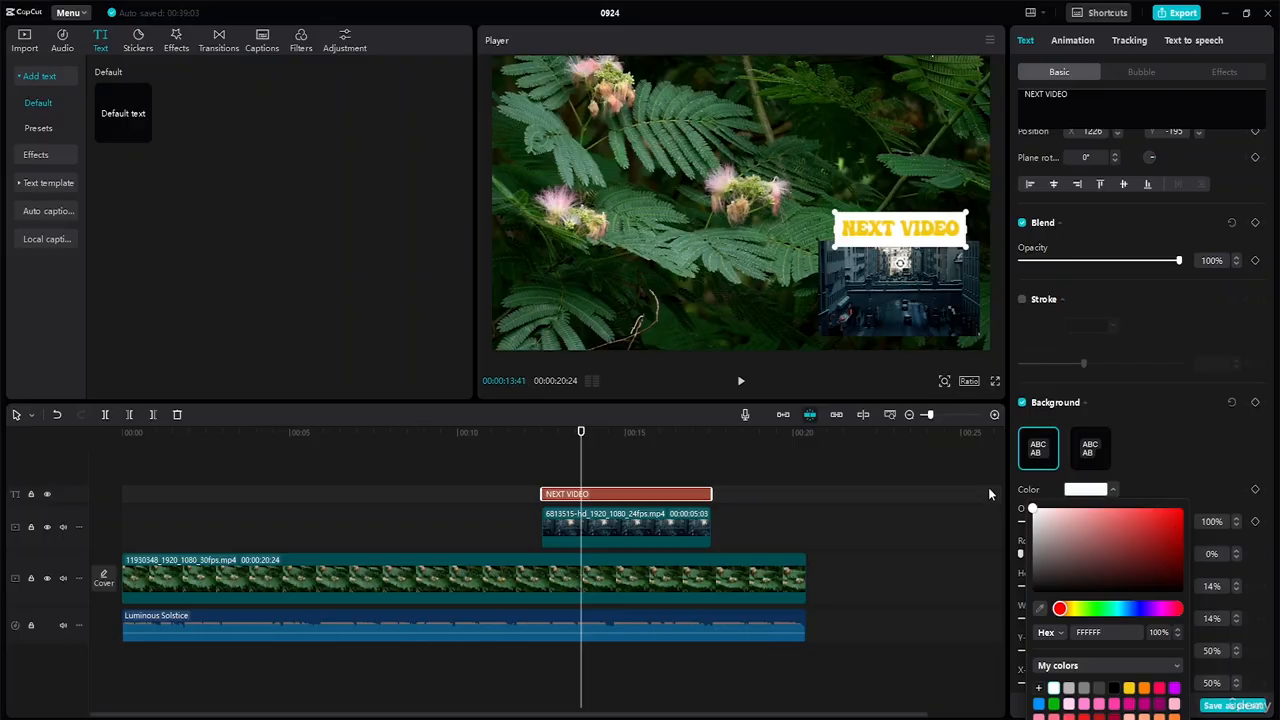
left_click(923, 229)
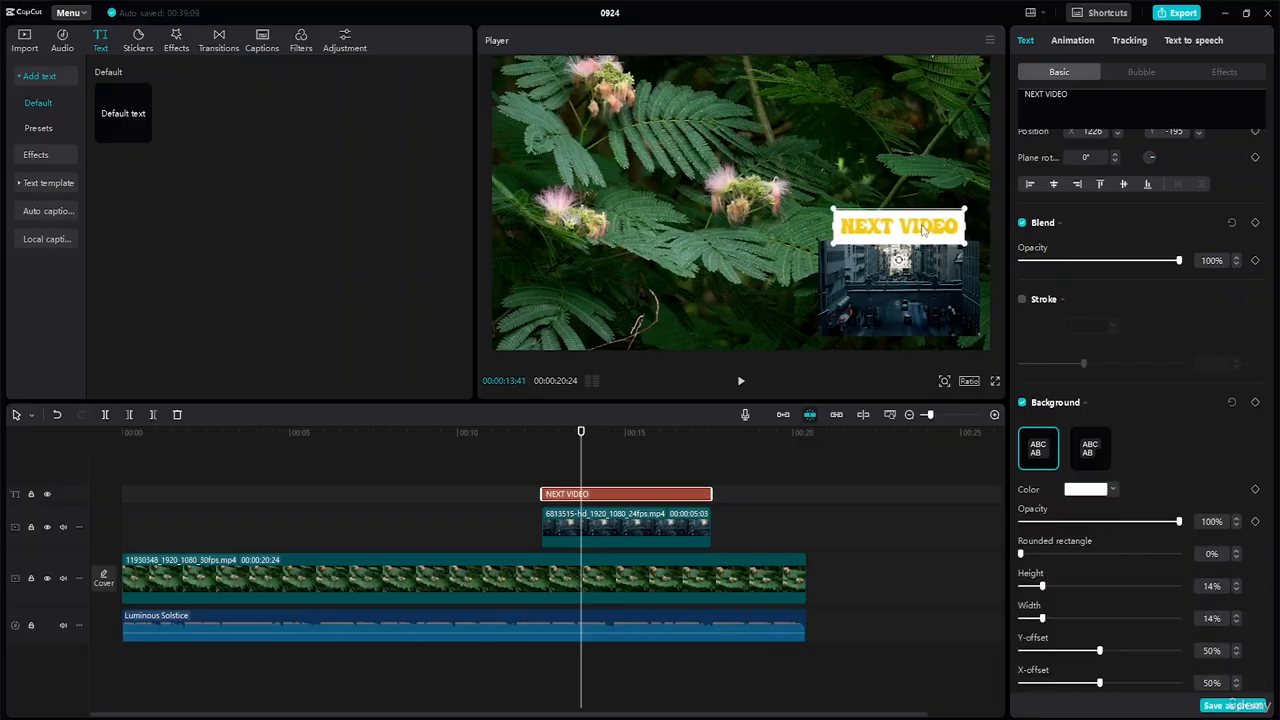
mouse_move(923, 229)
left_mouse_down()
mouse_move(933, 203)
mouse_move(928, 227)
left_mouse_up()
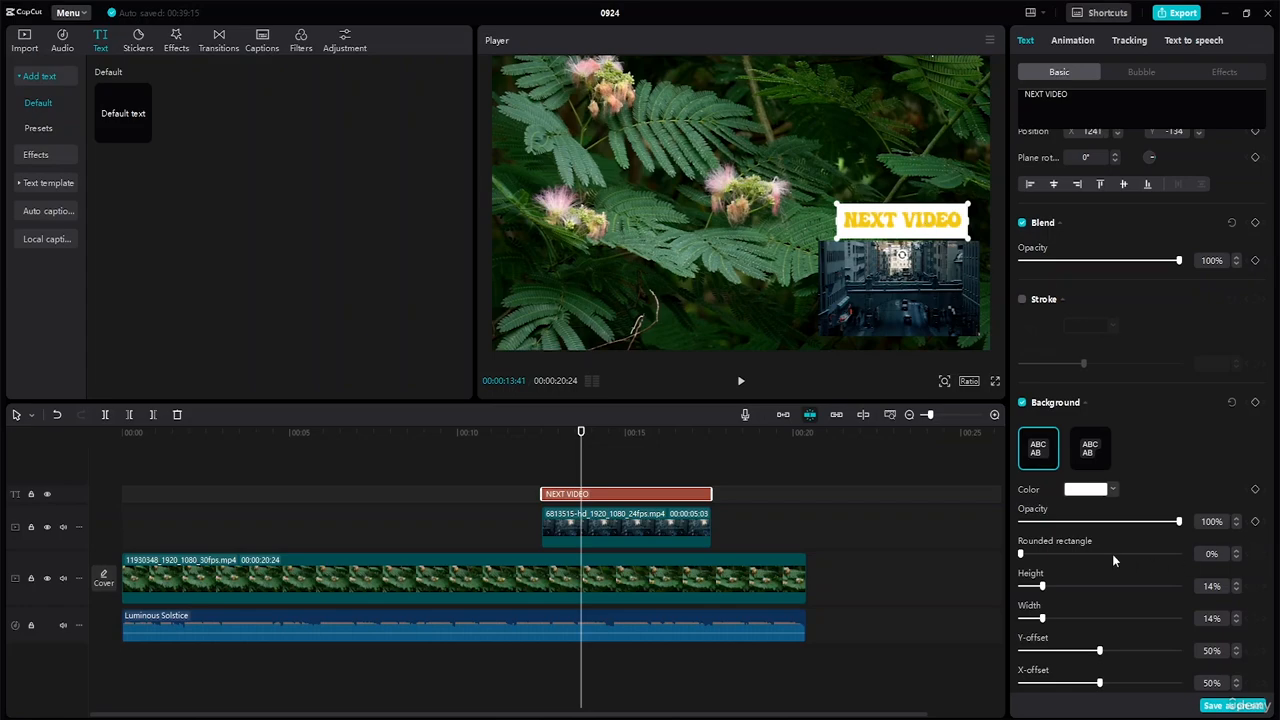
Step: Set the text background's rounded rectangle to 44%, height to 5% and width to 3%, and lower the text to X 1236, Y -152
scroll(1104, 540, "down", 5)
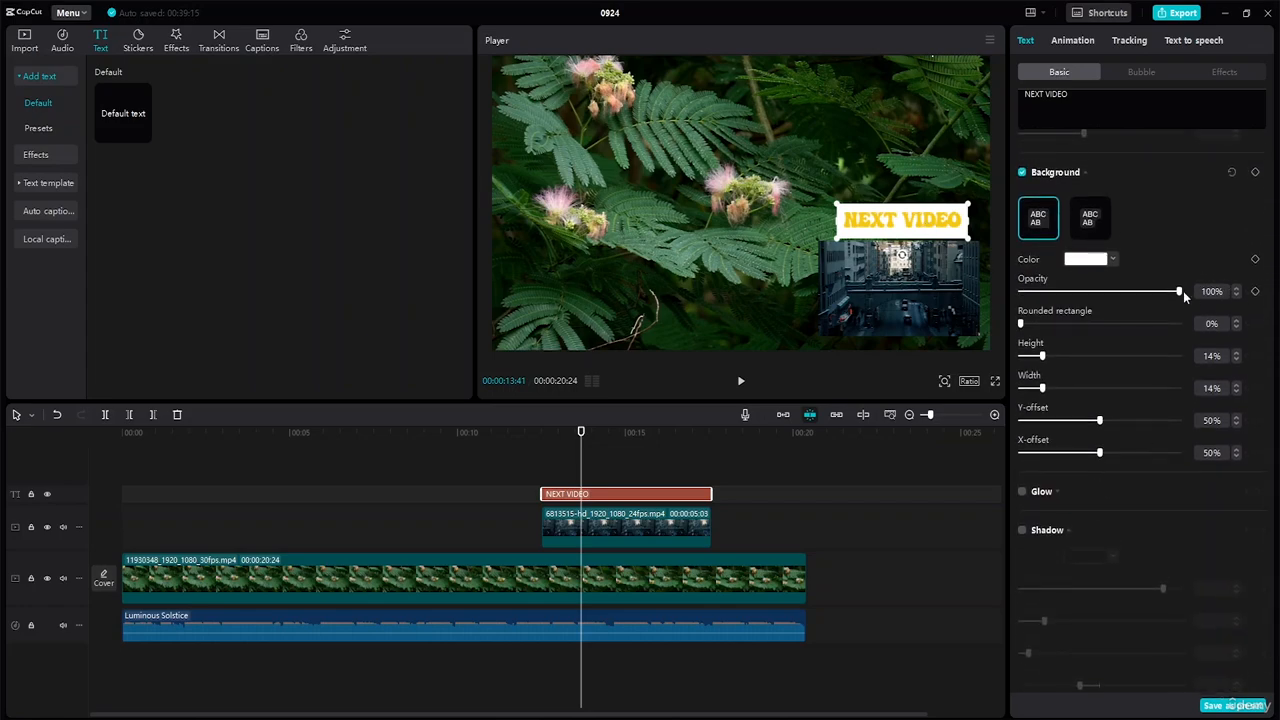
left_click_drag(1183, 291, 1220, 291)
left_click_drag(1022, 325, 1108, 325)
left_click_drag(1043, 358, 1031, 362)
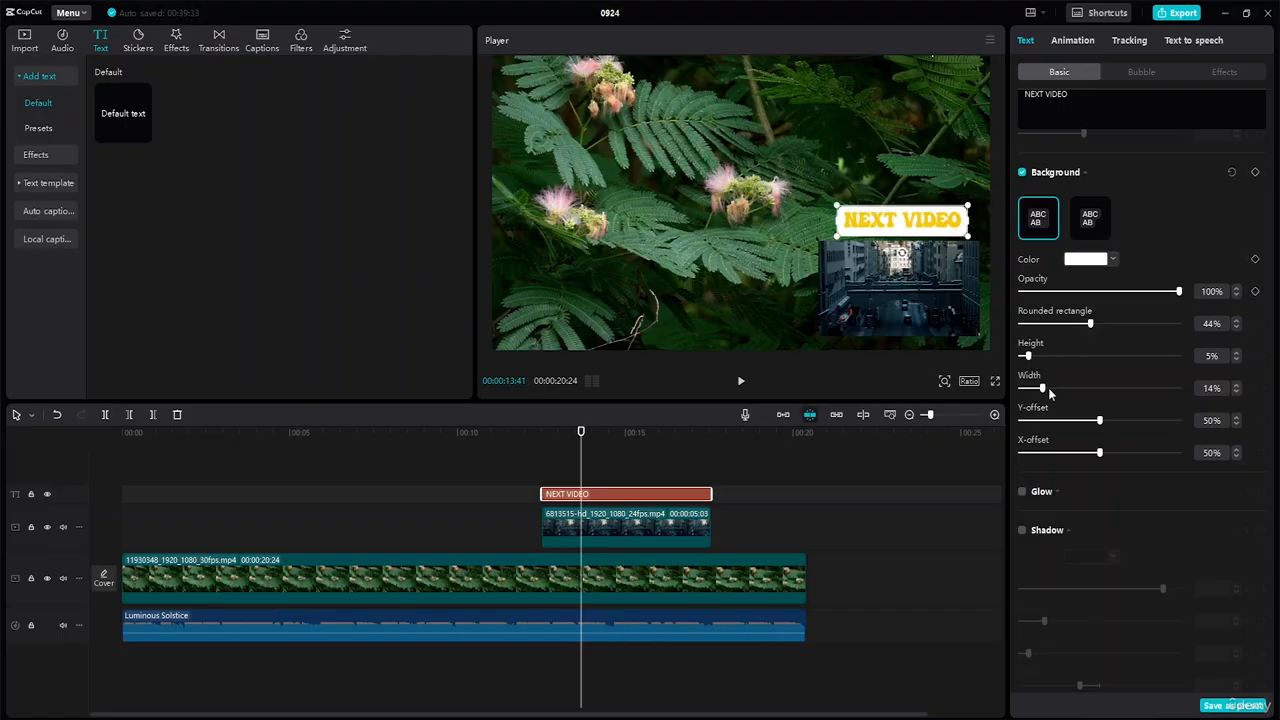
left_click_drag(1046, 390, 1027, 391)
left_click_drag(928, 216, 928, 223)
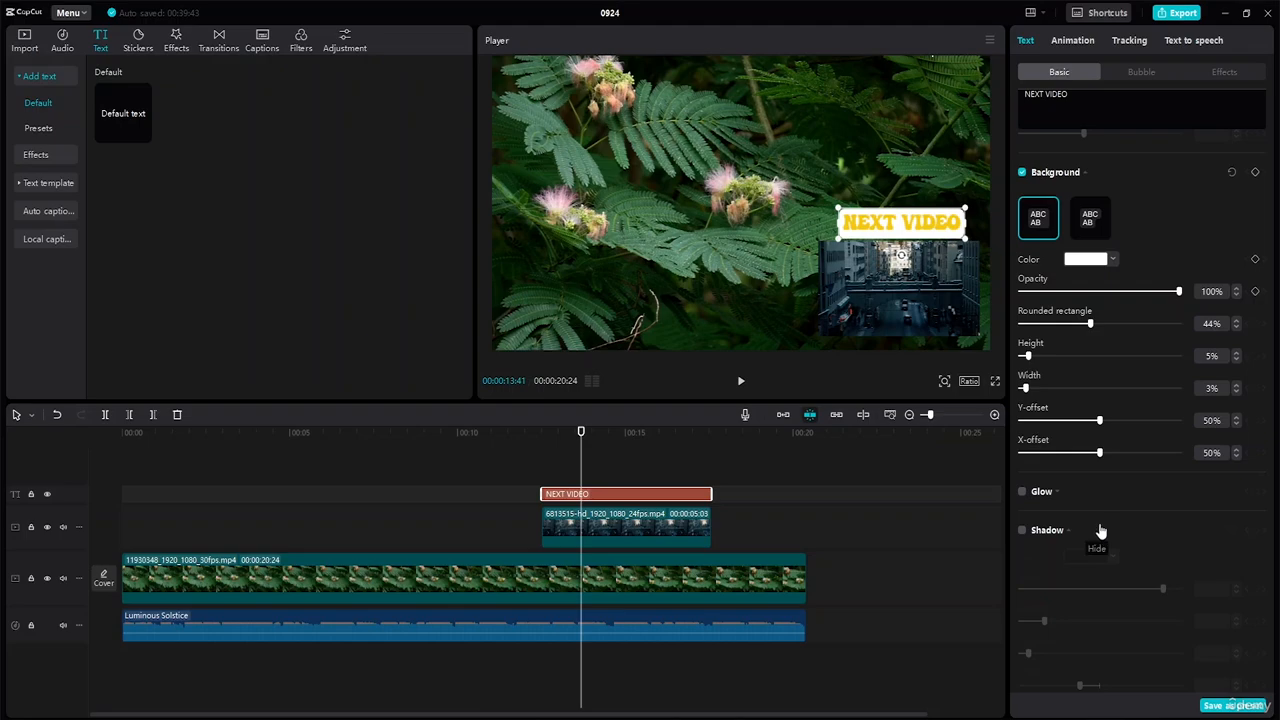
Step: Play the video from 00:00:12:08 until just past the end of the text and overlay clips
scroll(1100, 530, "down", 1)
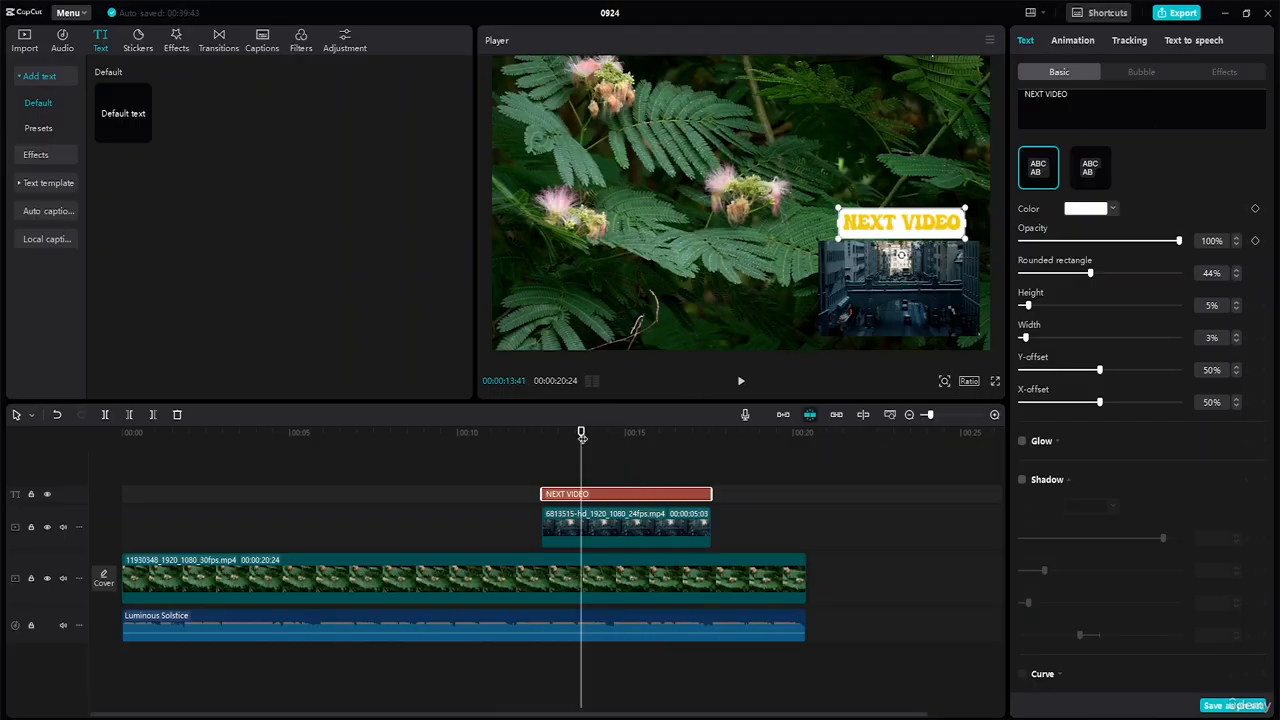
left_click_drag(580, 435, 529, 437)
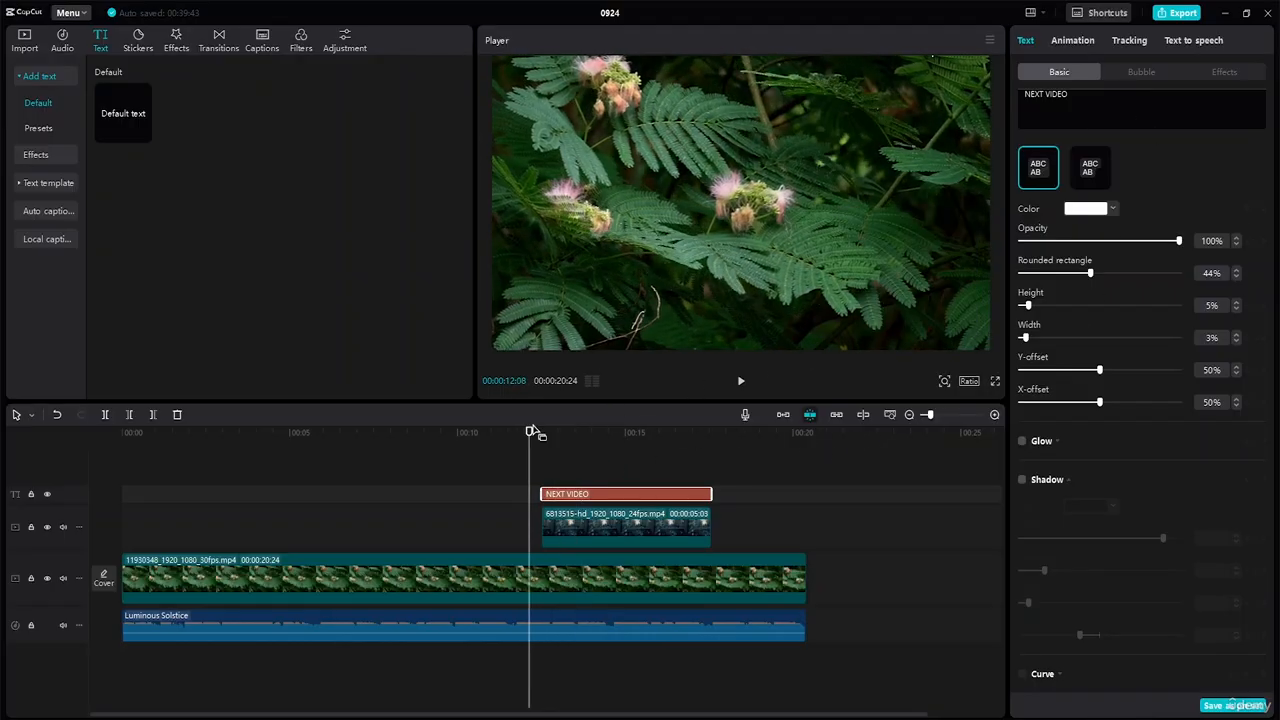
key("space")
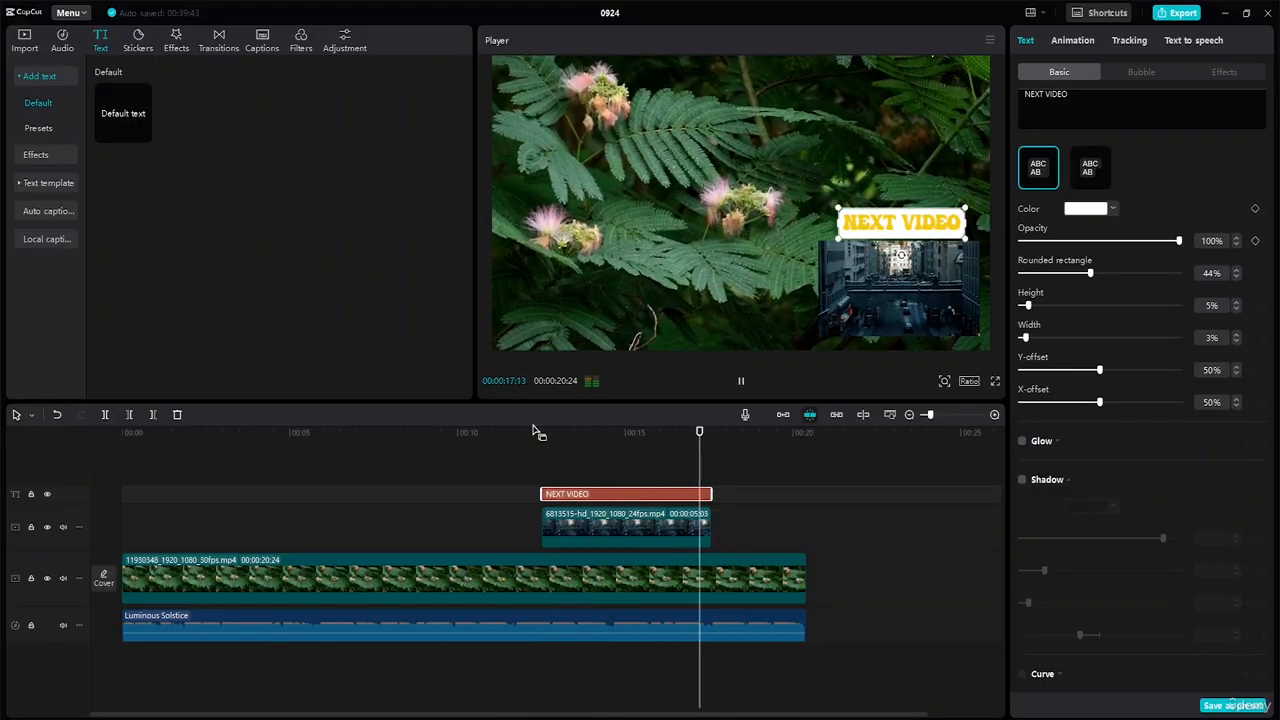
key("space")
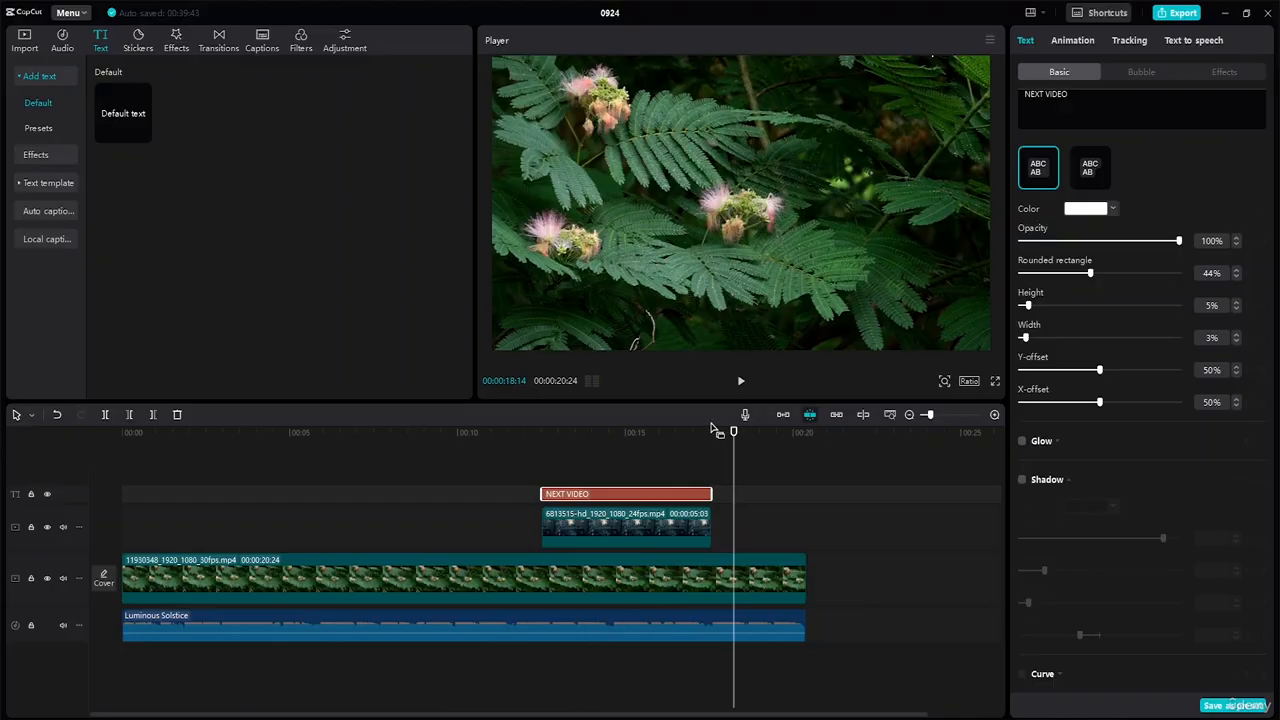
Step: Recolor the NEXT VIDEO text dark red, hex A20033, and deselect it
left_click_drag(734, 432, 630, 432)
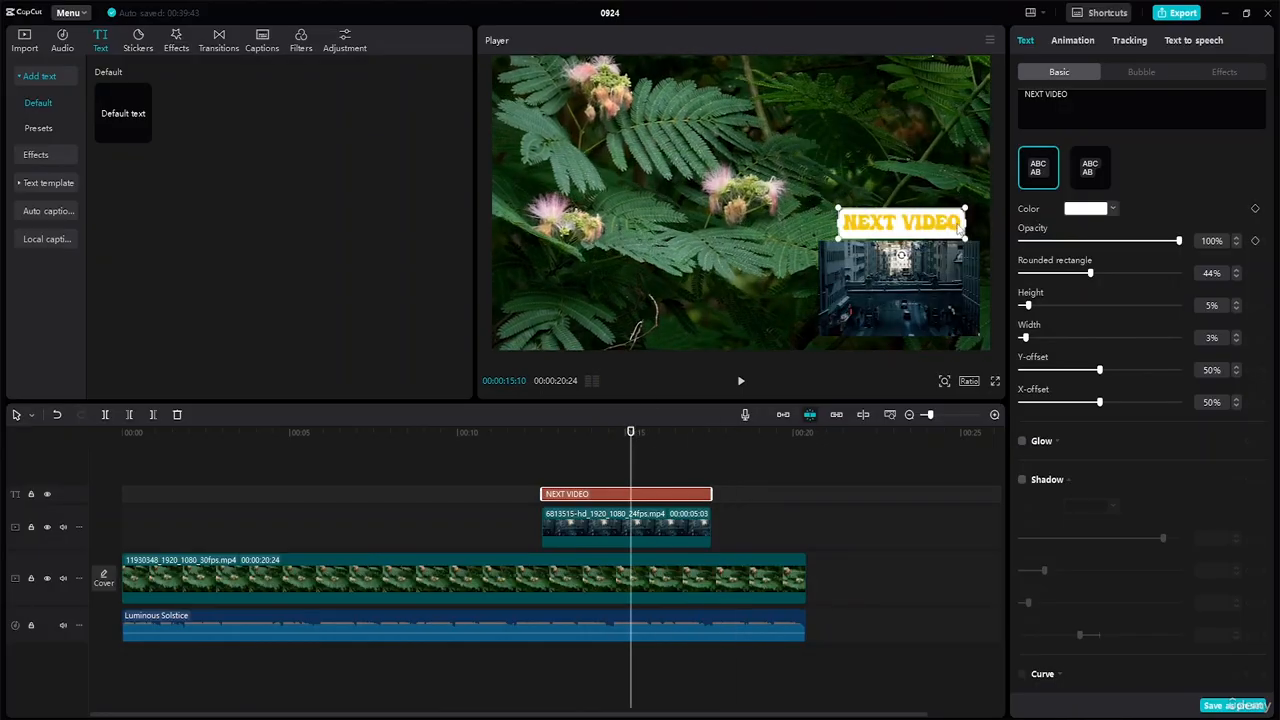
double_click(898, 223)
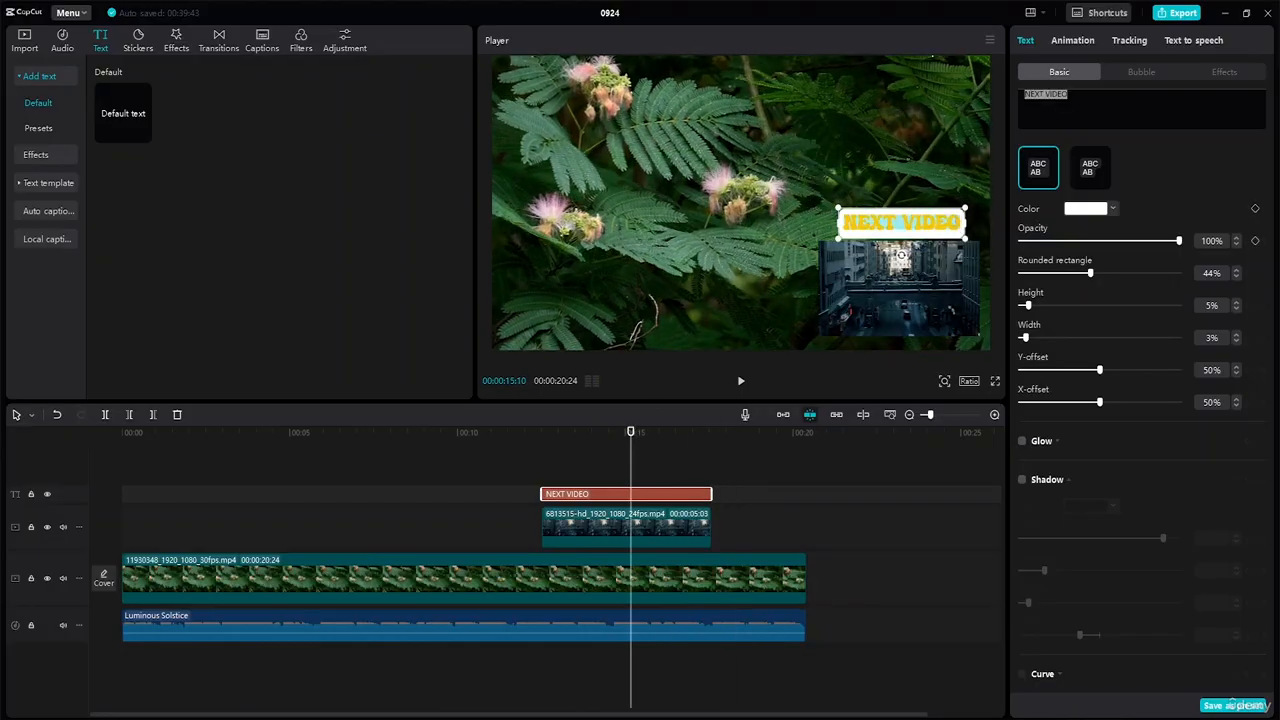
scroll(1125, 200, "up", 10)
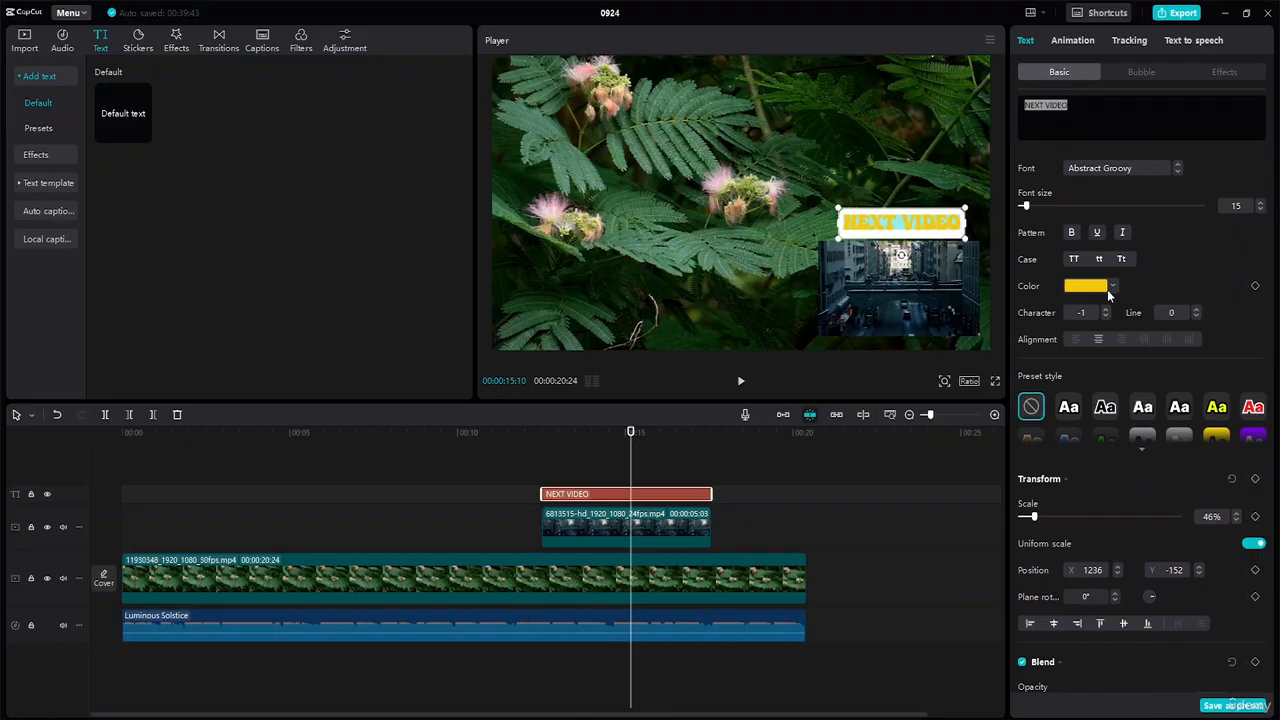
left_click(1110, 287)
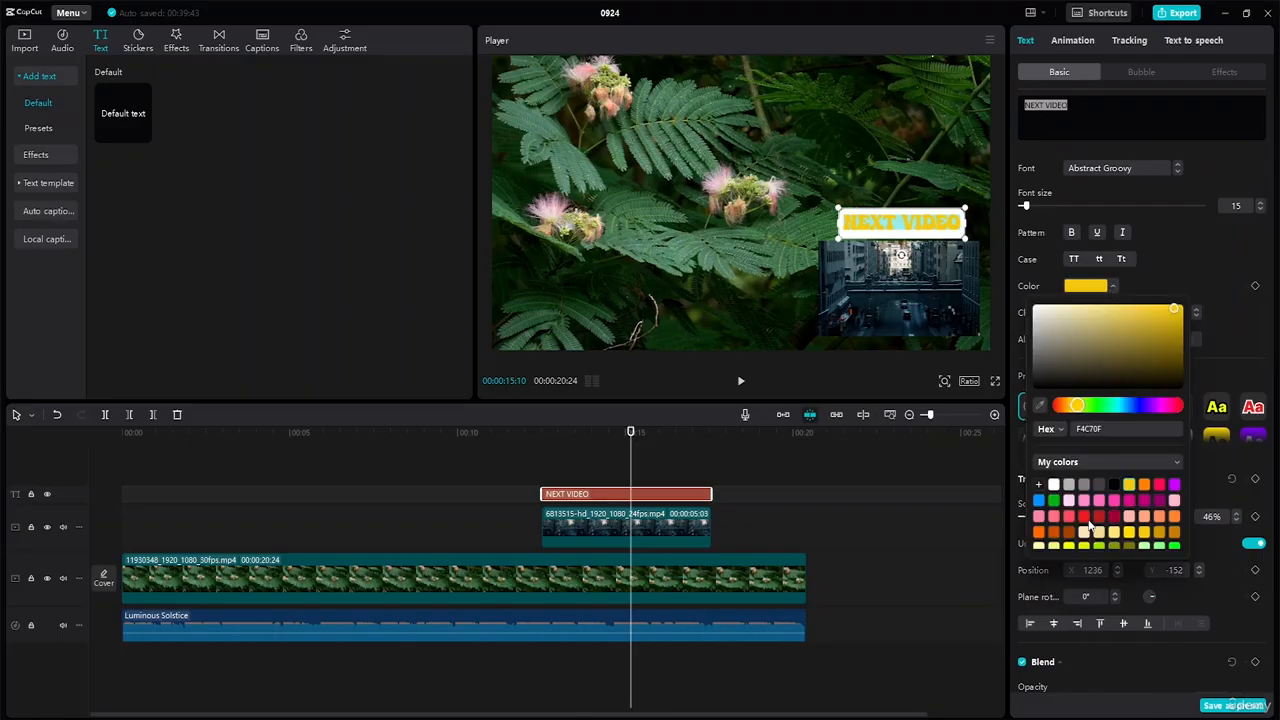
left_click(1113, 517)
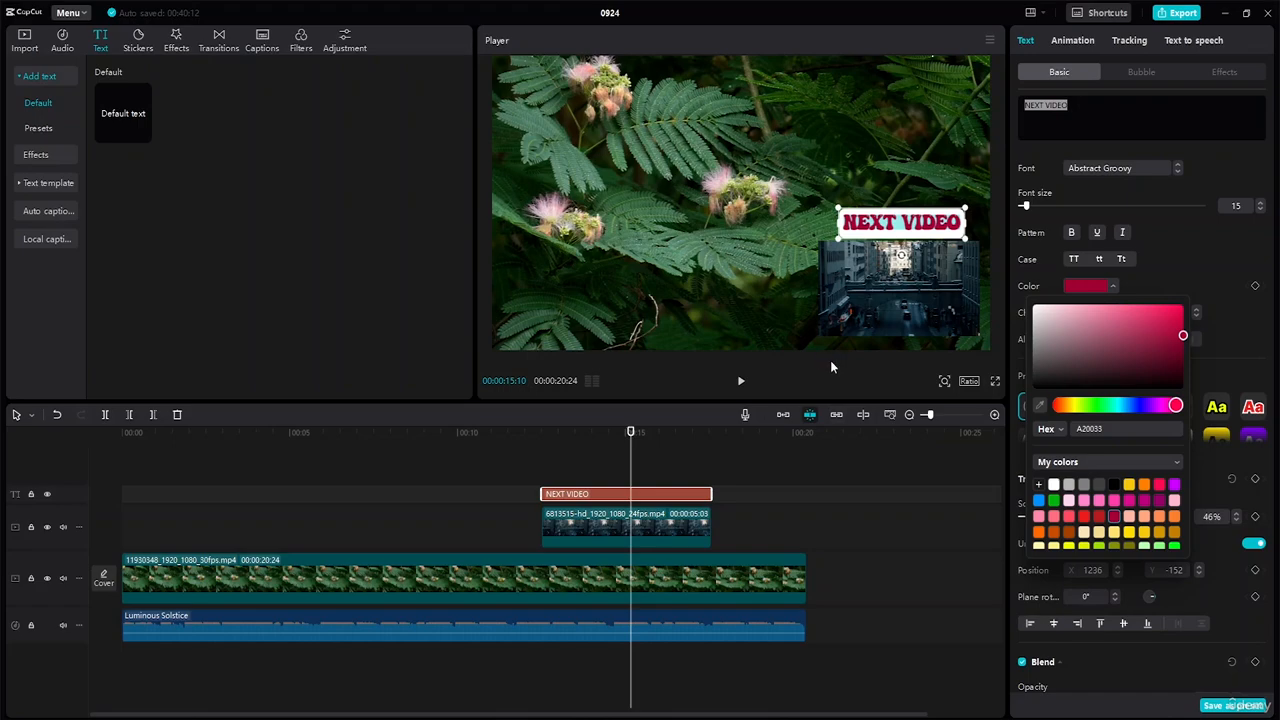
left_click(783, 509)
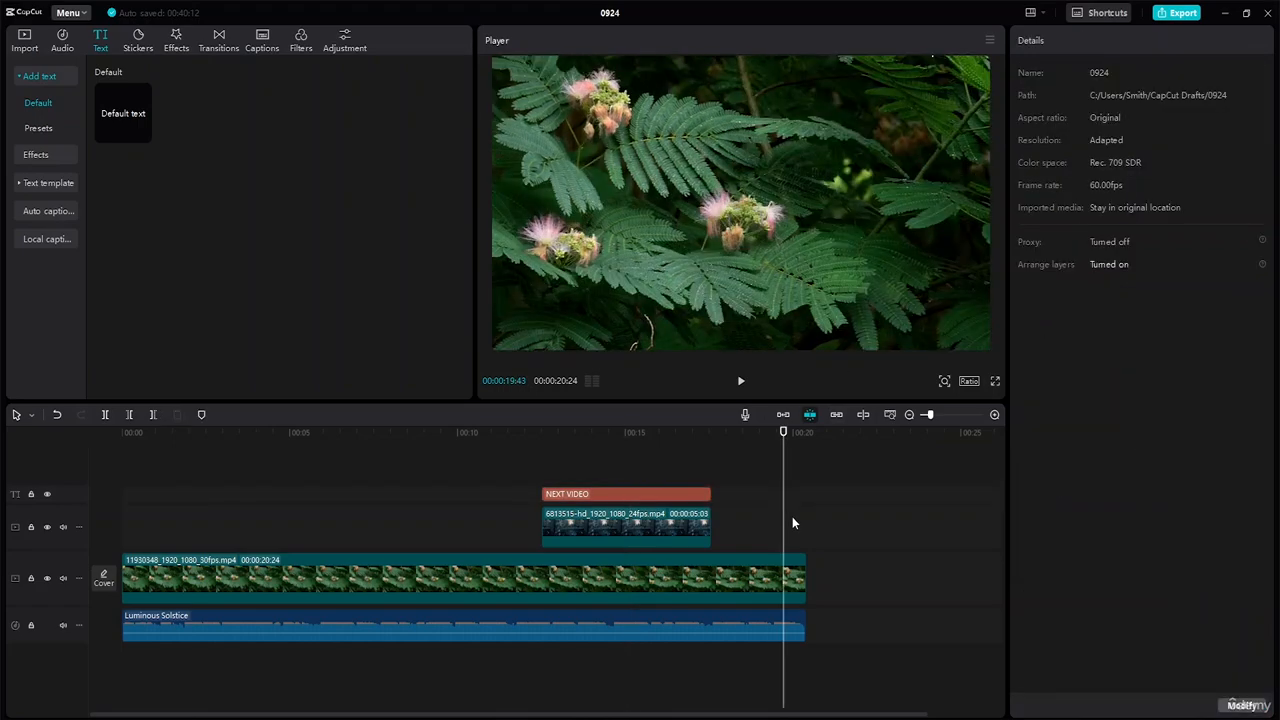
Step: Examine the overlay clip's adjustment, tracking, animation, speed and basic video settings at 00:00:13:49
left_click_drag(797, 432, 586, 432)
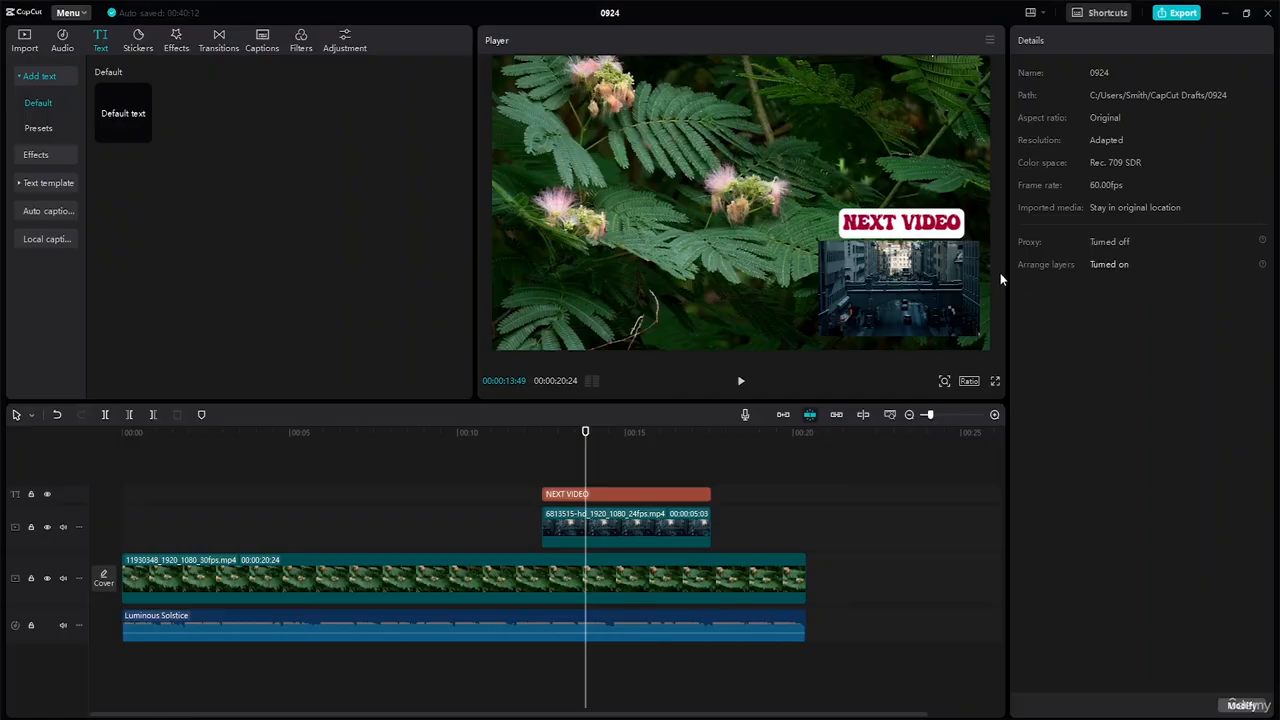
left_click(917, 292)
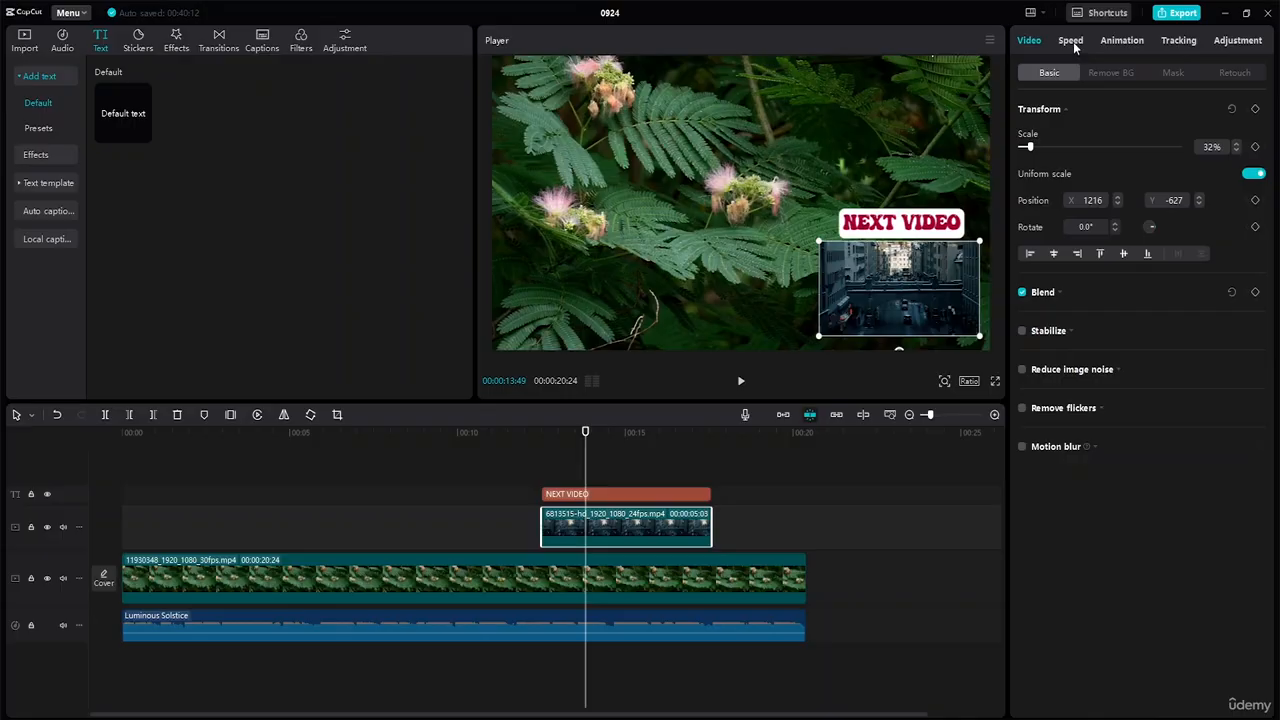
left_click(1230, 42)
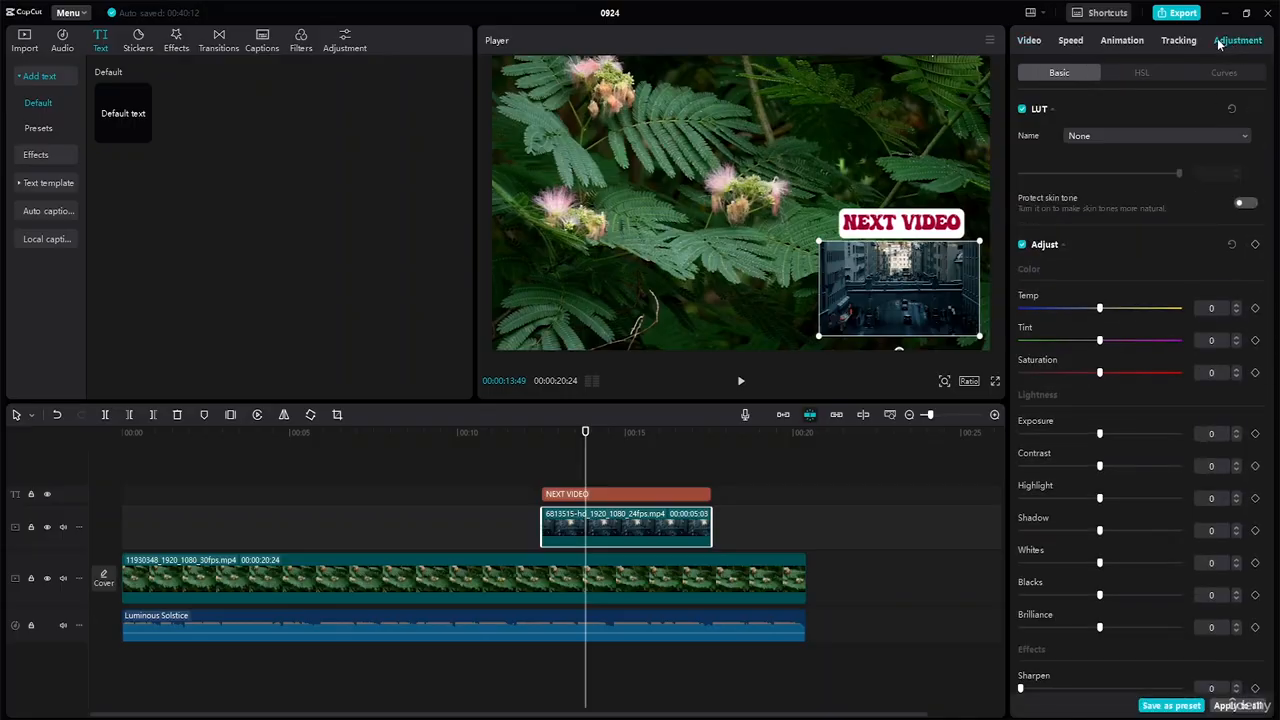
left_click(1188, 44)
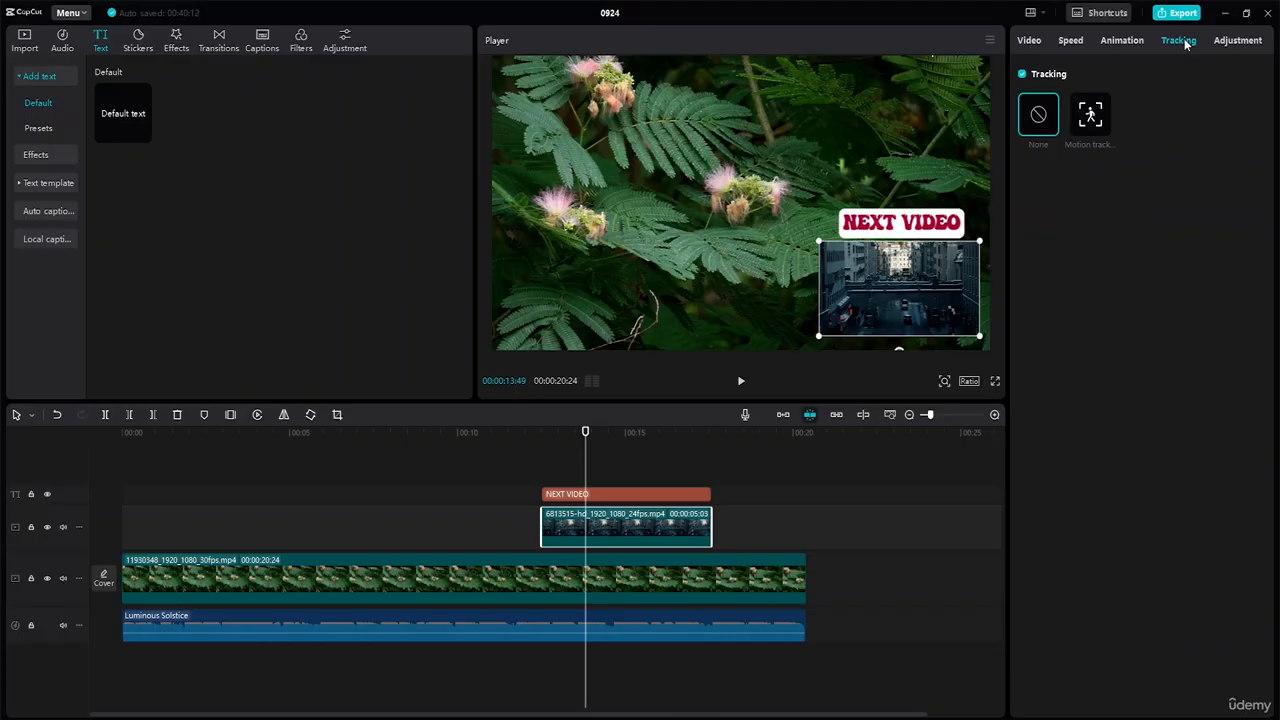
left_click(1125, 40)
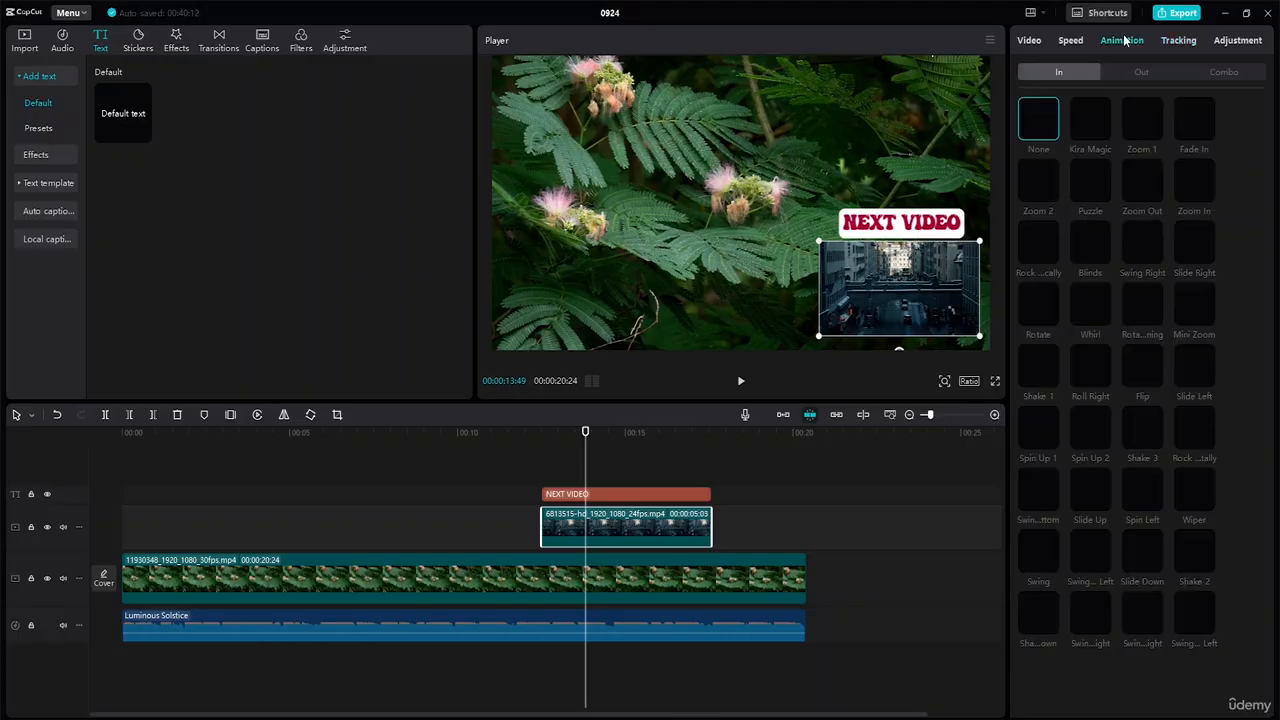
left_click(1071, 41)
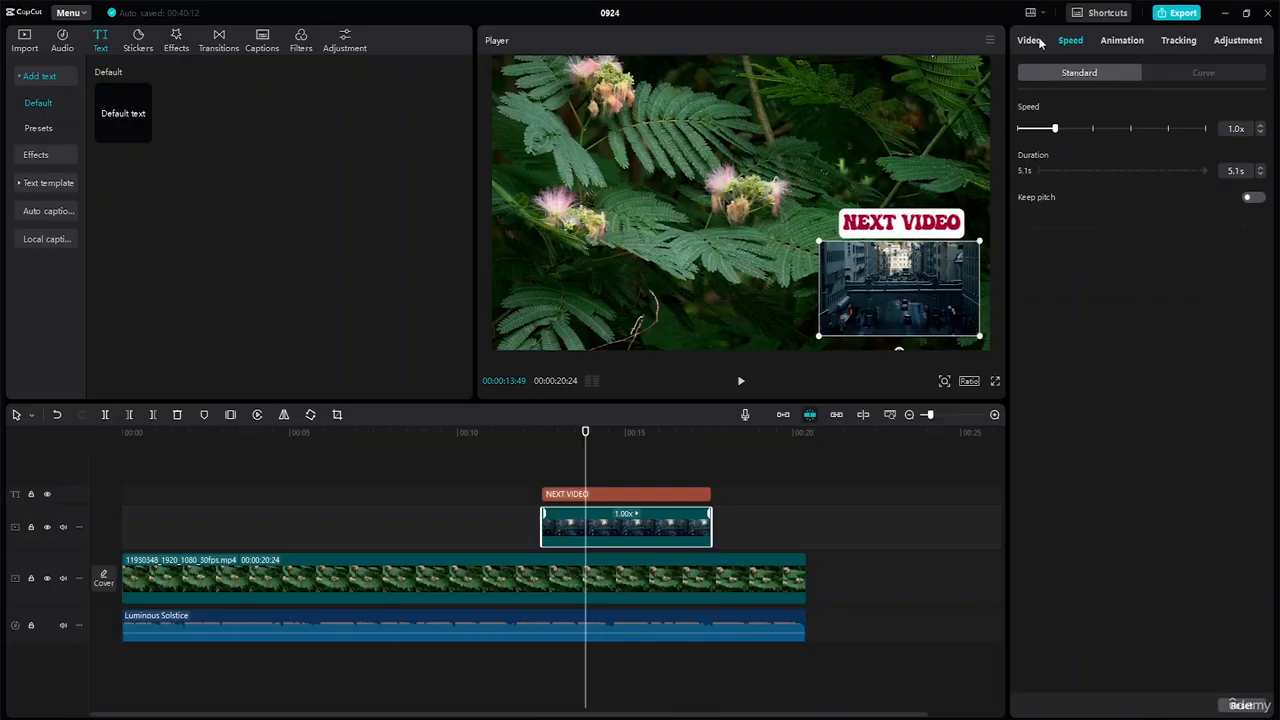
left_click(1040, 42)
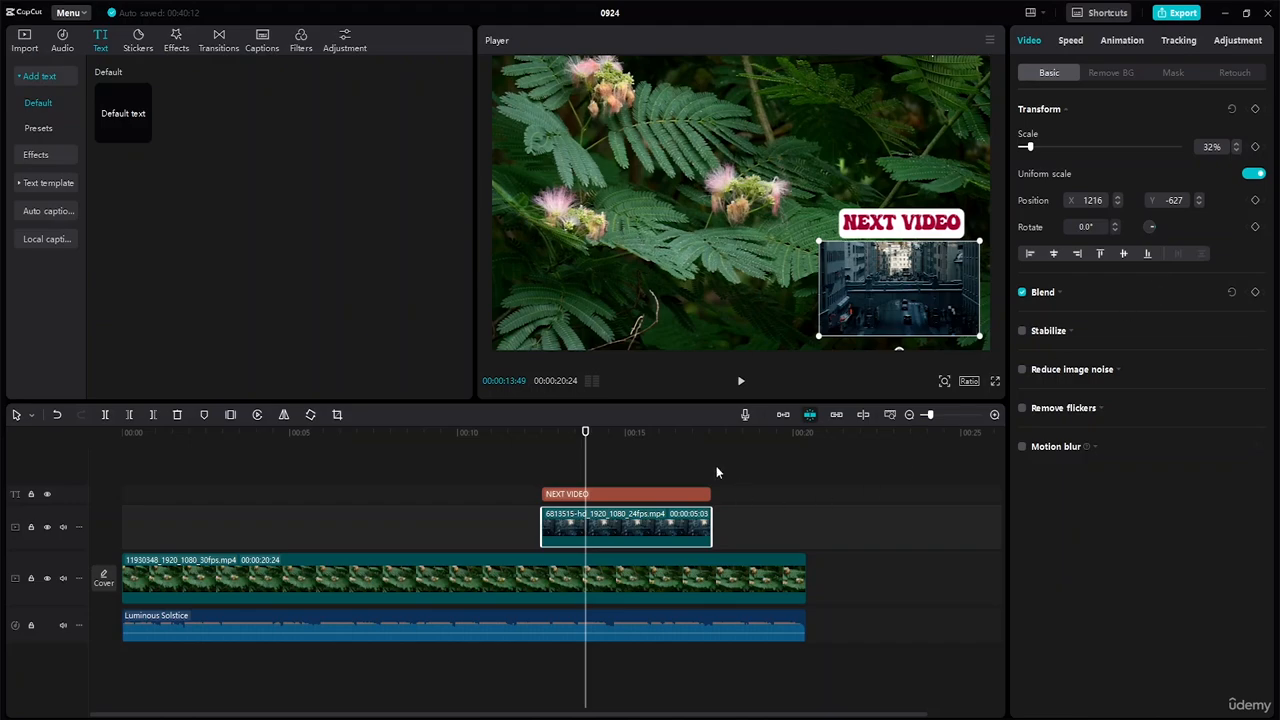
Step: Add position keyframes to the overlay clip at 00:00:12:31, 00:00:13:14, 00:00:16:58 and 00:00:17:34
left_click_drag(585, 432, 542, 432)
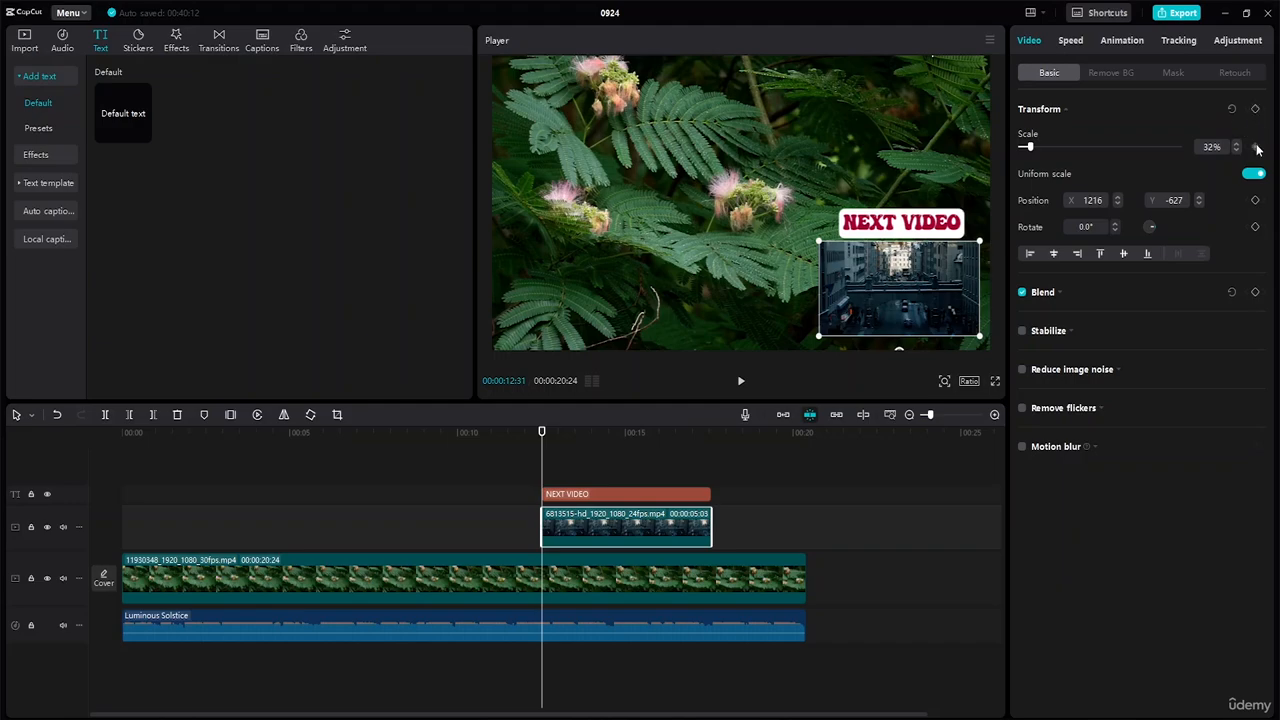
left_click(1256, 201)
left_click_drag(543, 435, 566, 437)
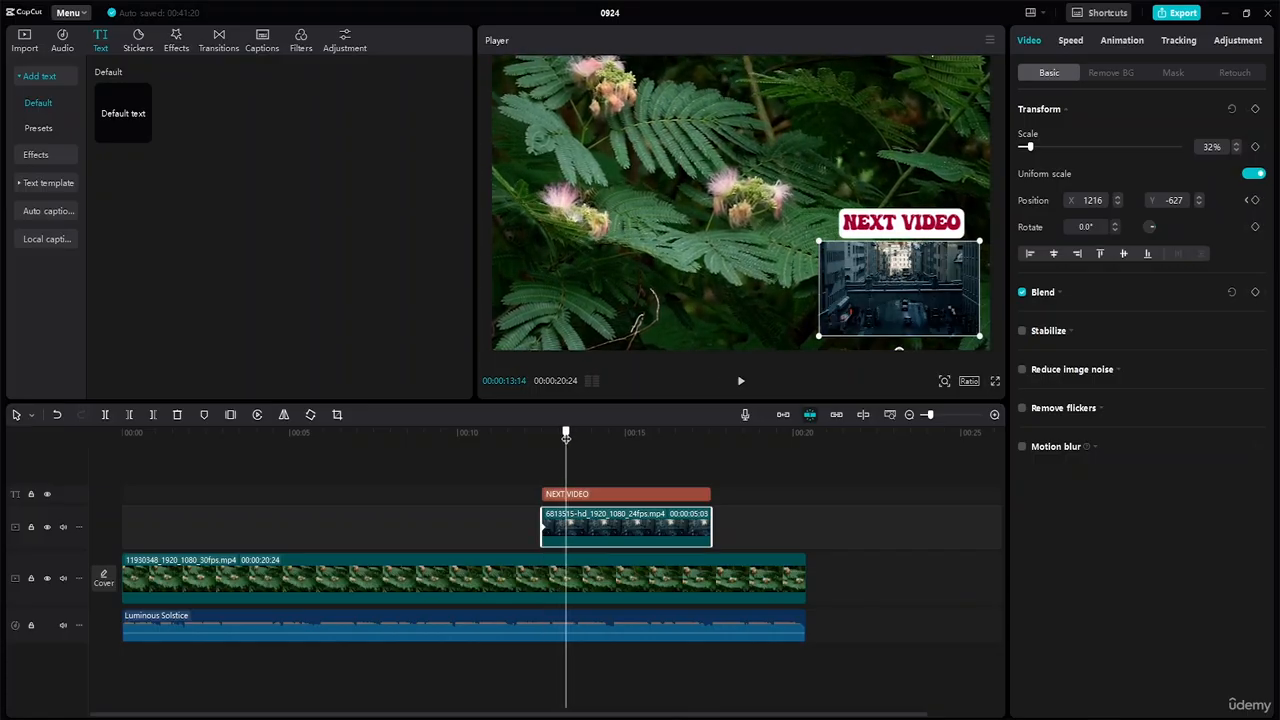
left_click(1255, 200)
left_click_drag(566, 432, 691, 449)
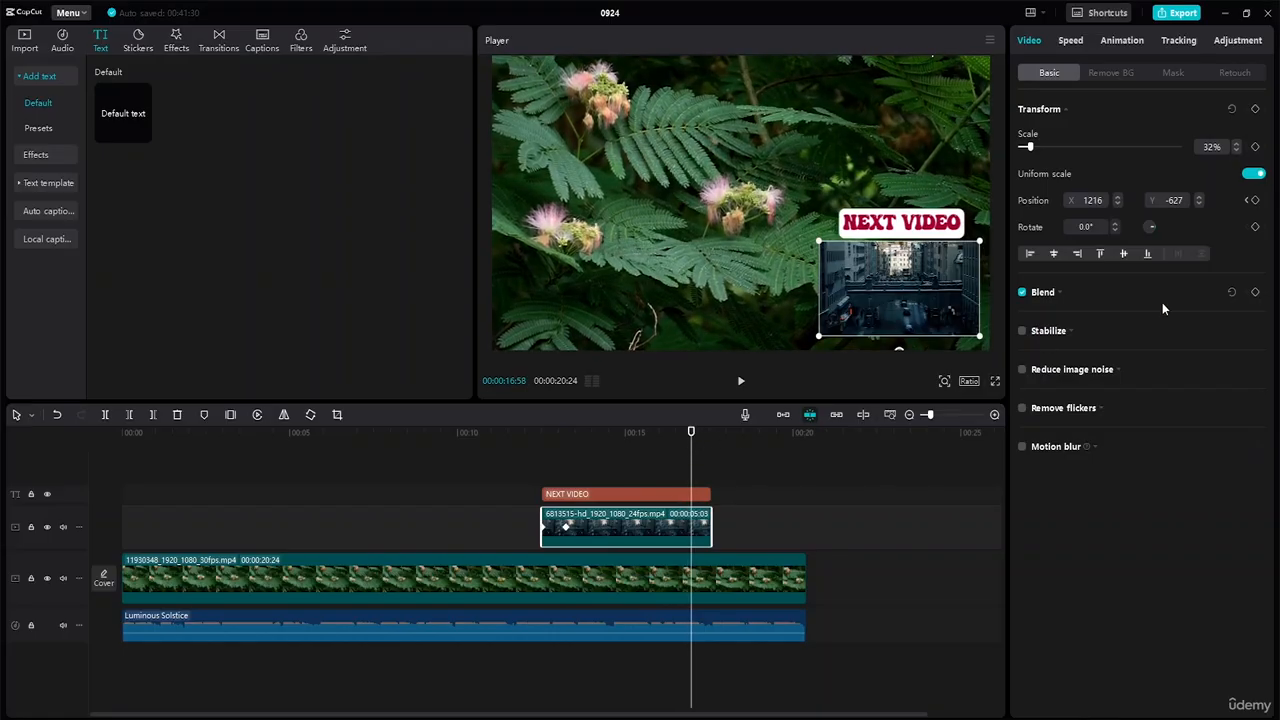
left_click(1255, 200)
left_click_drag(691, 434, 710, 438)
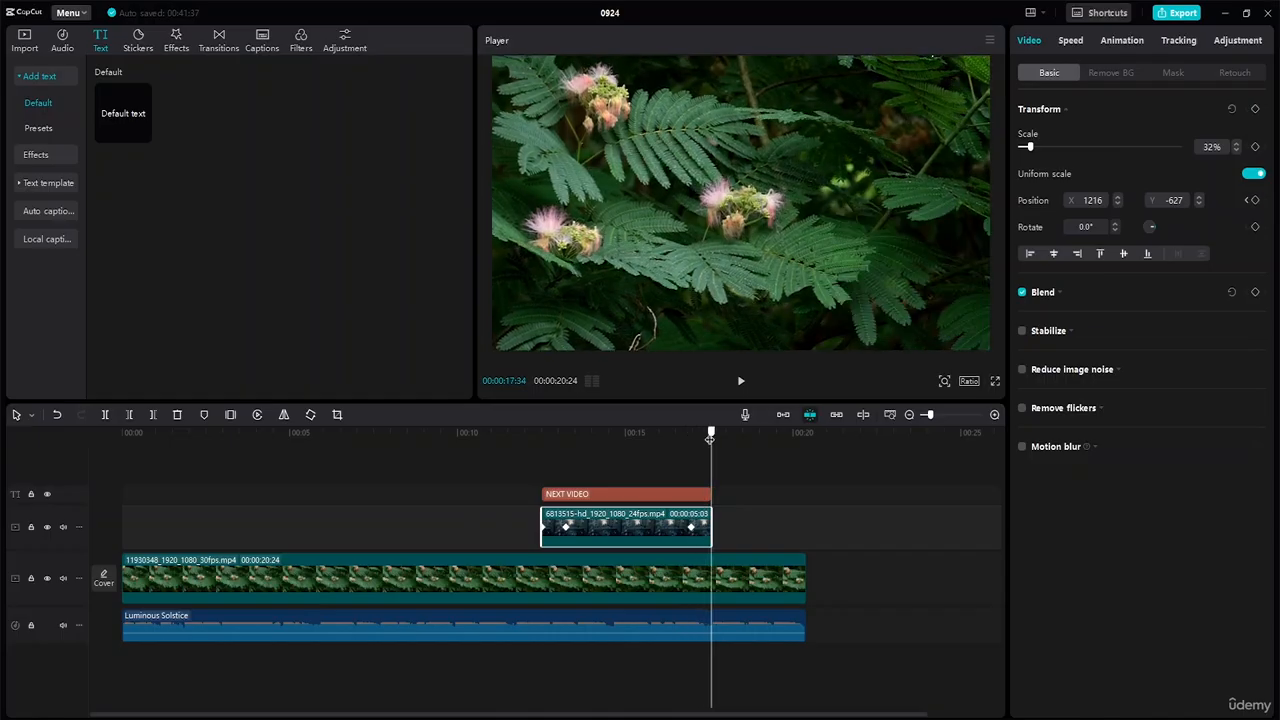
left_click(1256, 201)
Step: At 00:00:12:31, move the overlay clip below the visible frame to about X 1265, Y -1574
left_click_drag(713, 433, 535, 433)
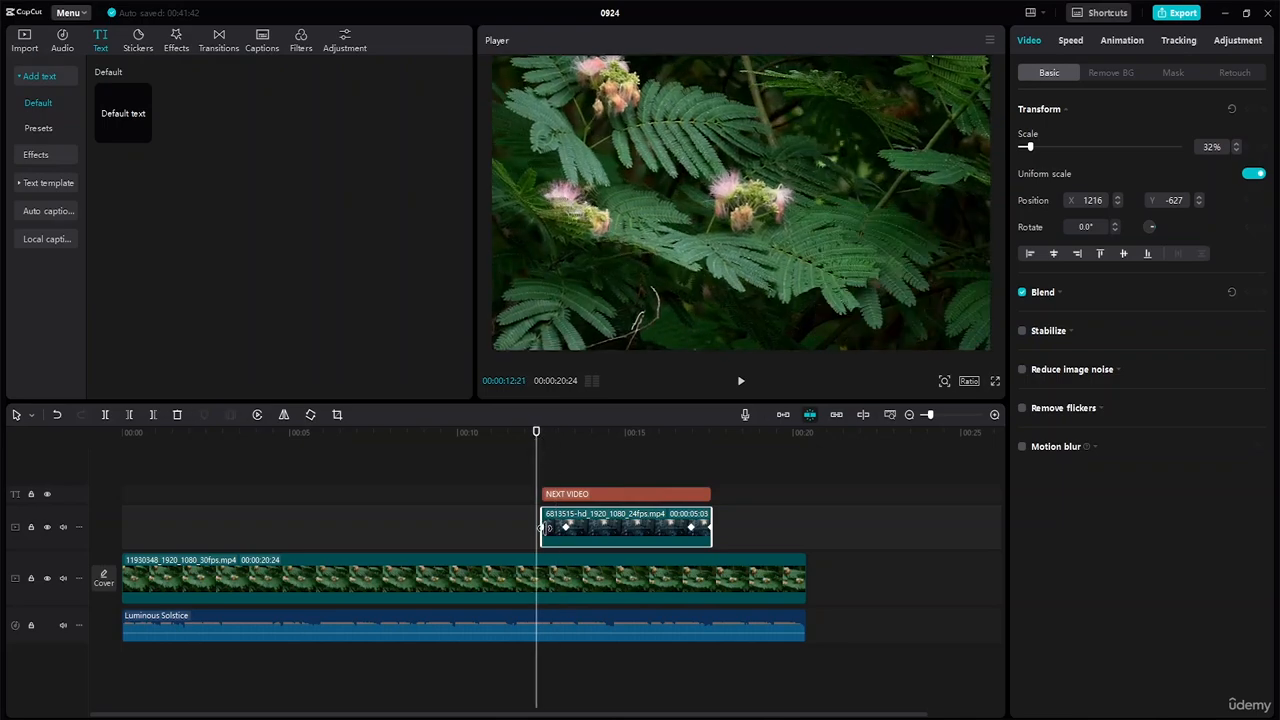
left_click_drag(536, 433, 541, 433)
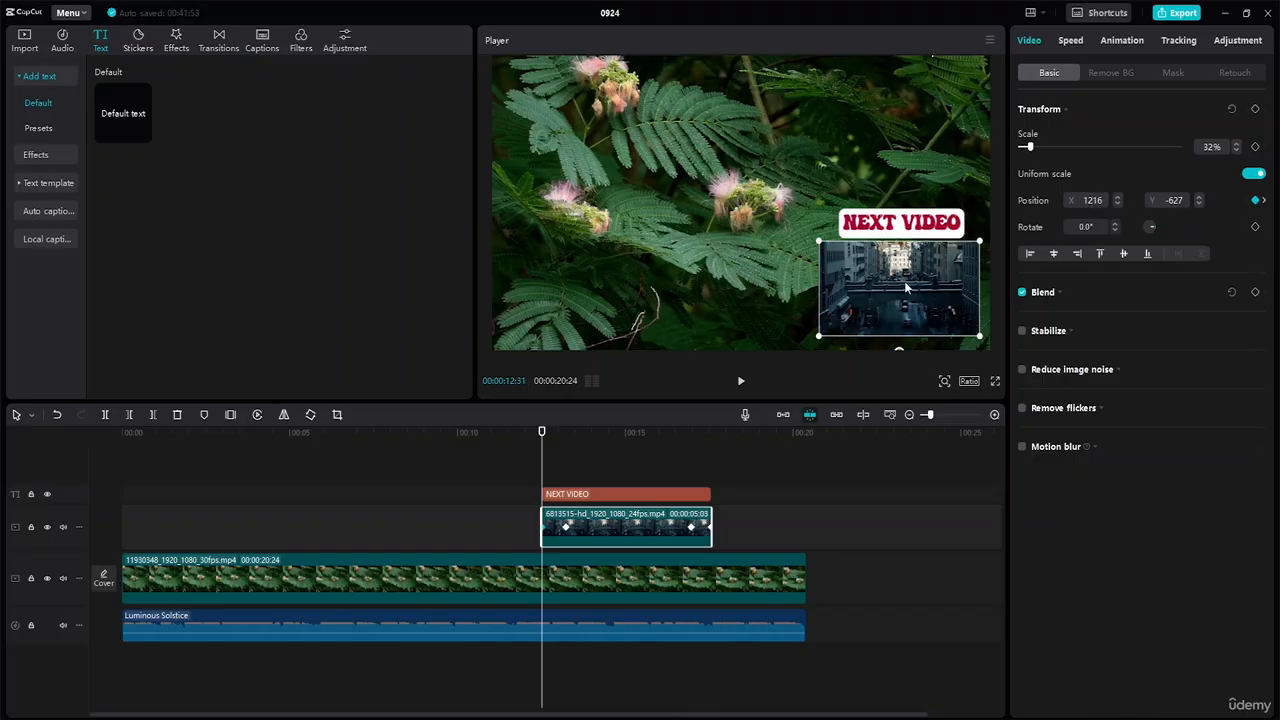
left_click_drag(905, 286, 909, 410)
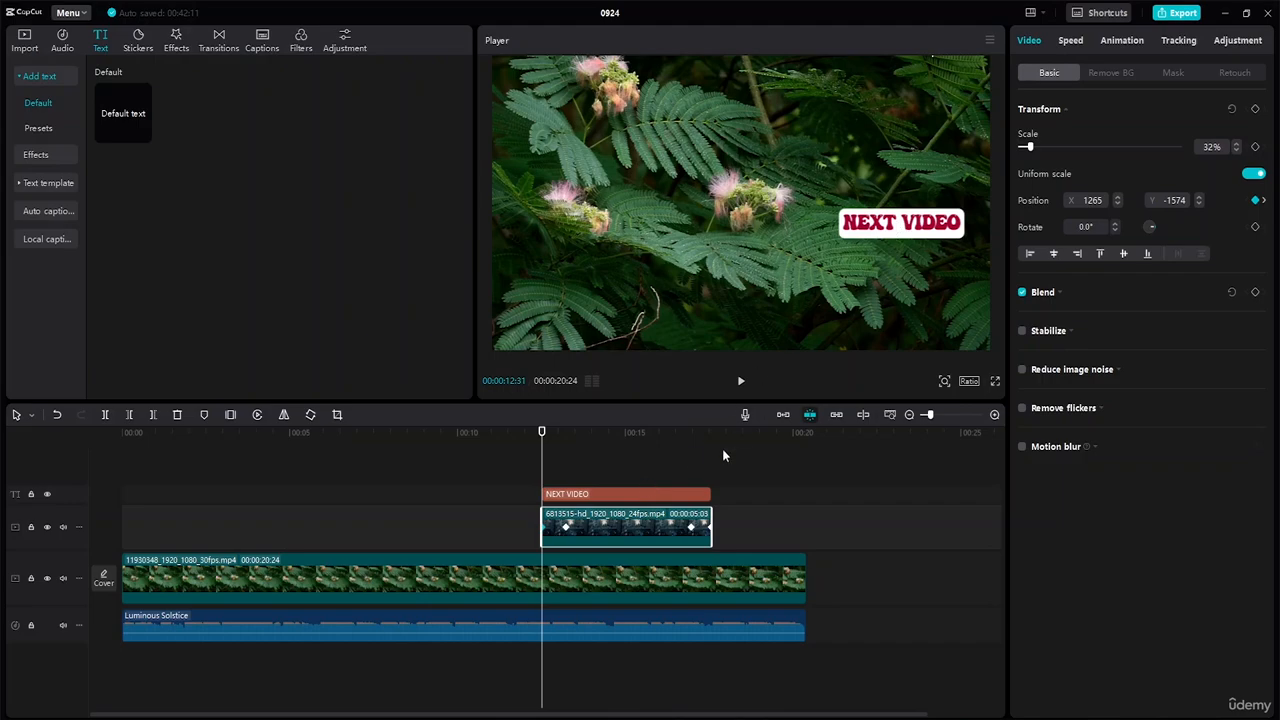
Step: Give the NEXT VIDEO text a scale keyframe at 00:00:12:31 and a position keyframe at 00:00:13:19
left_click(615, 495)
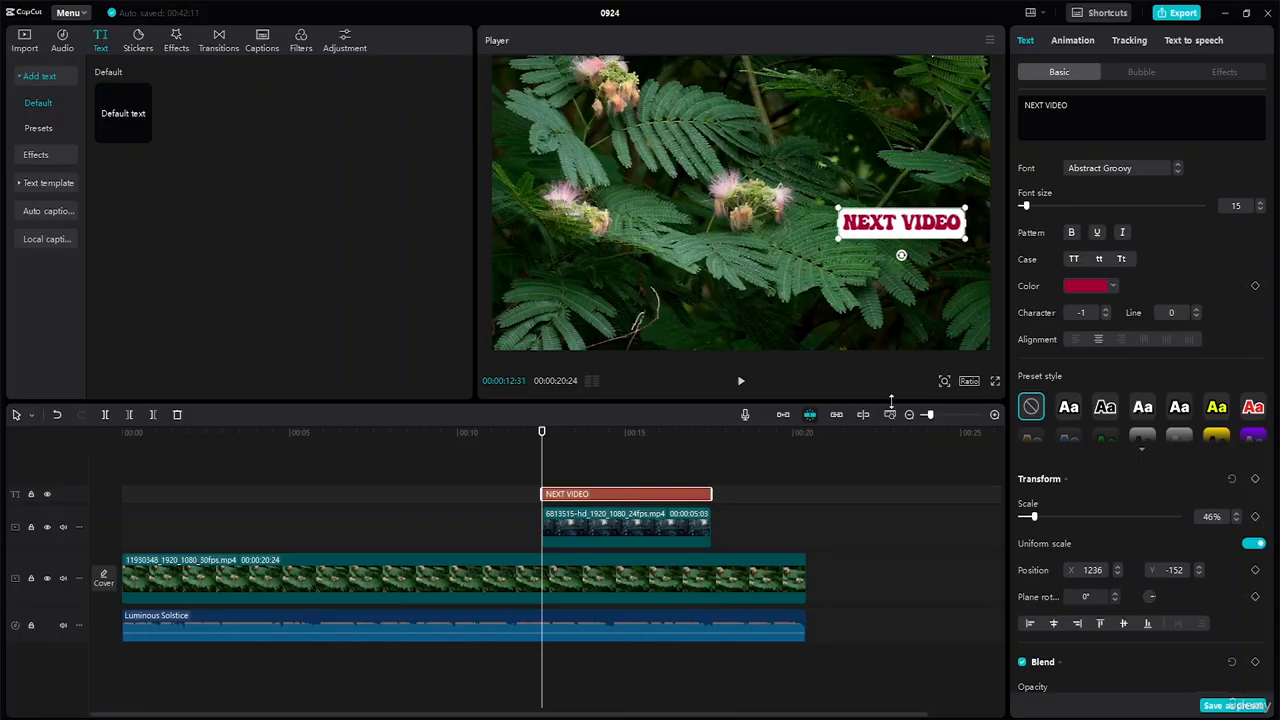
left_click(1256, 517)
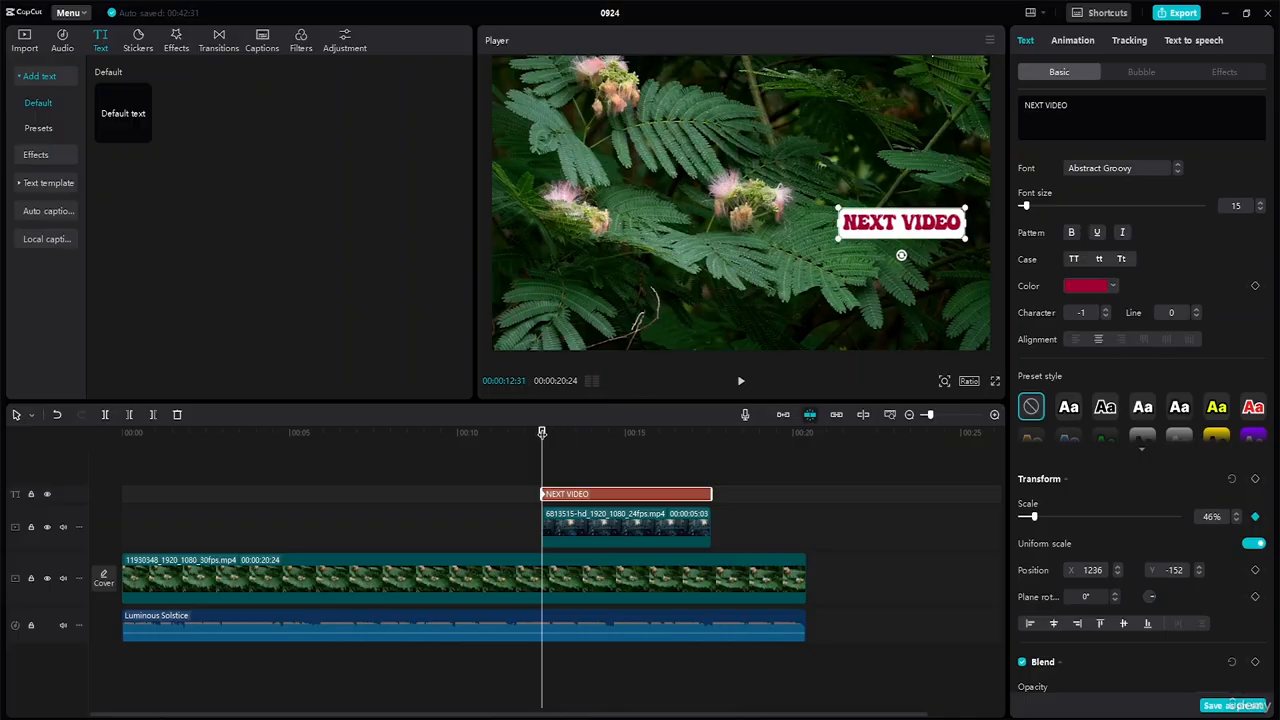
left_click_drag(541, 432, 568, 416)
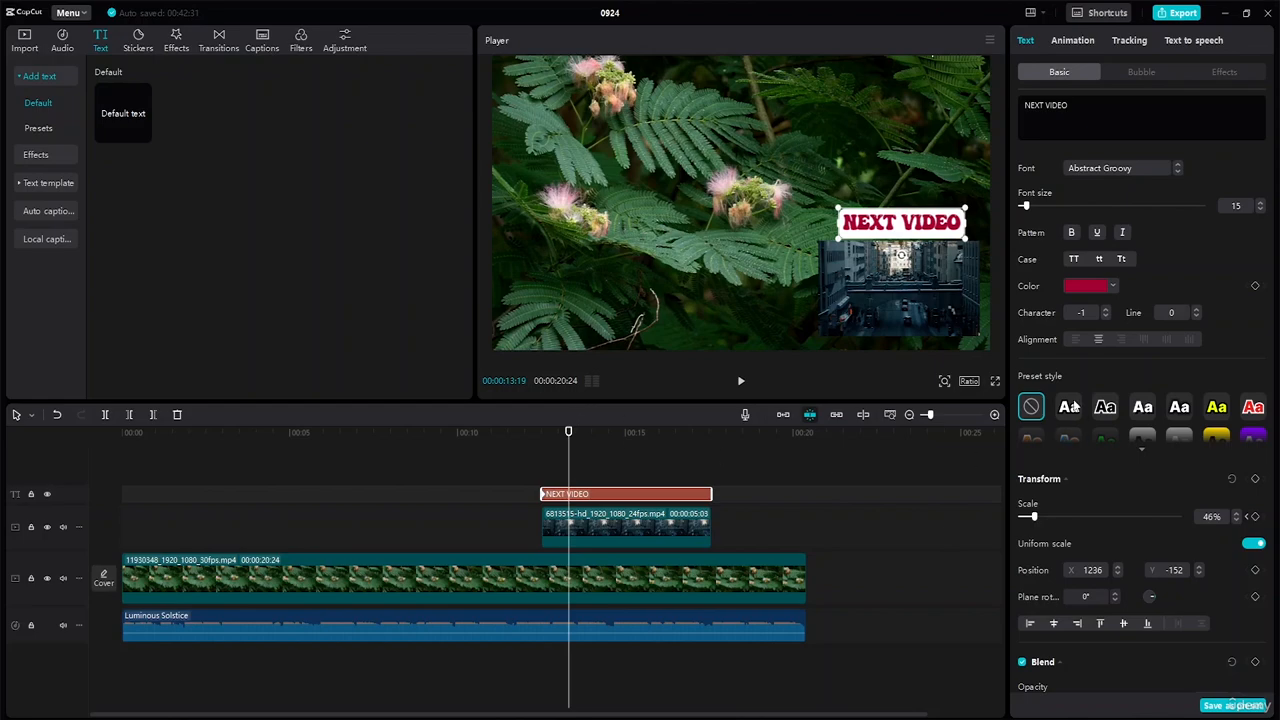
left_click(1255, 570)
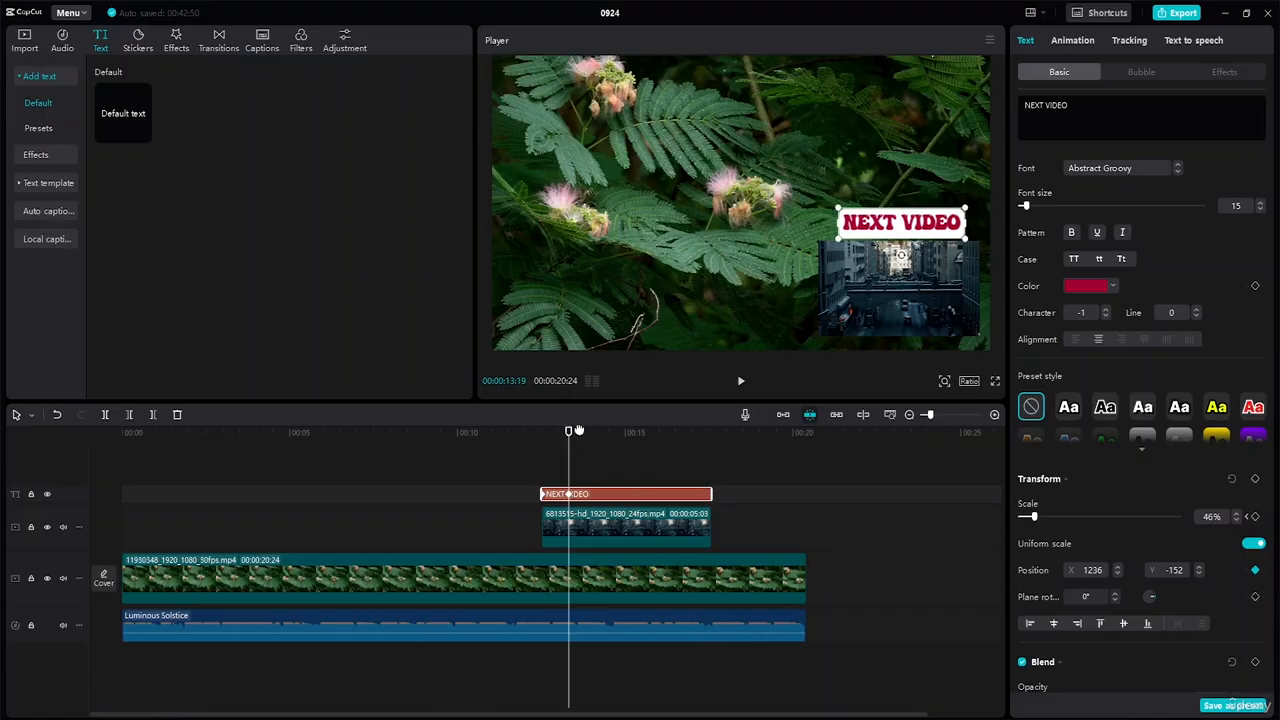
Step: At 00:00:17:27, move the overlay clip out past the frame's right edge to about X 2611, Y -643
left_click_drag(569, 433, 664, 447)
left_click(581, 519)
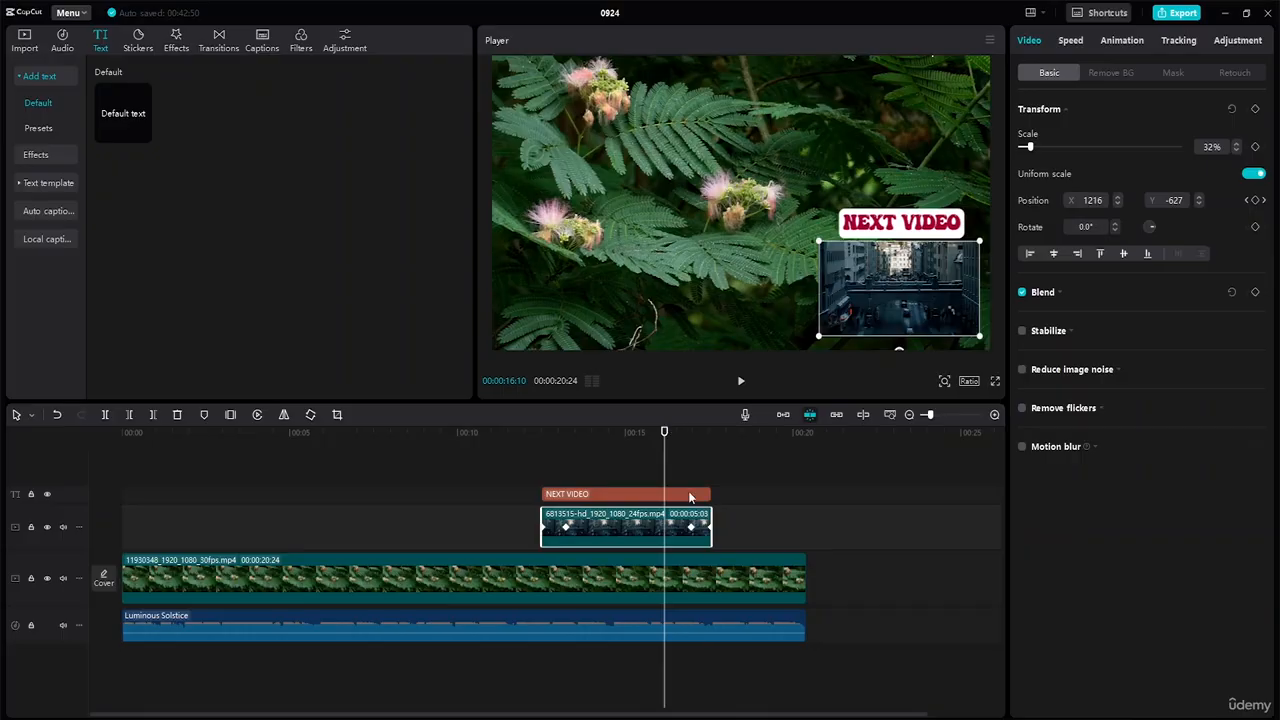
left_click(691, 529)
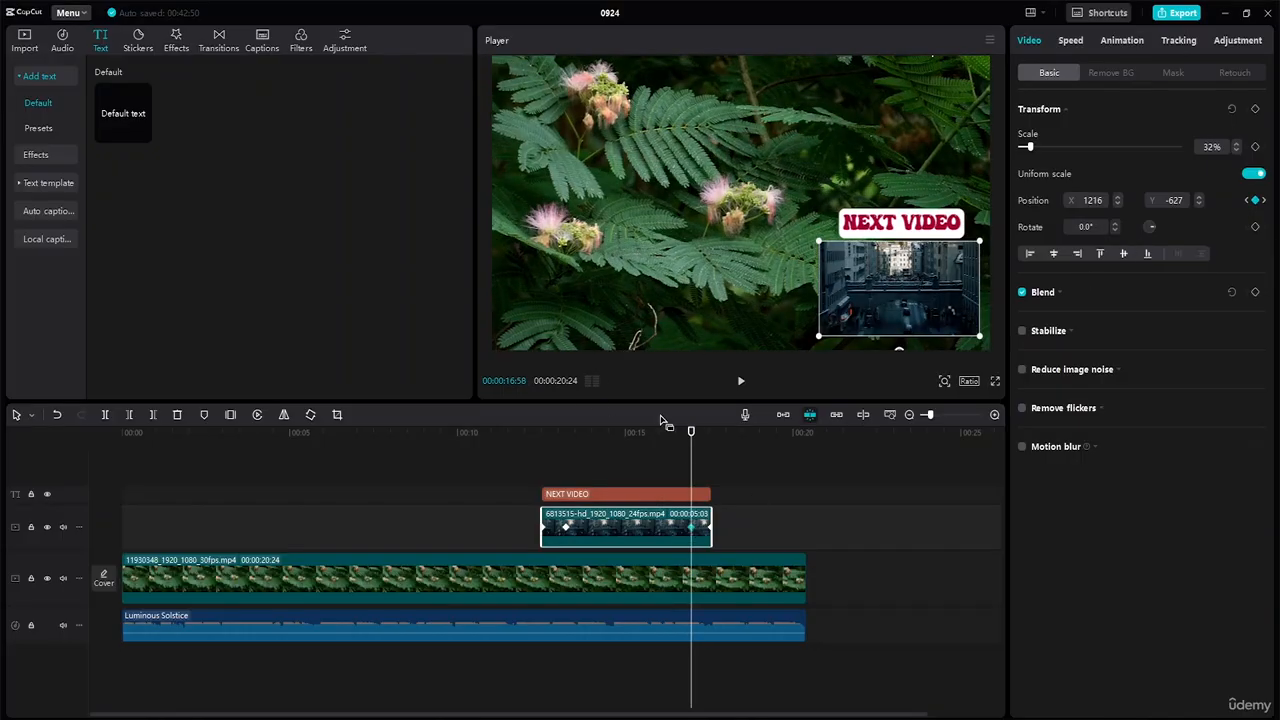
left_click_drag(691, 432, 691, 477)
left_click_drag(697, 438, 711, 438)
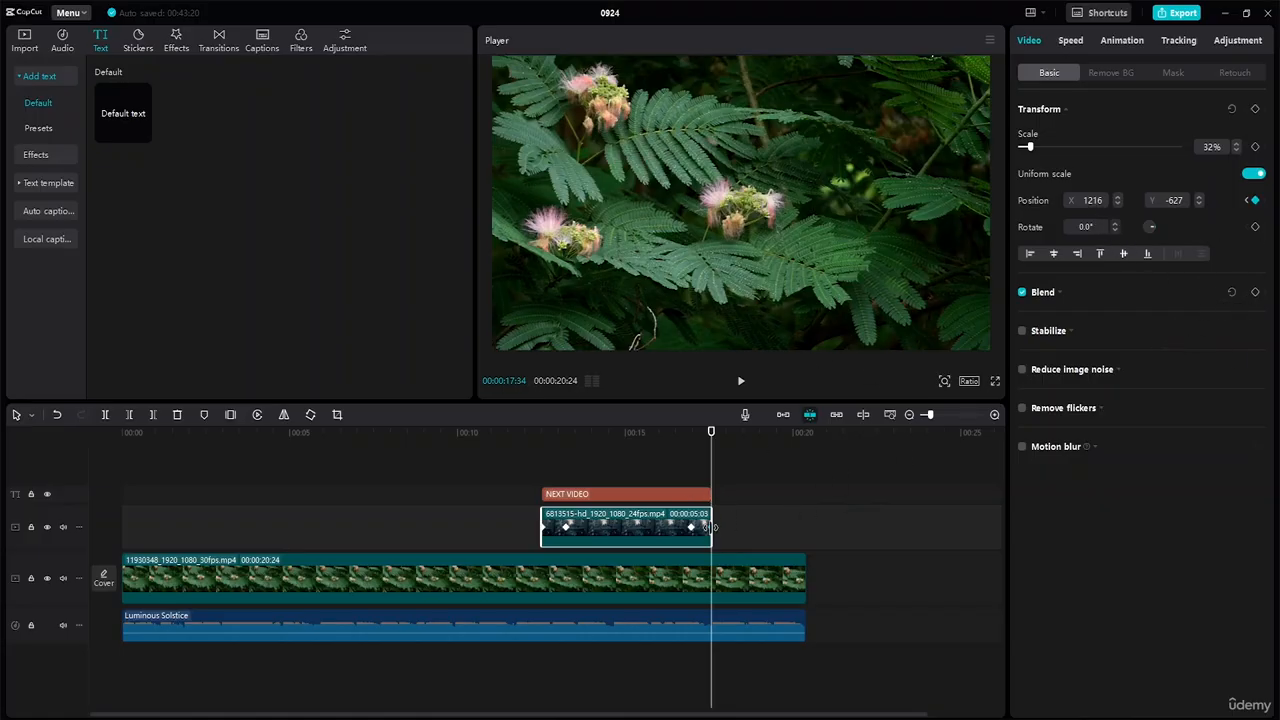
left_click_drag(713, 434, 710, 446)
left_click_drag(710, 433, 707, 434)
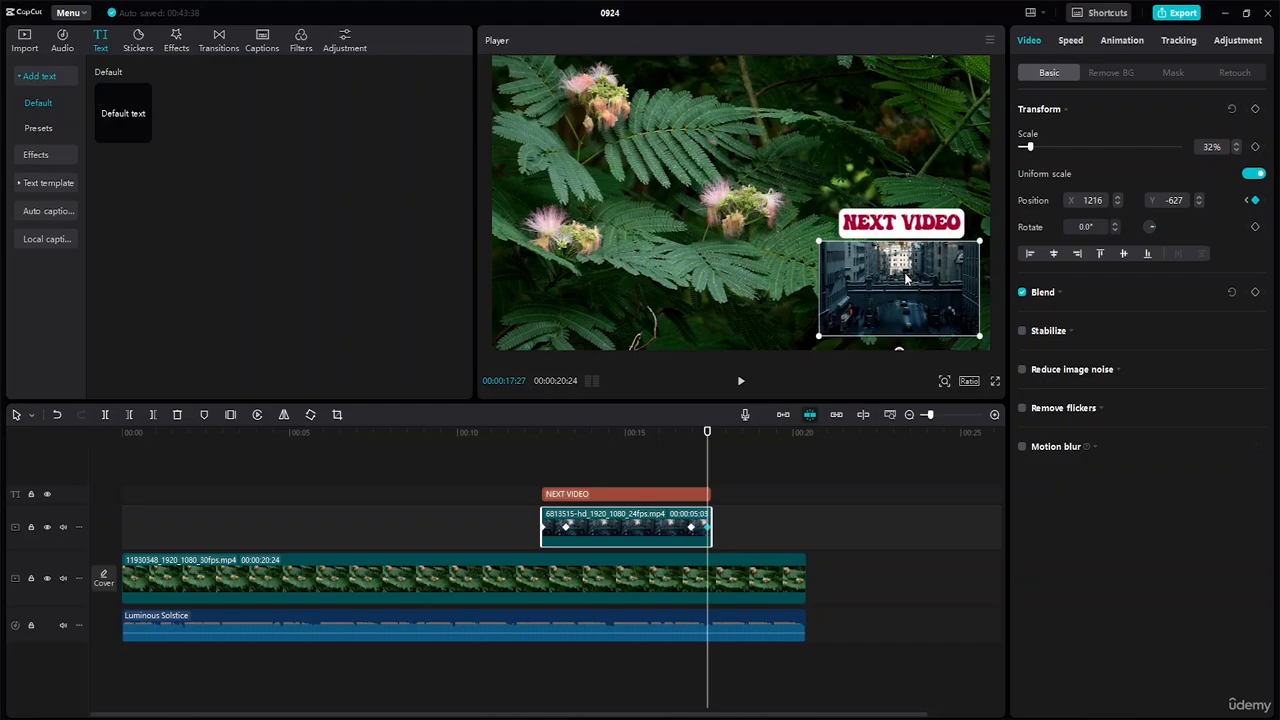
left_click_drag(906, 275, 902, 293)
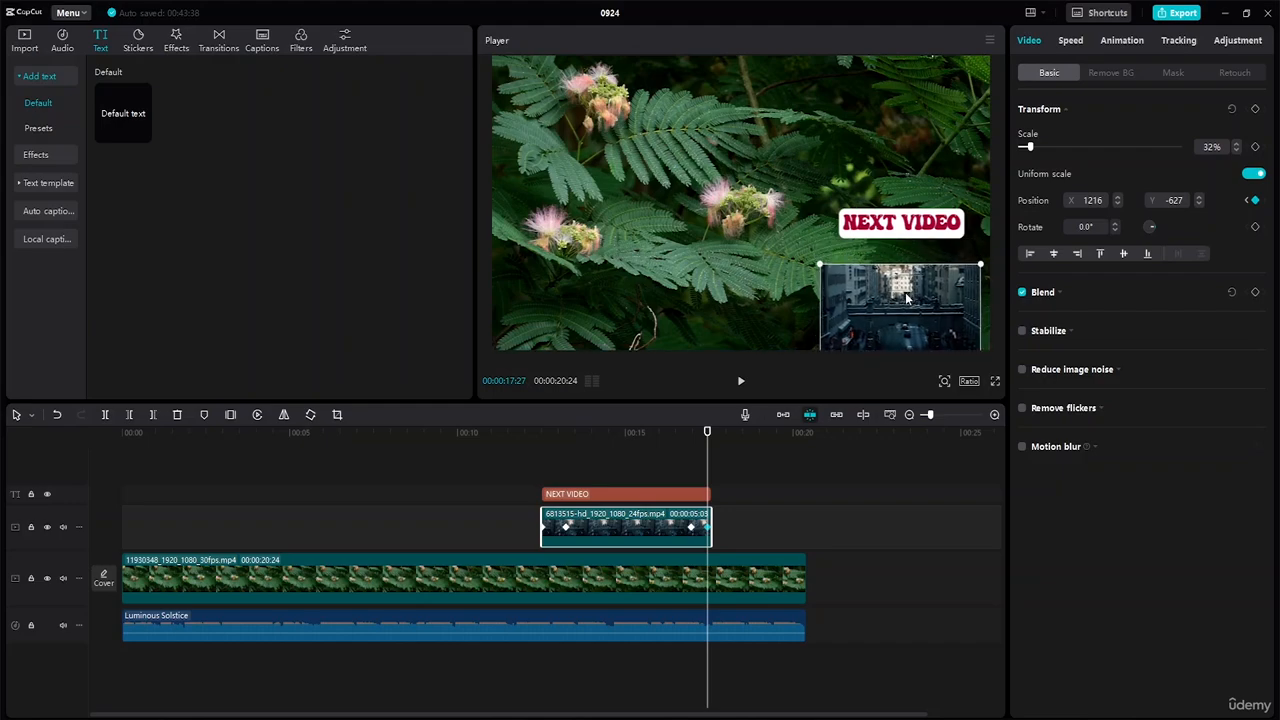
left_click_drag(906, 297, 1083, 271)
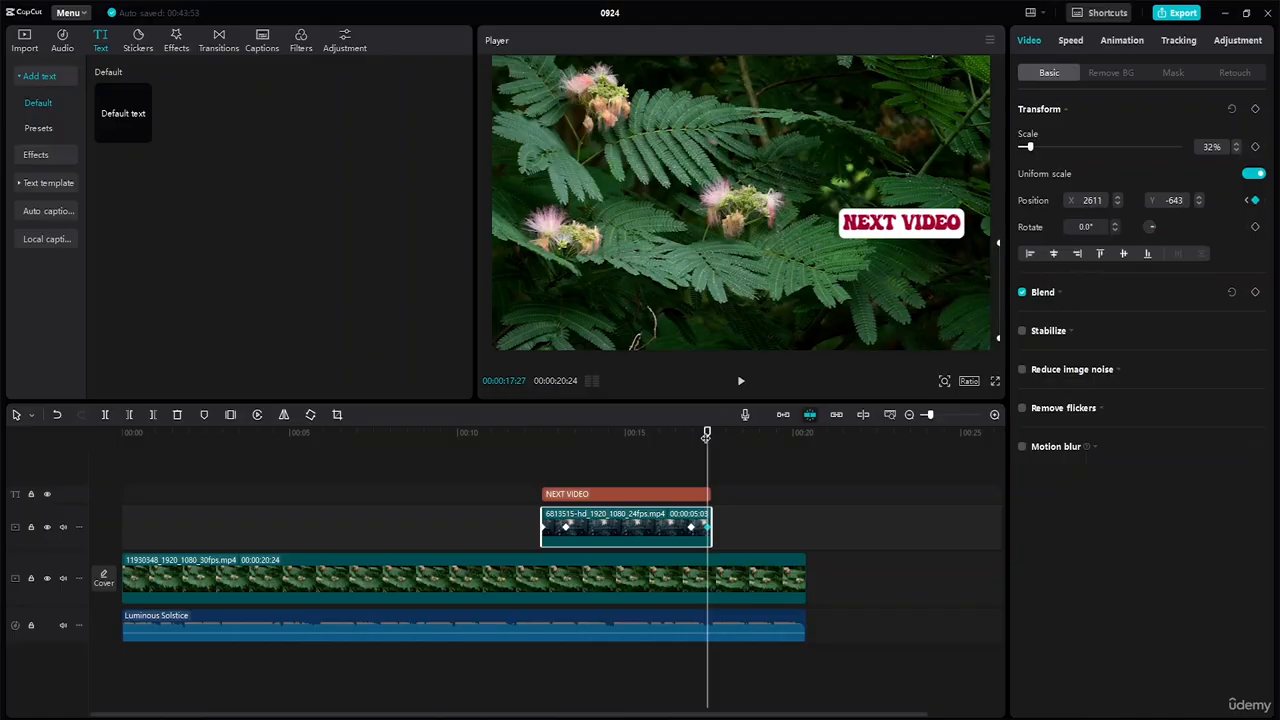
Step: Play the video from 00:00:10:08 until just past the end of the overlay clip to check its entrance and exit
left_click_drag(706, 436, 462, 449)
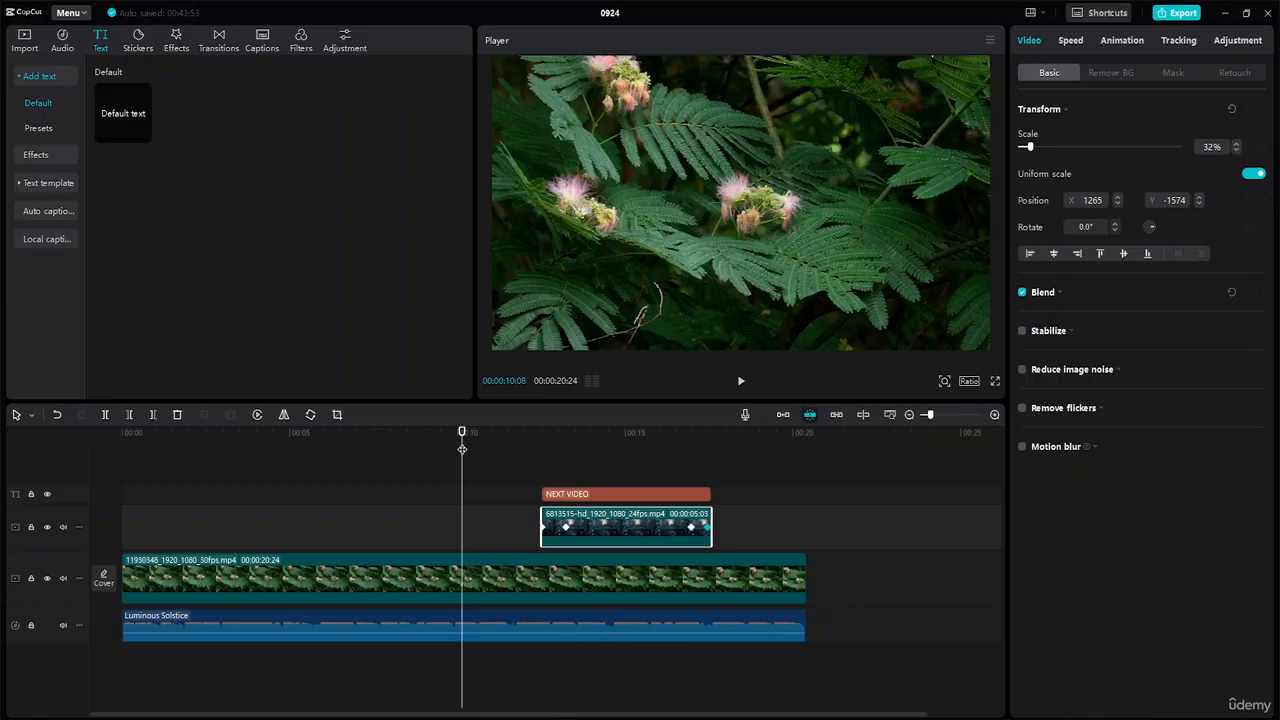
key("space")
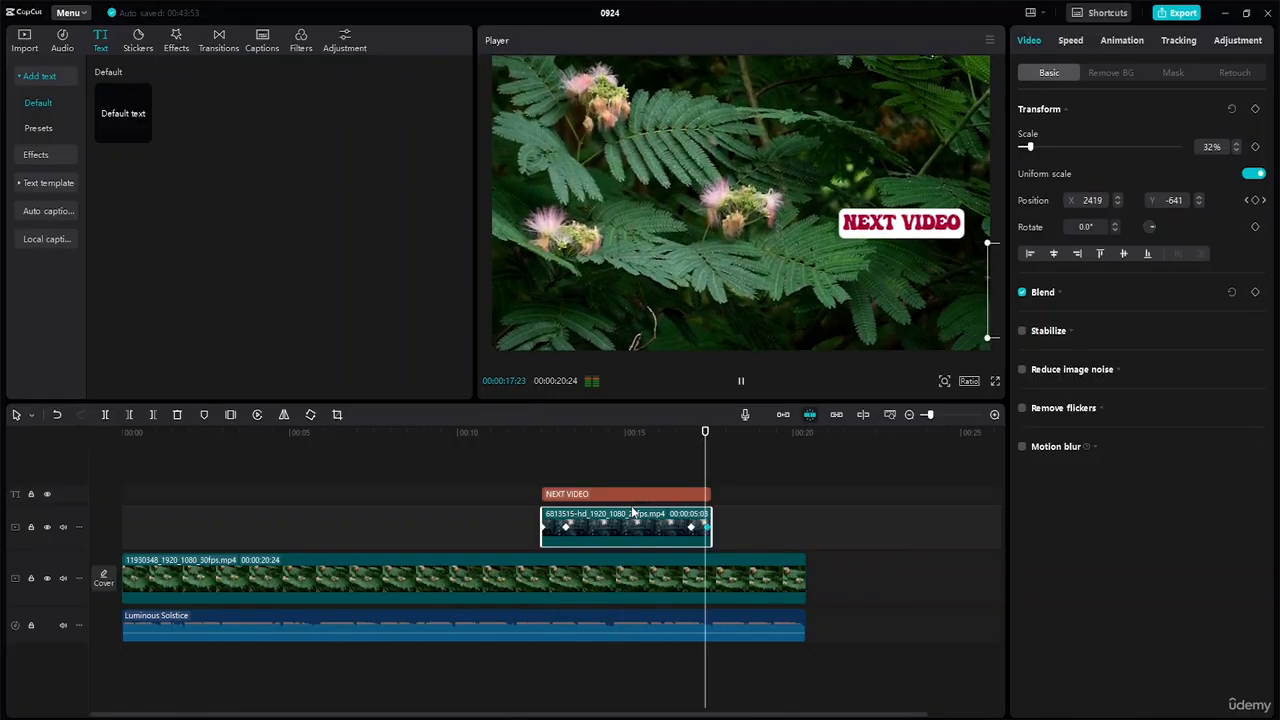
key("space")
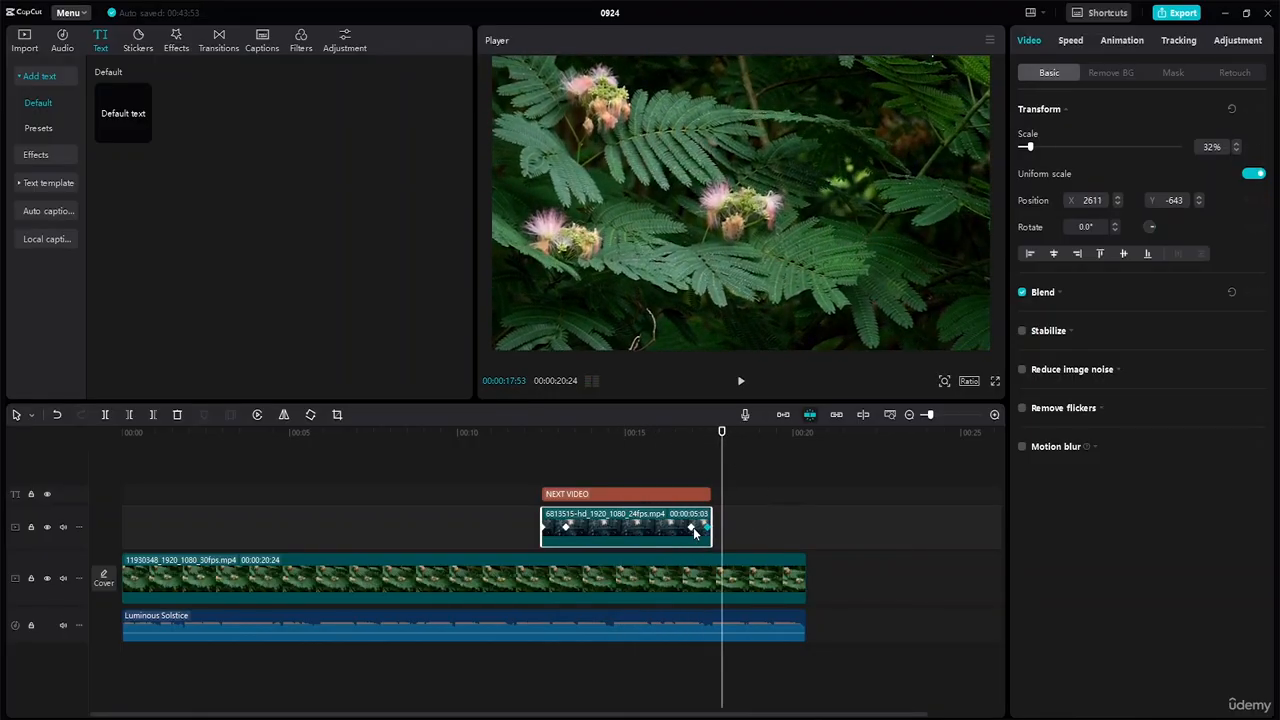
Step: Add position keyframes to the NEXT VIDEO text at 00:00:16:53 and 00:00:17:25
left_click(644, 494)
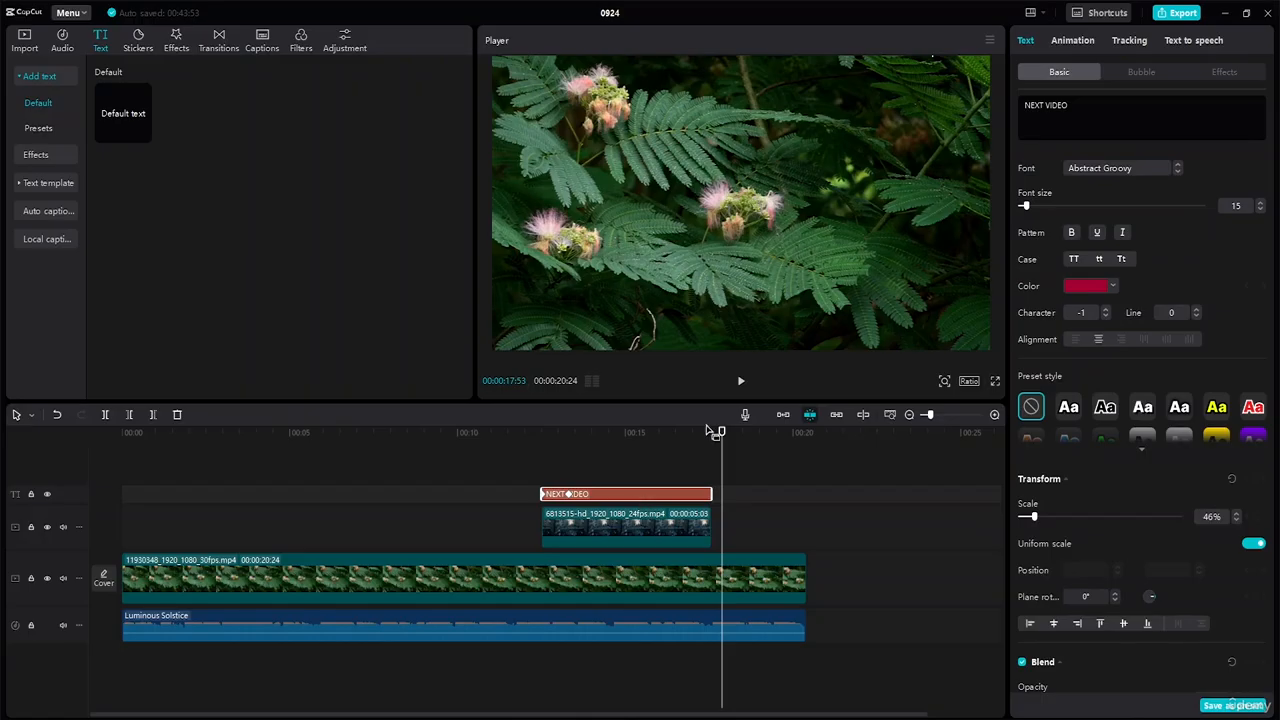
left_click_drag(723, 433, 688, 449)
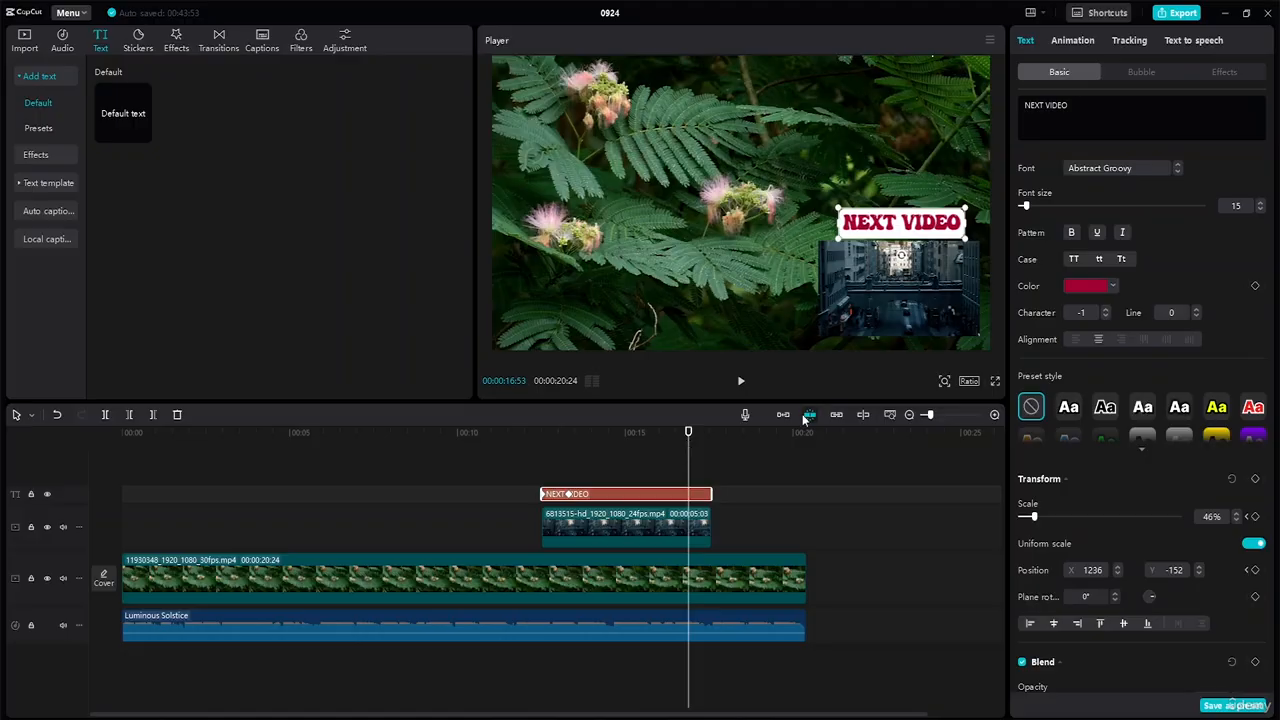
left_click(1255, 570)
left_click_drag(690, 433, 707, 436)
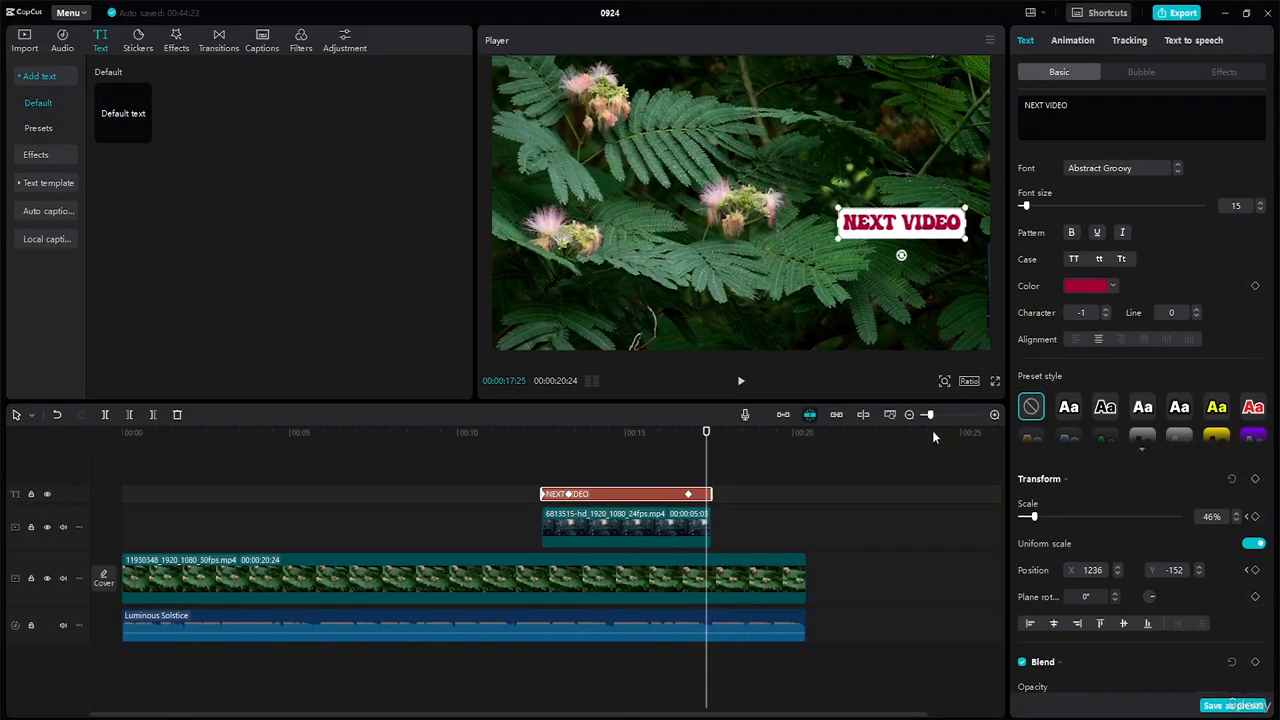
left_click(1255, 570)
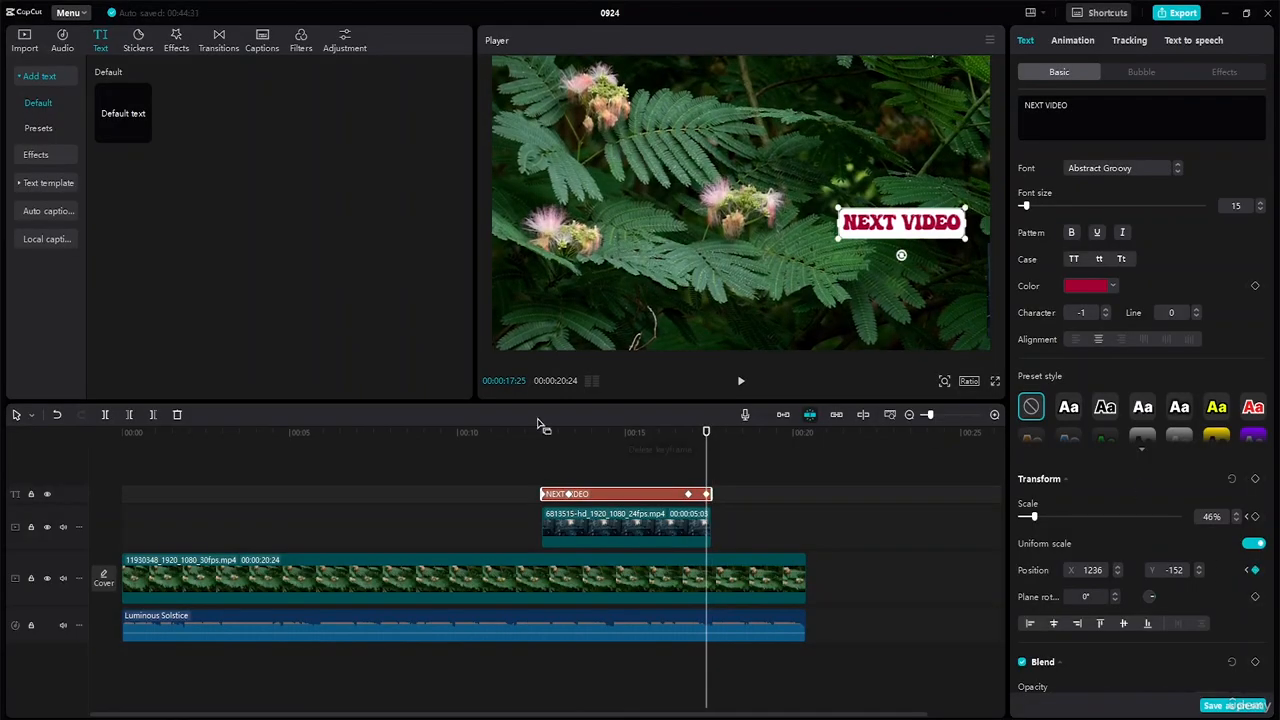
Step: Move the NEXT VIDEO text off-frame to about X 2409, Y -175 at 00:00:12:31 and about X 1288, Y -1239 at 00:00:17:25
left_click(544, 495)
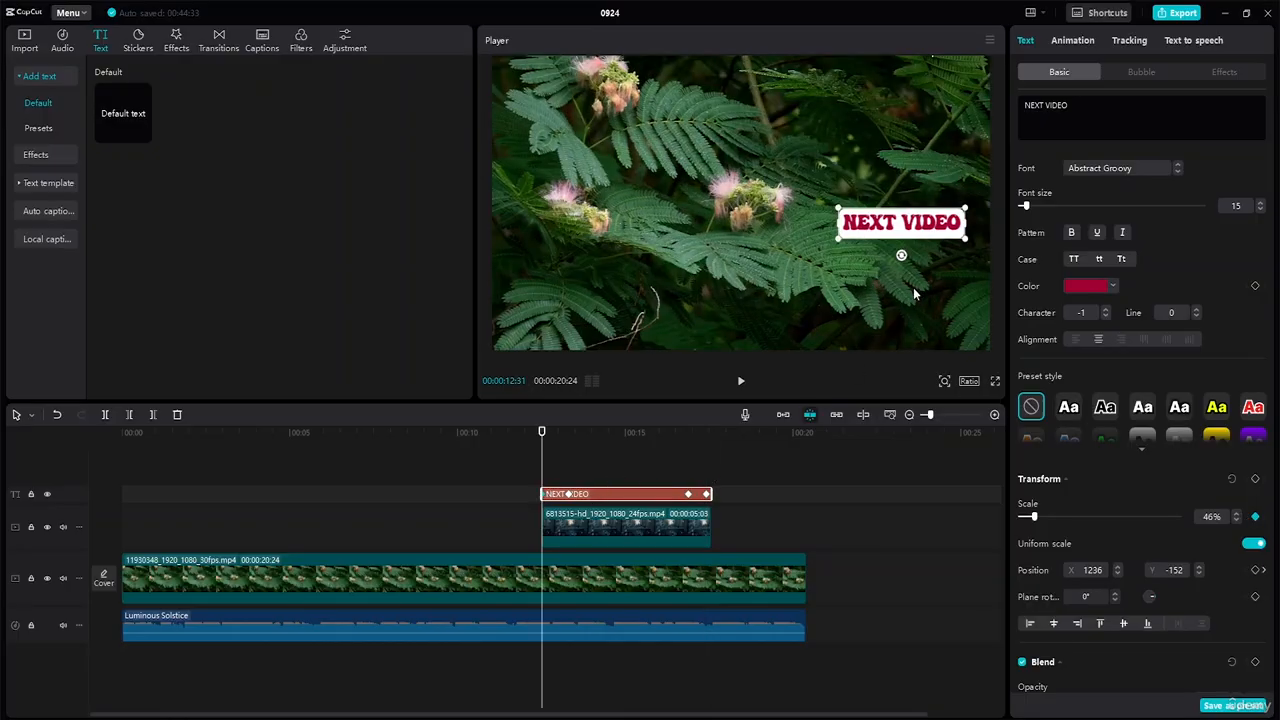
left_click_drag(892, 229, 1050, 232)
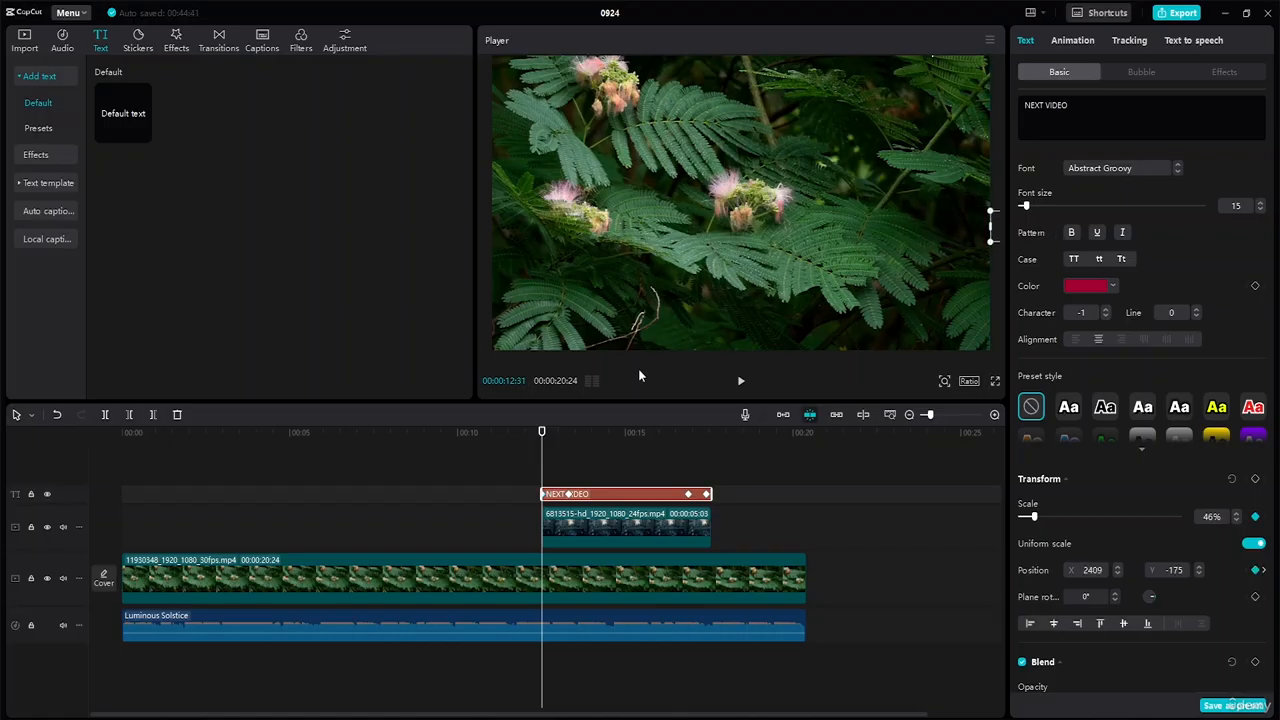
left_click_drag(543, 433, 568, 434)
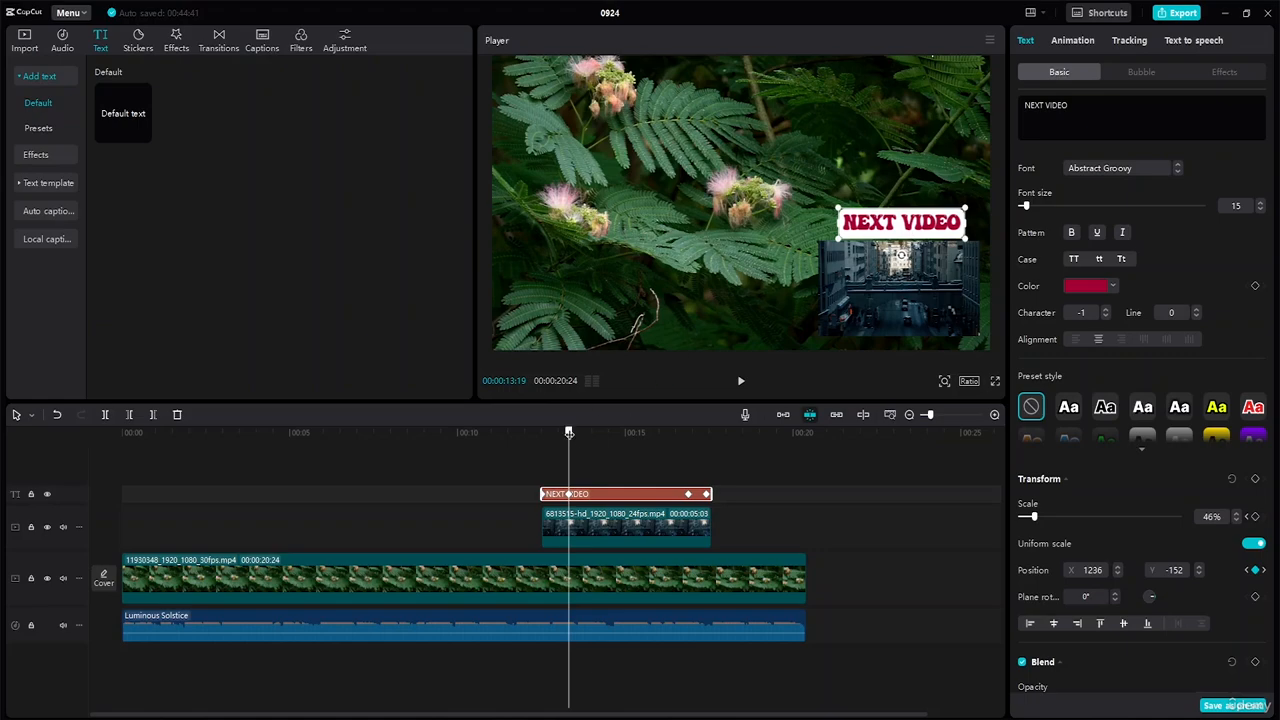
left_click_drag(569, 433, 688, 445)
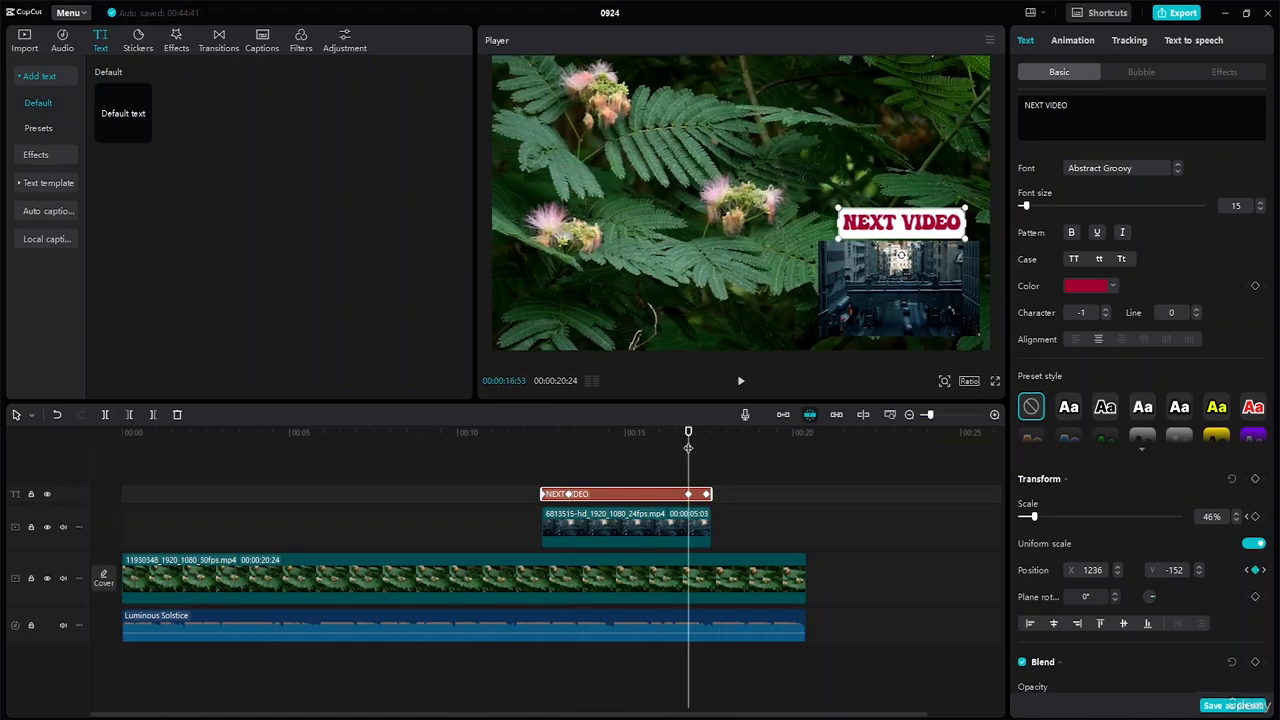
left_click_drag(690, 436, 705, 437)
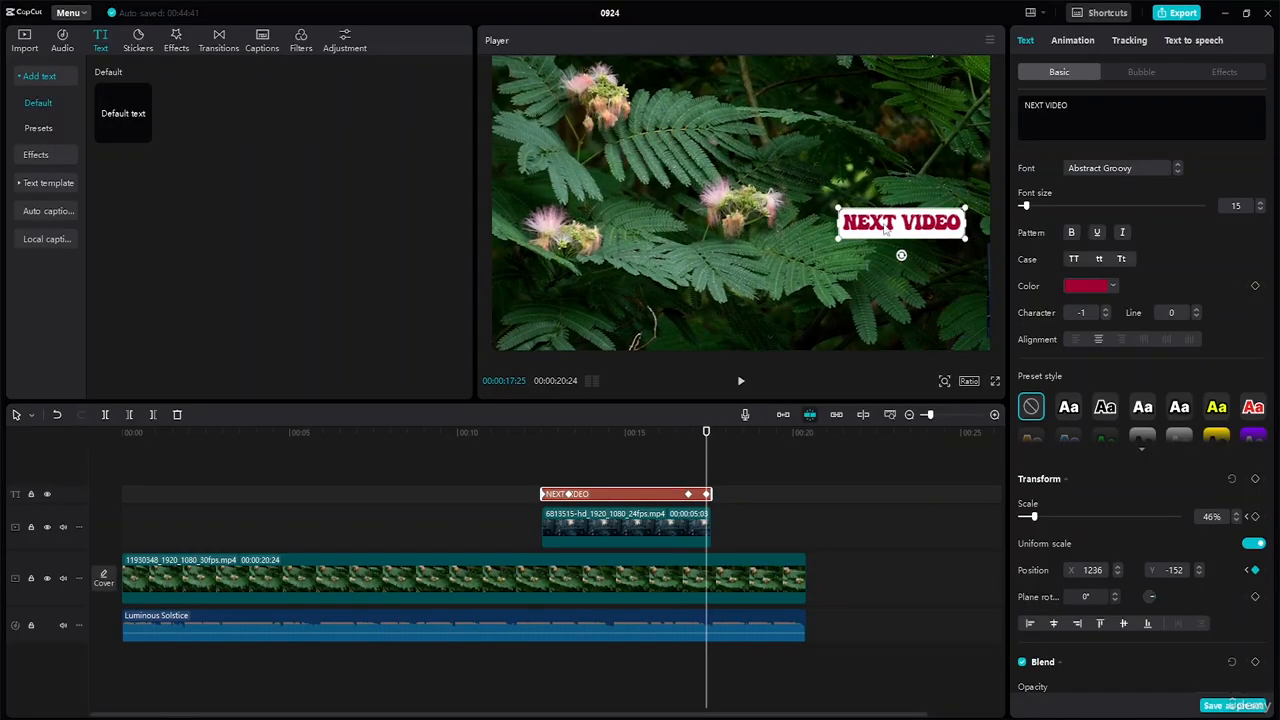
left_click_drag(885, 232, 890, 380)
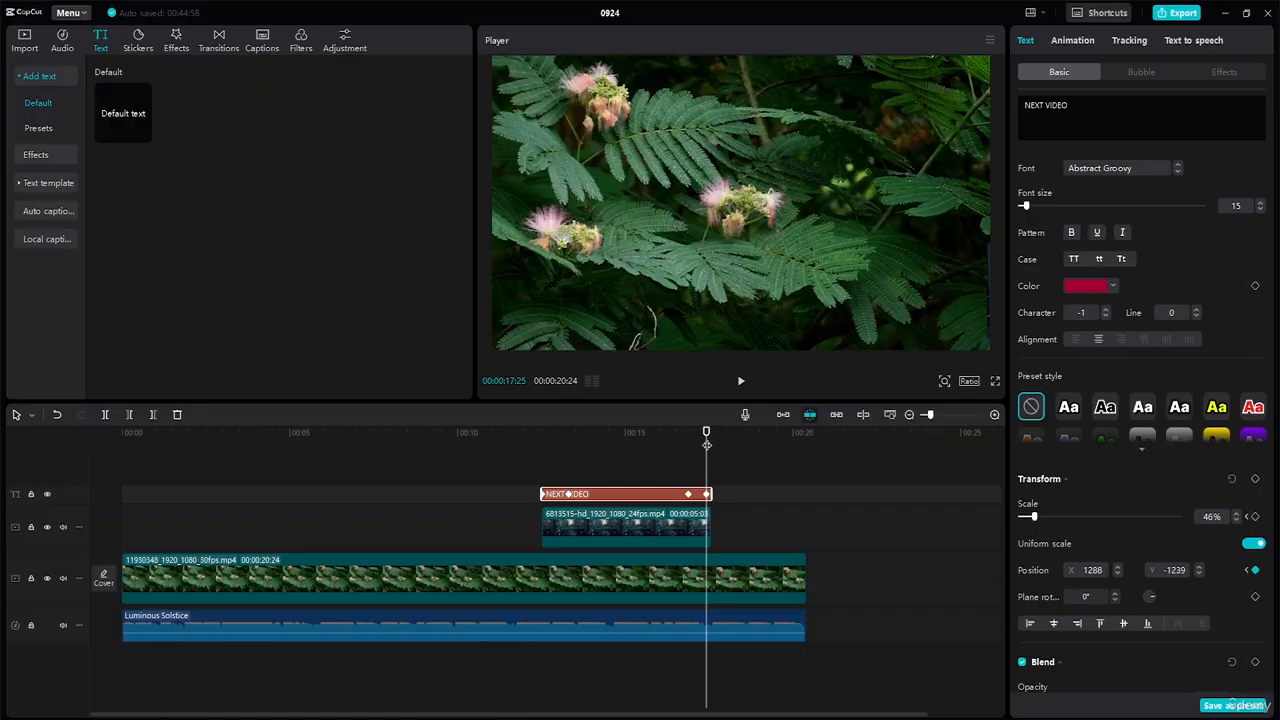
Step: Play the video from 00:00:11:57 to 00:00:18:17 to check the text and overlay motion together
left_click_drag(705, 432, 523, 436)
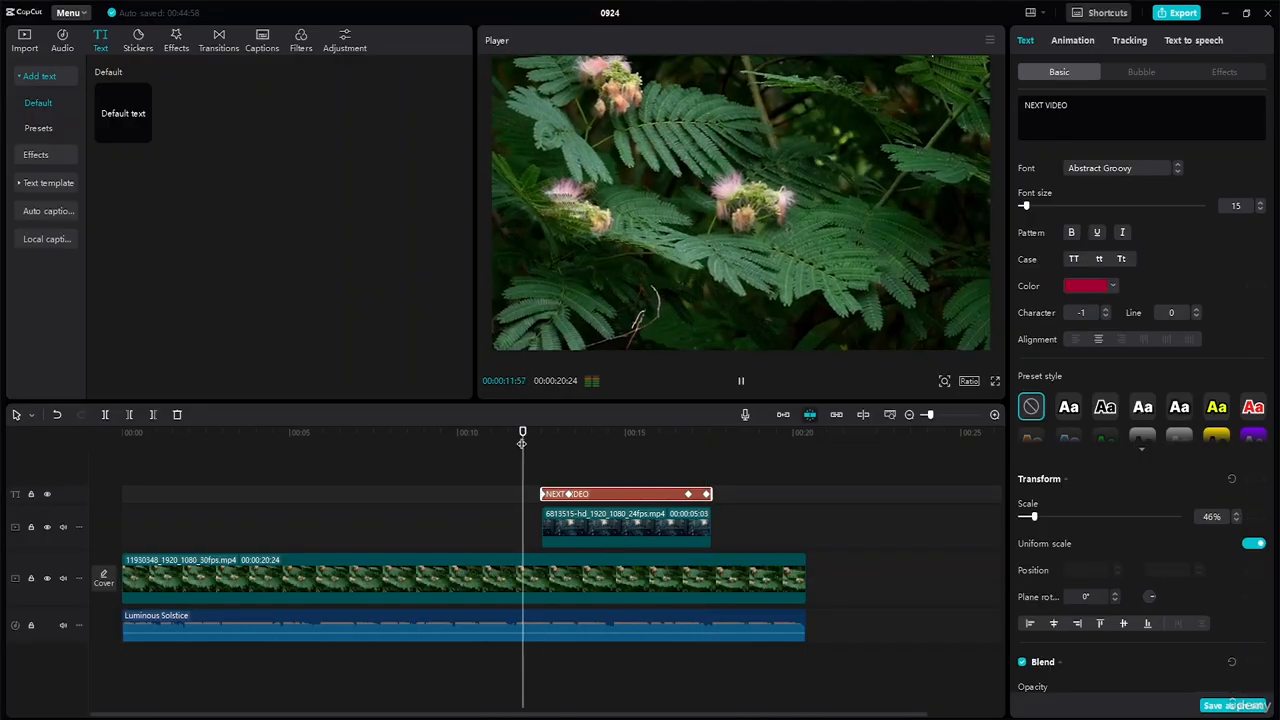
key("space")
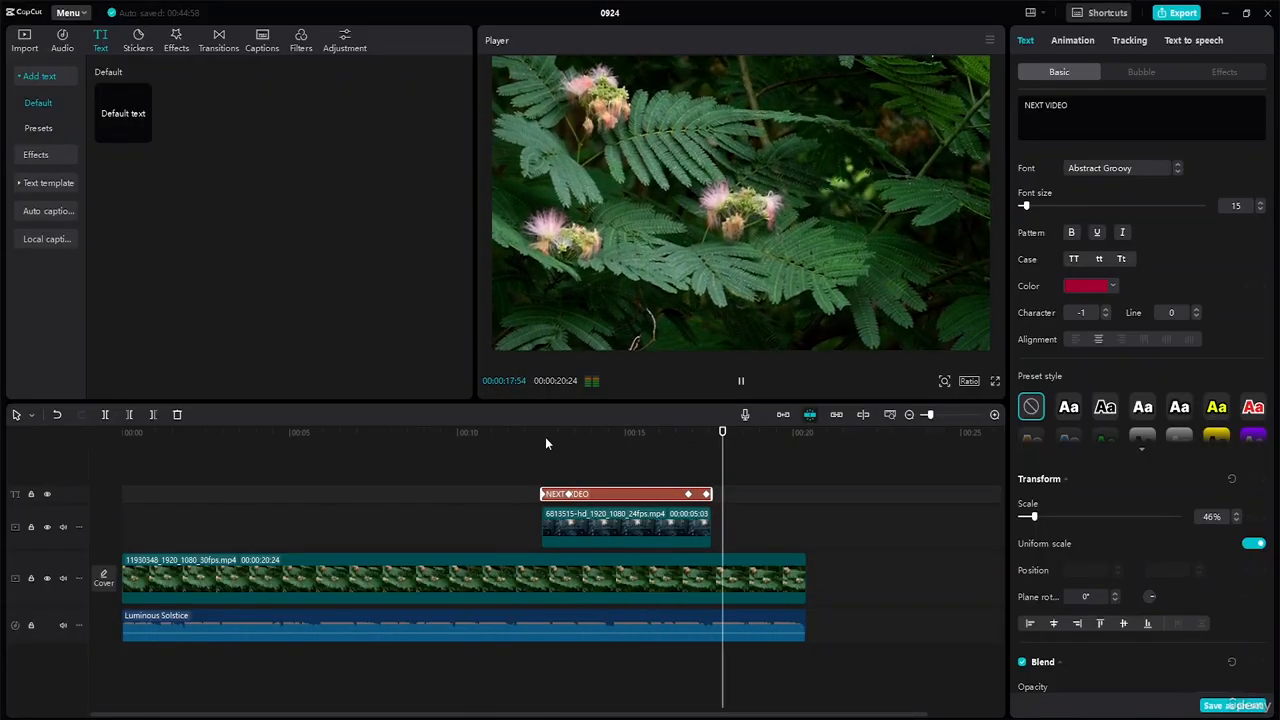
key("space")
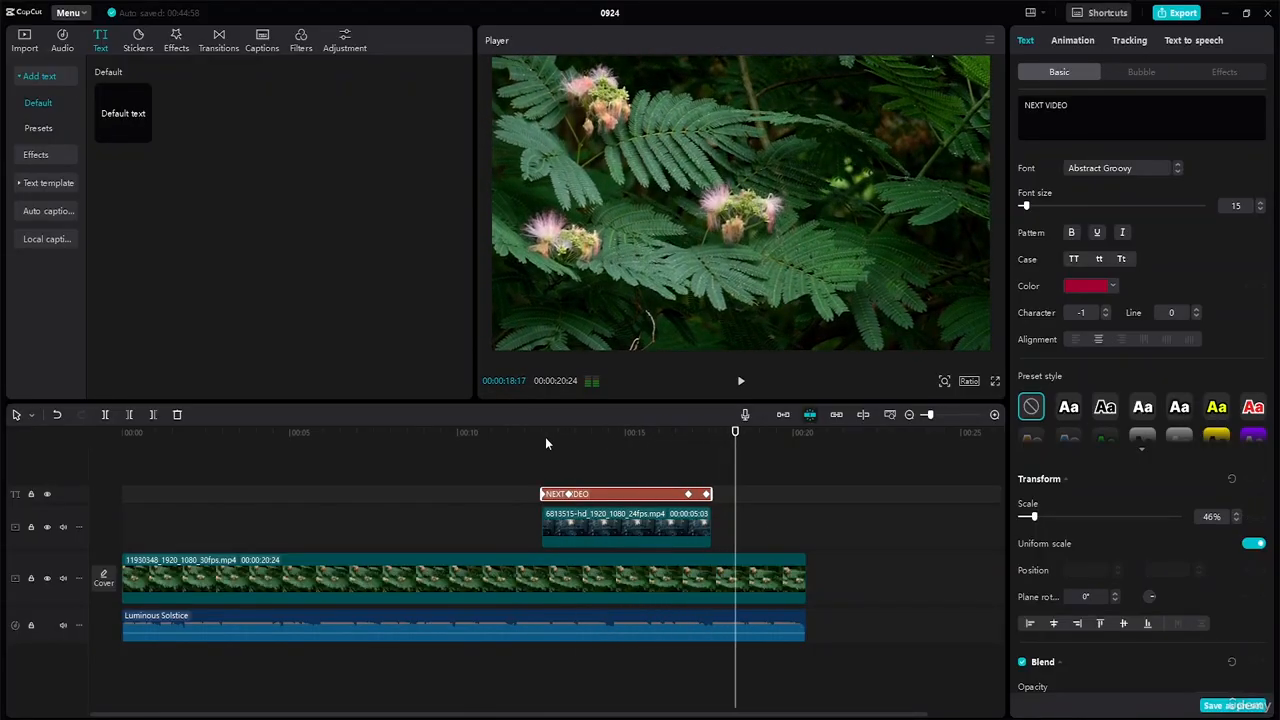
Step: Shift the NEXT VIDEO text's second-to-last keyframe slightly closer to its last keyframe
left_click(688, 497)
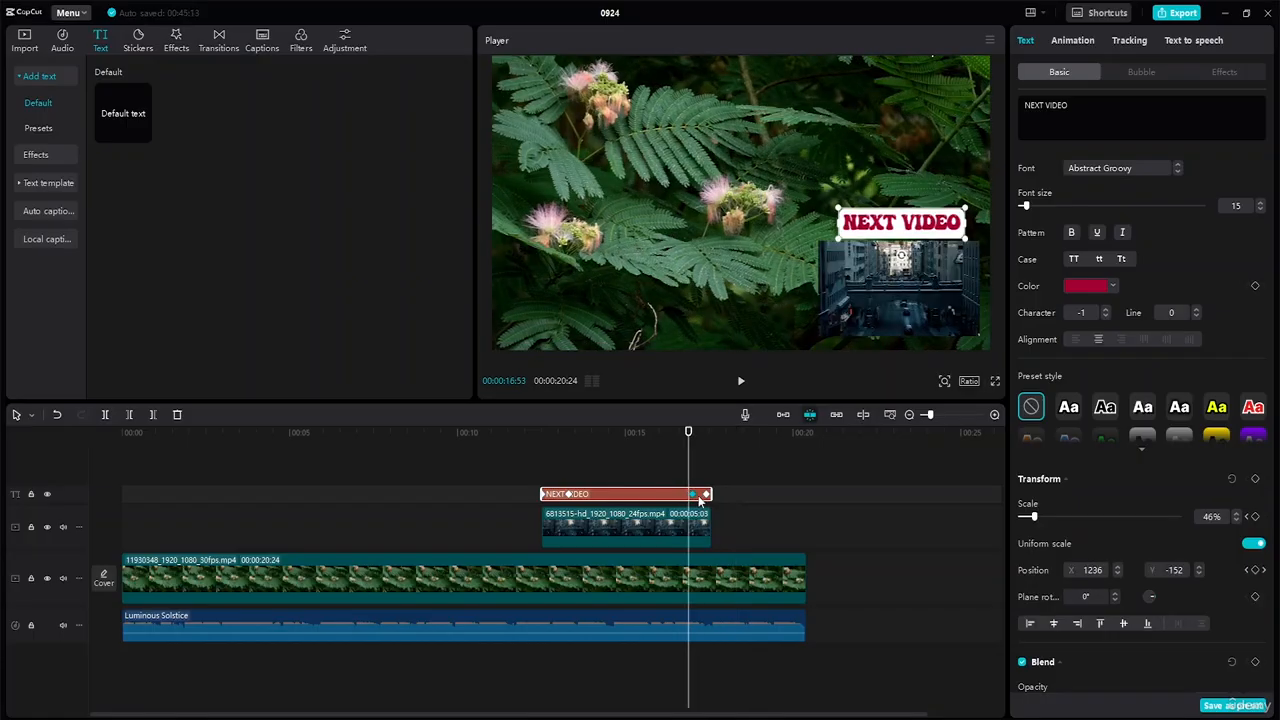
left_click(706, 497)
mouse_move(692, 496)
left_mouse_down()
mouse_move(675, 497)
mouse_move(694, 497)
left_mouse_up()
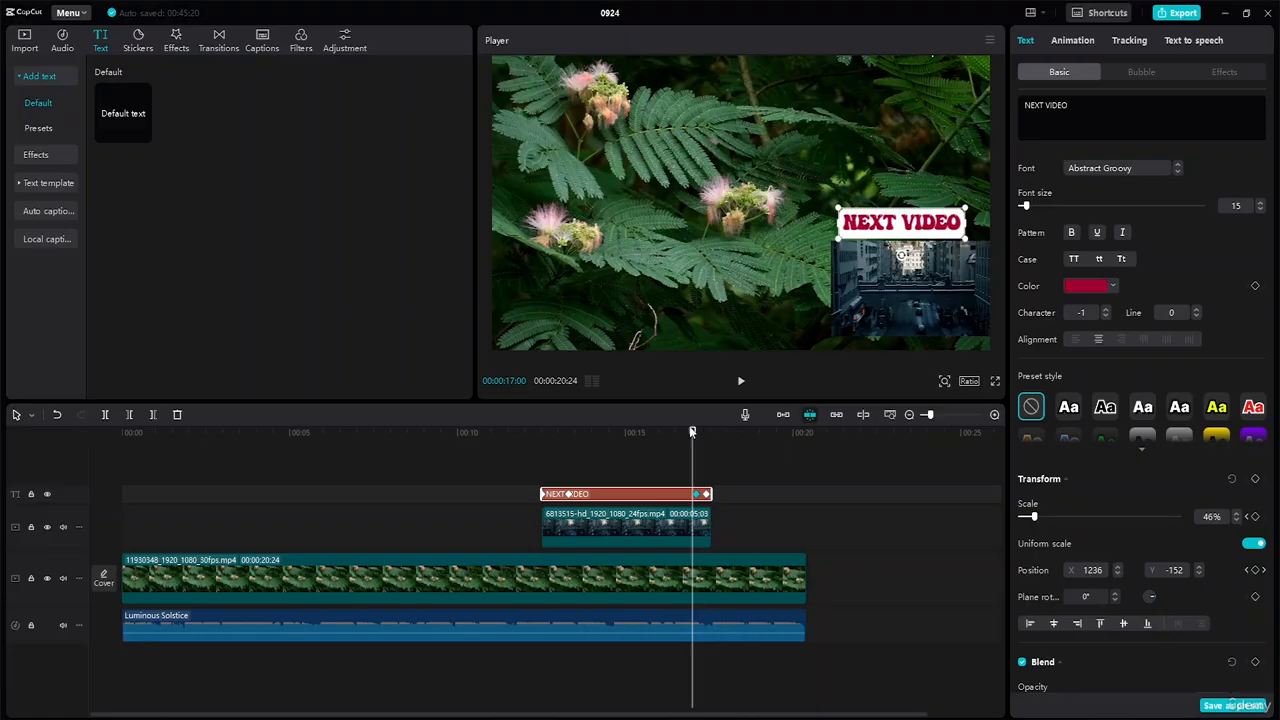
Step: Play the video from just before the overlay's entrance through its exit to check the text and clip timing
left_click_drag(692, 431, 511, 431)
key("space")
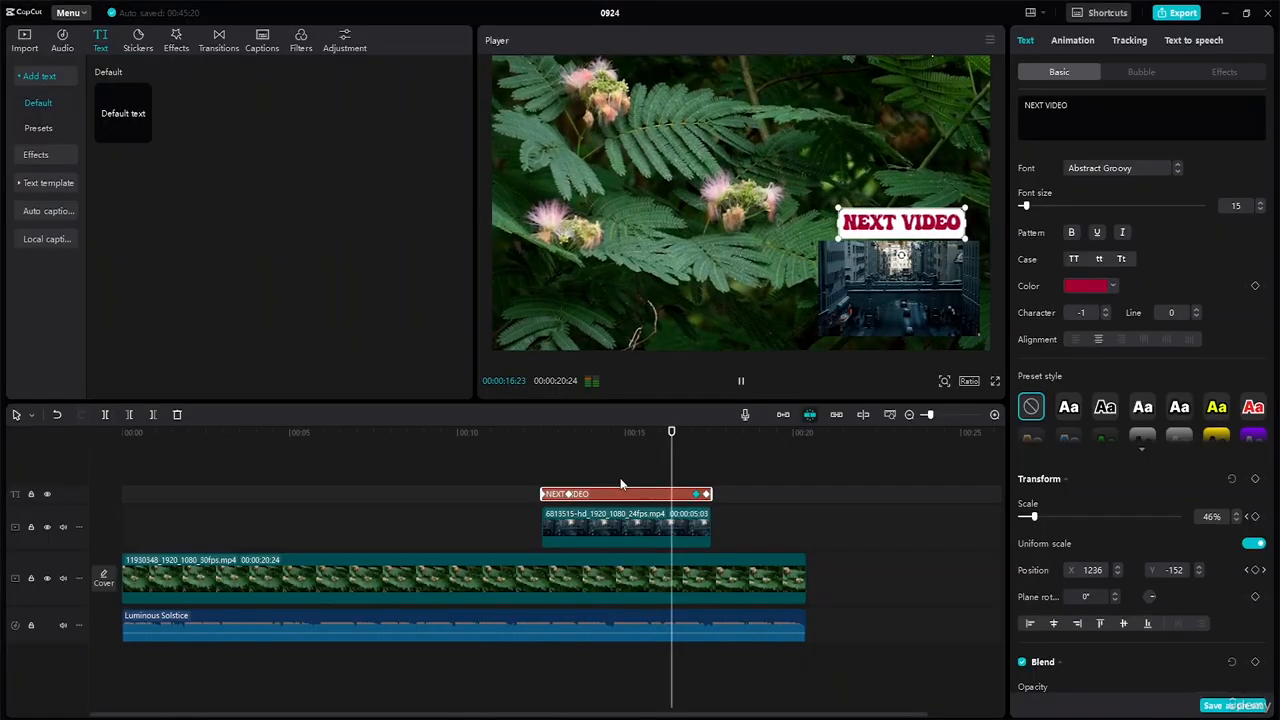
key("space")
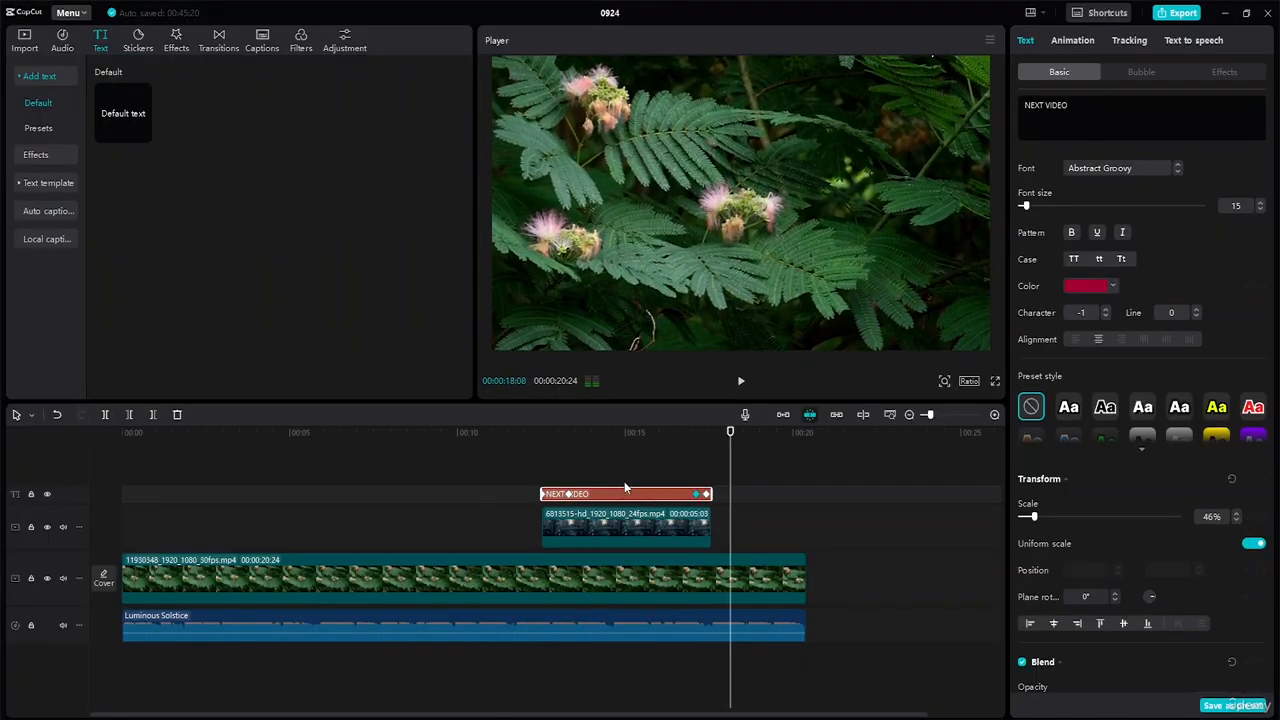
Step: Move the picture-in-picture clip's second-to-last keyframe earlier, to about 00:00:16:41, and replay the overlay section
left_click(696, 526)
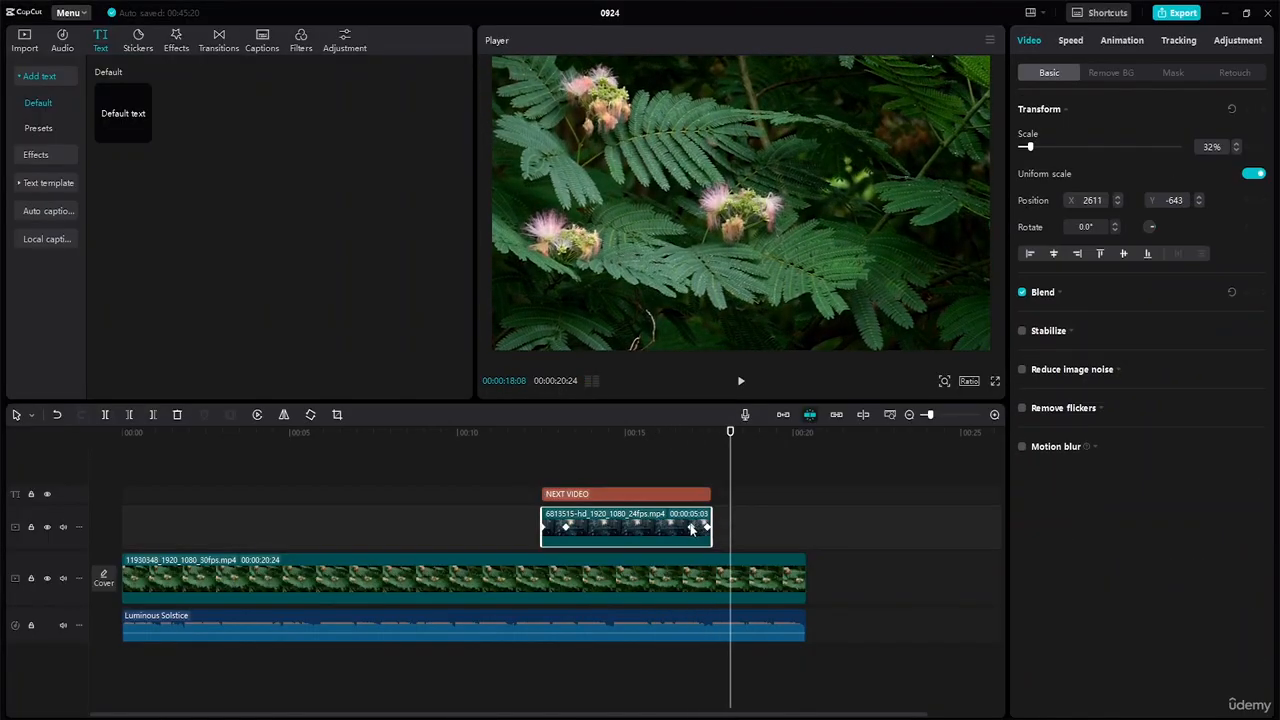
left_click(691, 530)
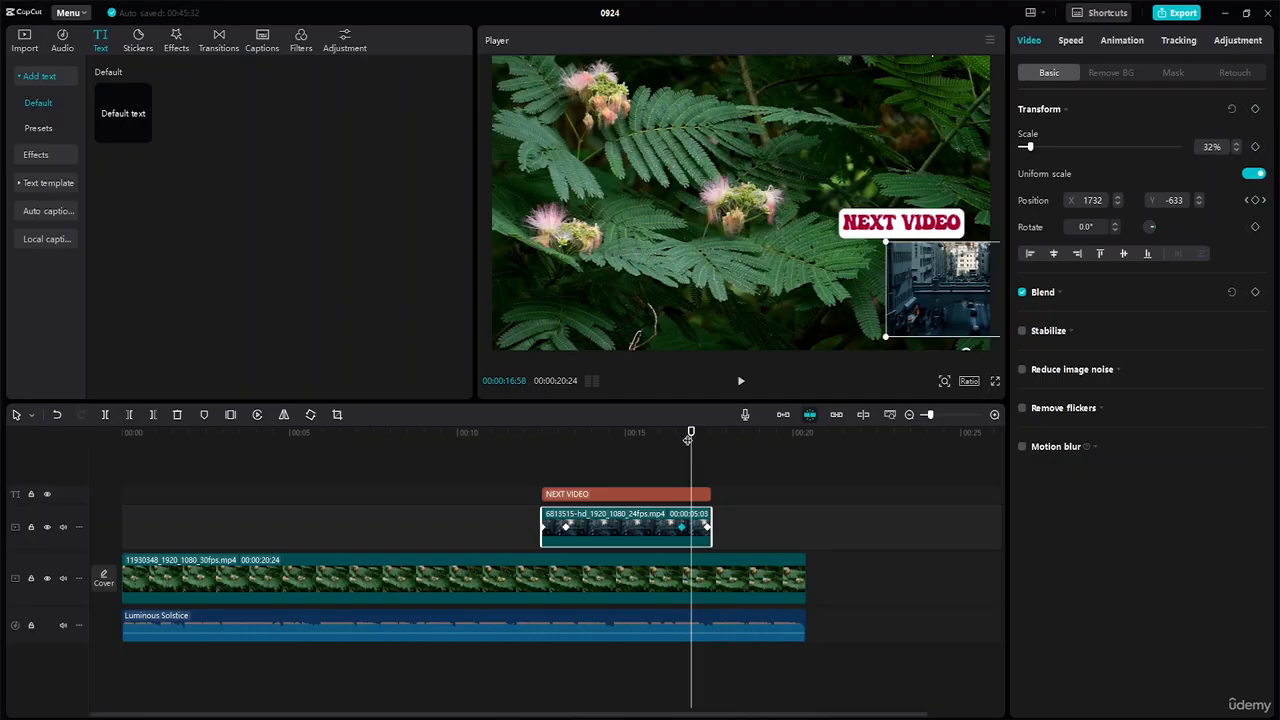
left_click_drag(693, 432, 545, 433)
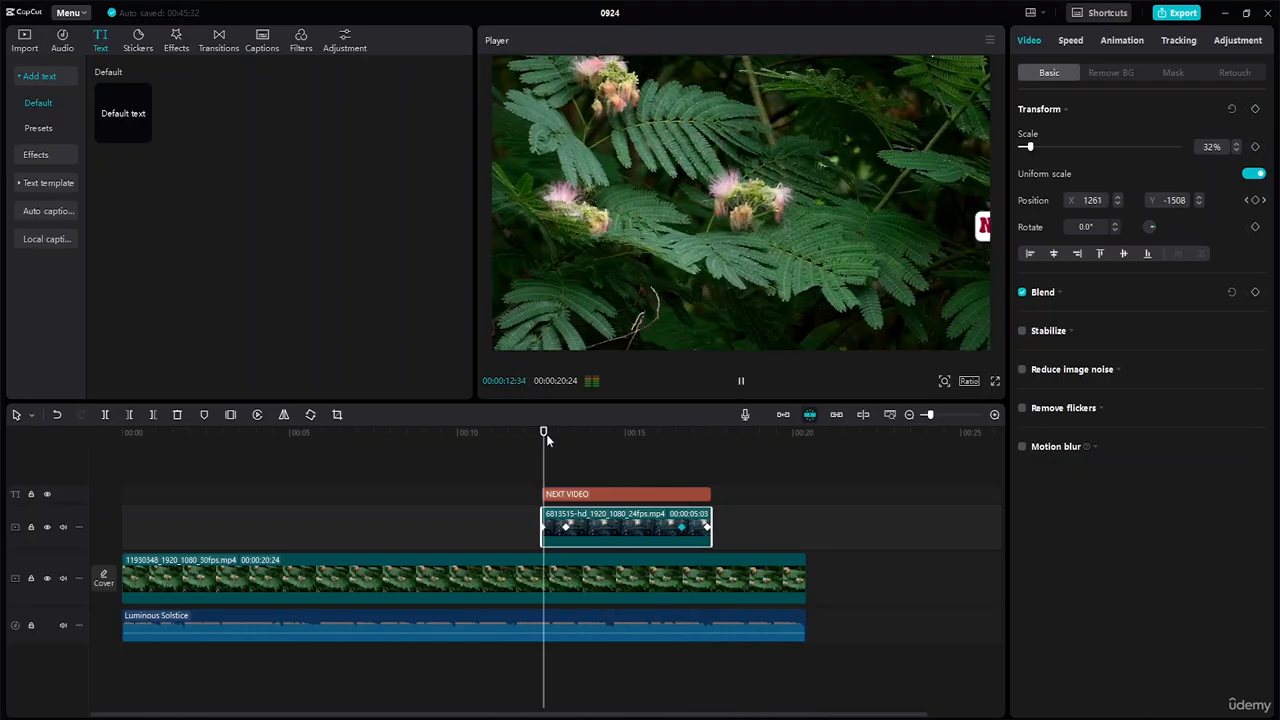
key("space")
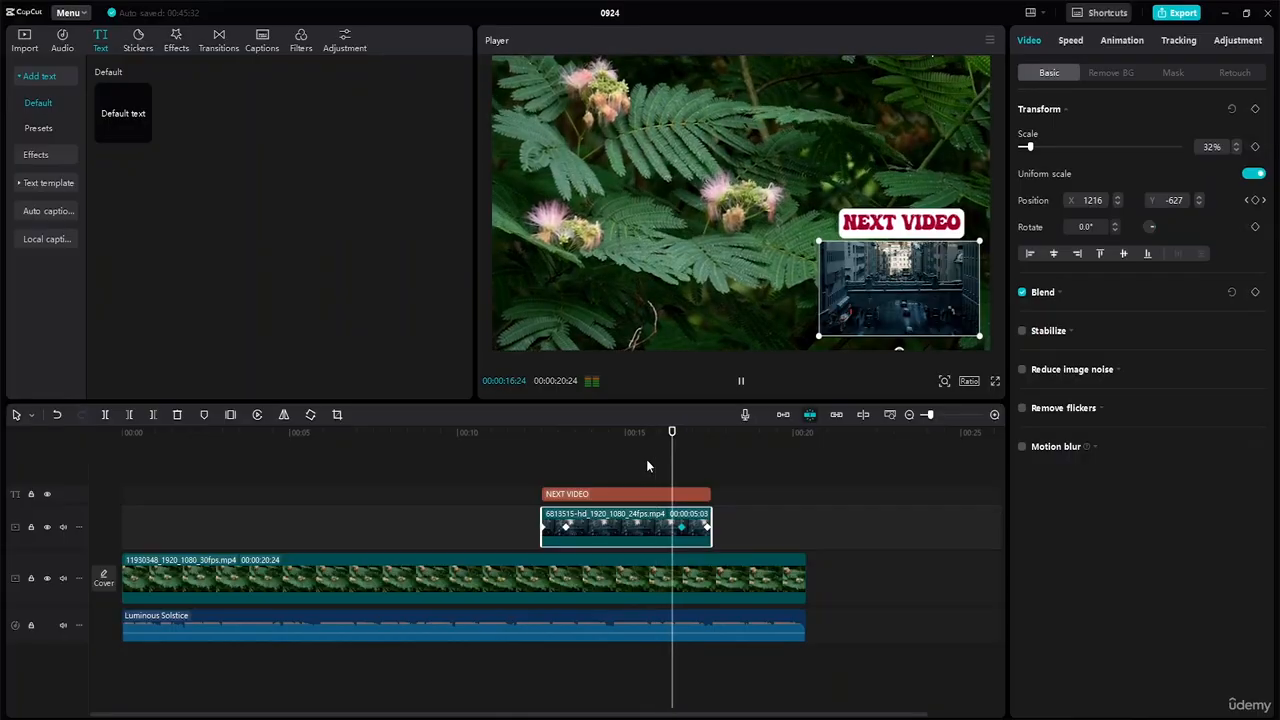
key("space")
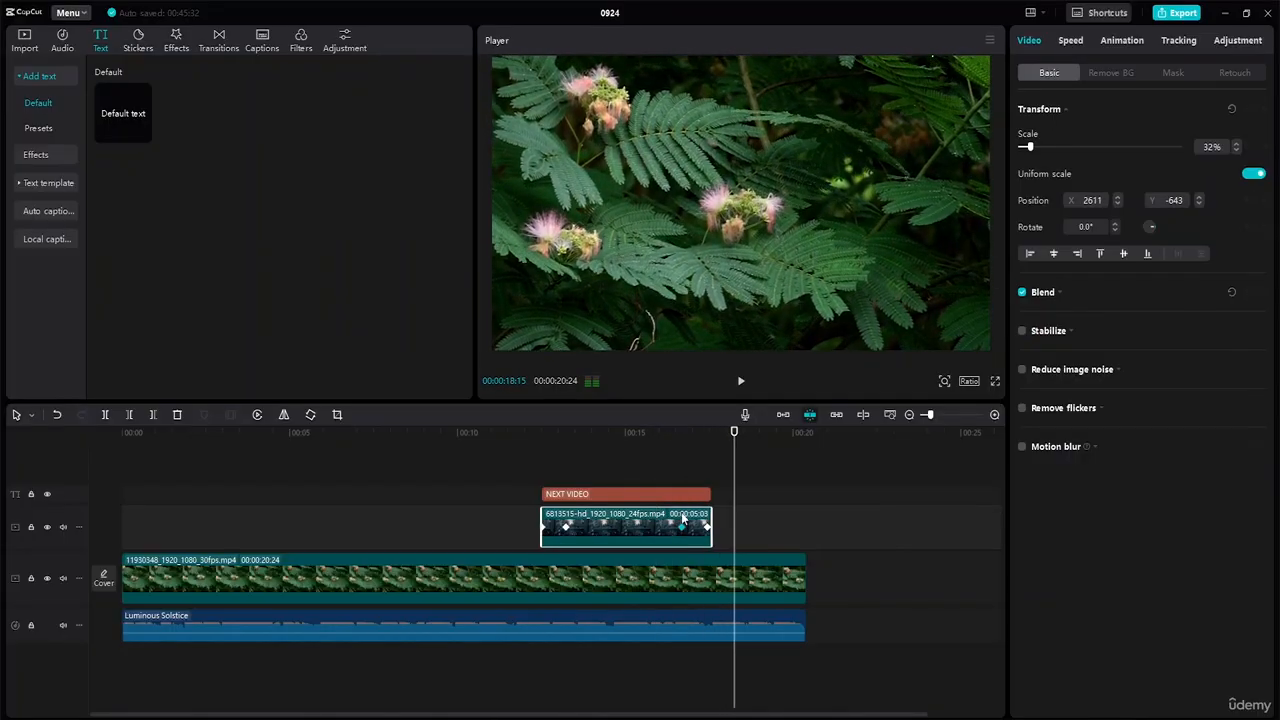
Step: Move the overlay clip's second-to-last keyframe further back to about 00:00:16:23 and replay its exit
left_click(681, 527)
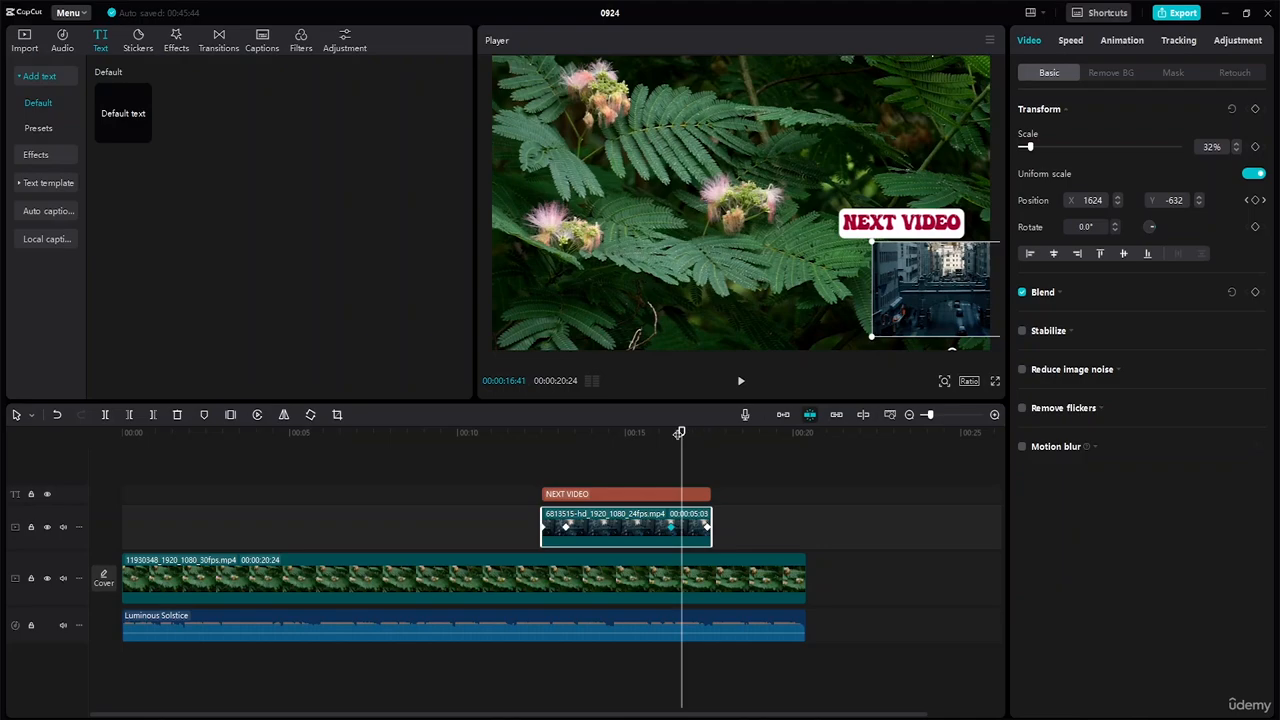
left_click_drag(681, 432, 656, 433)
key("space")
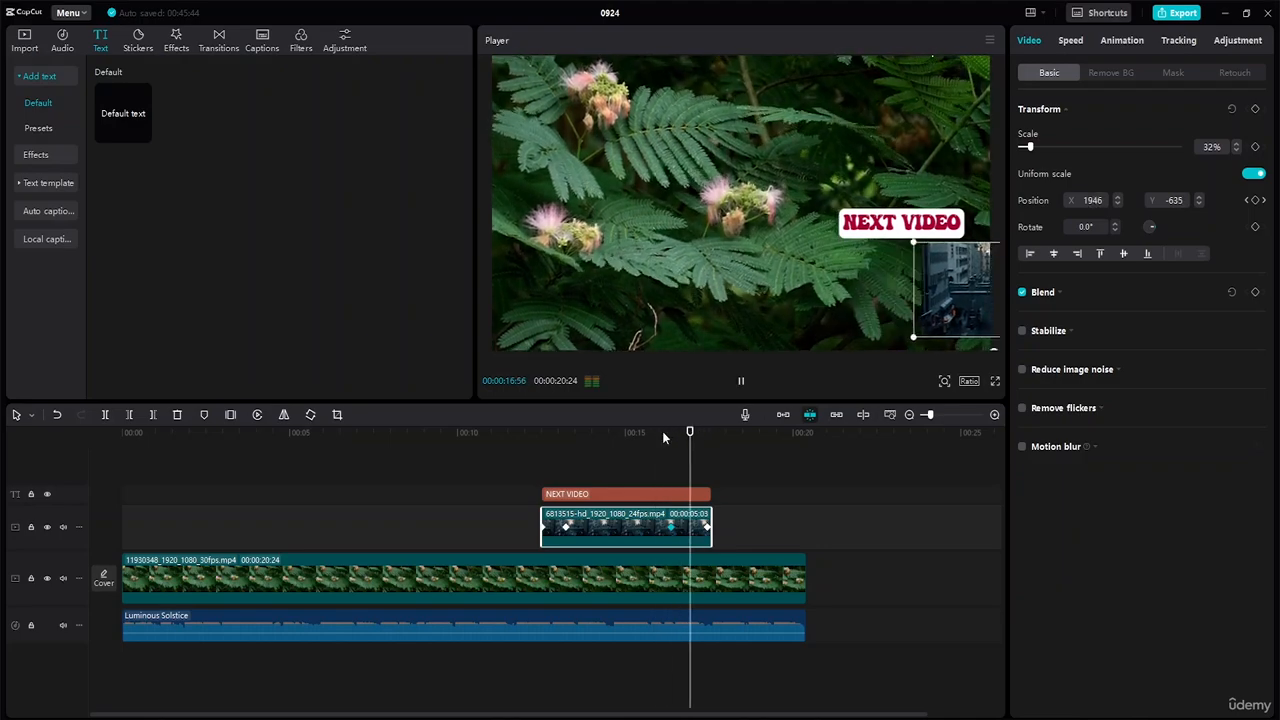
key("space")
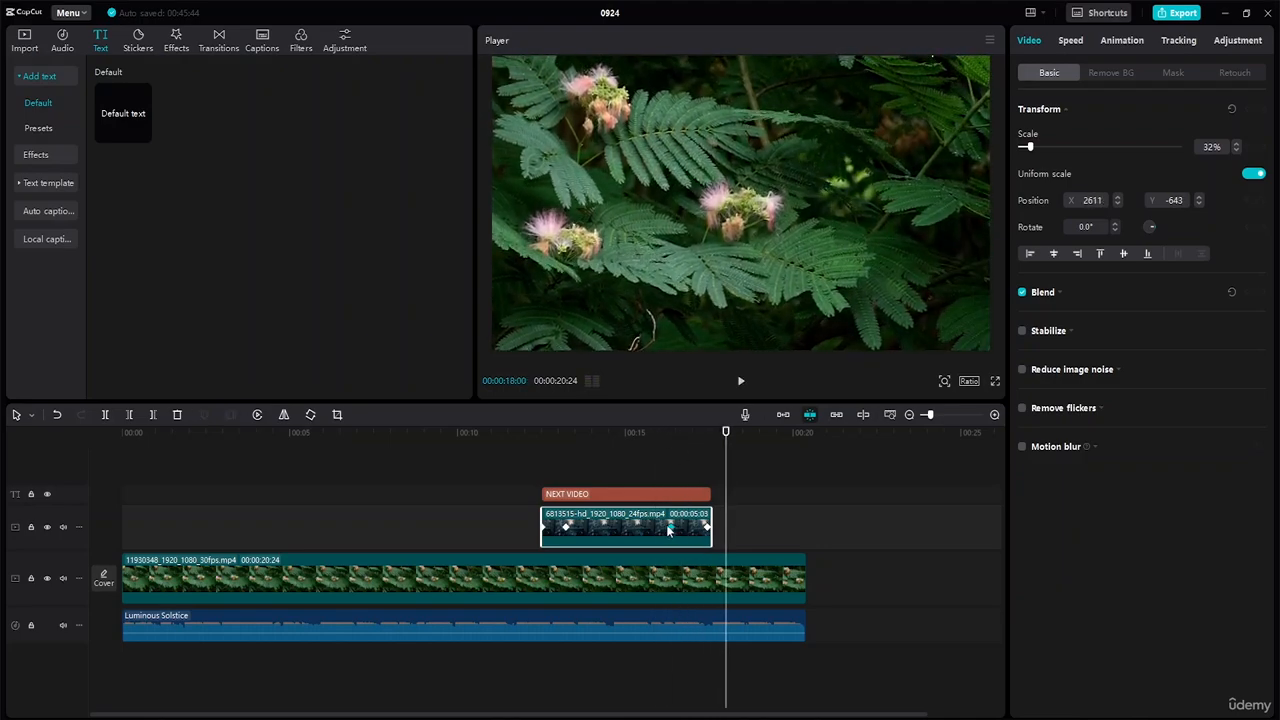
Step: Try the overlay clip's second-to-last keyframe at about 00:00:15:46 and replay the exit motion
left_click(670, 527)
key("space")
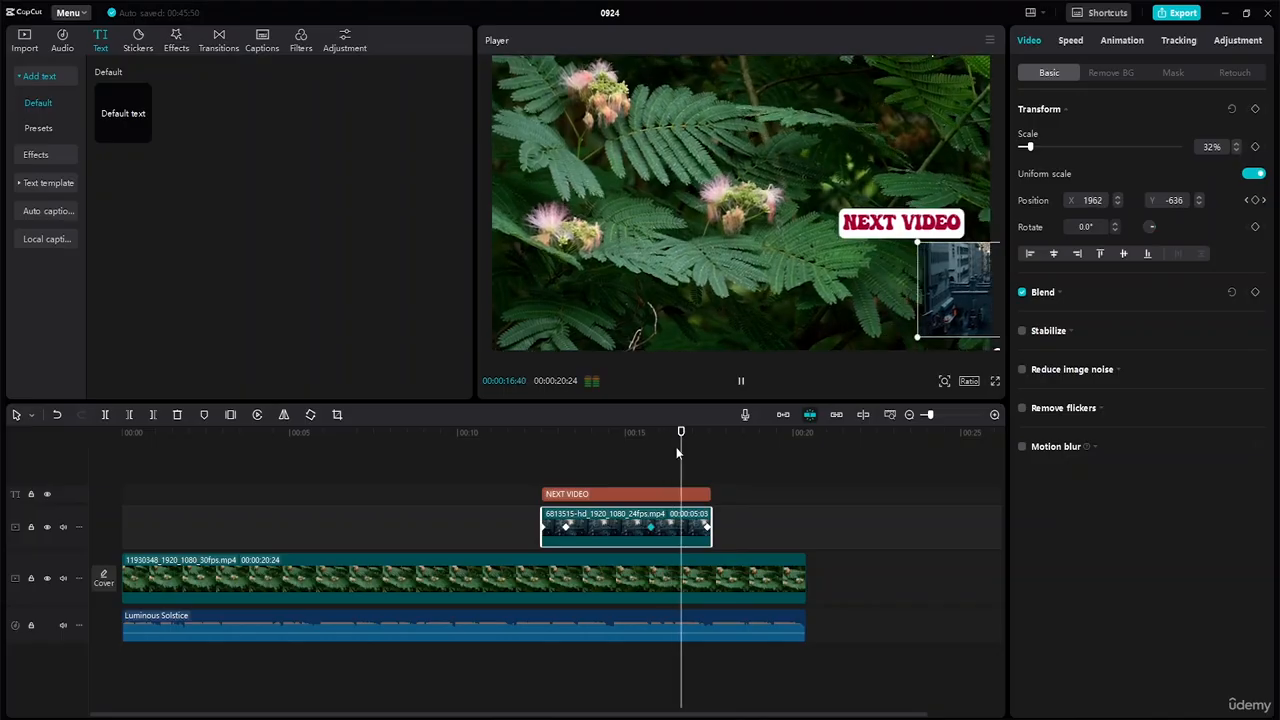
left_click_drag(675, 440, 629, 442)
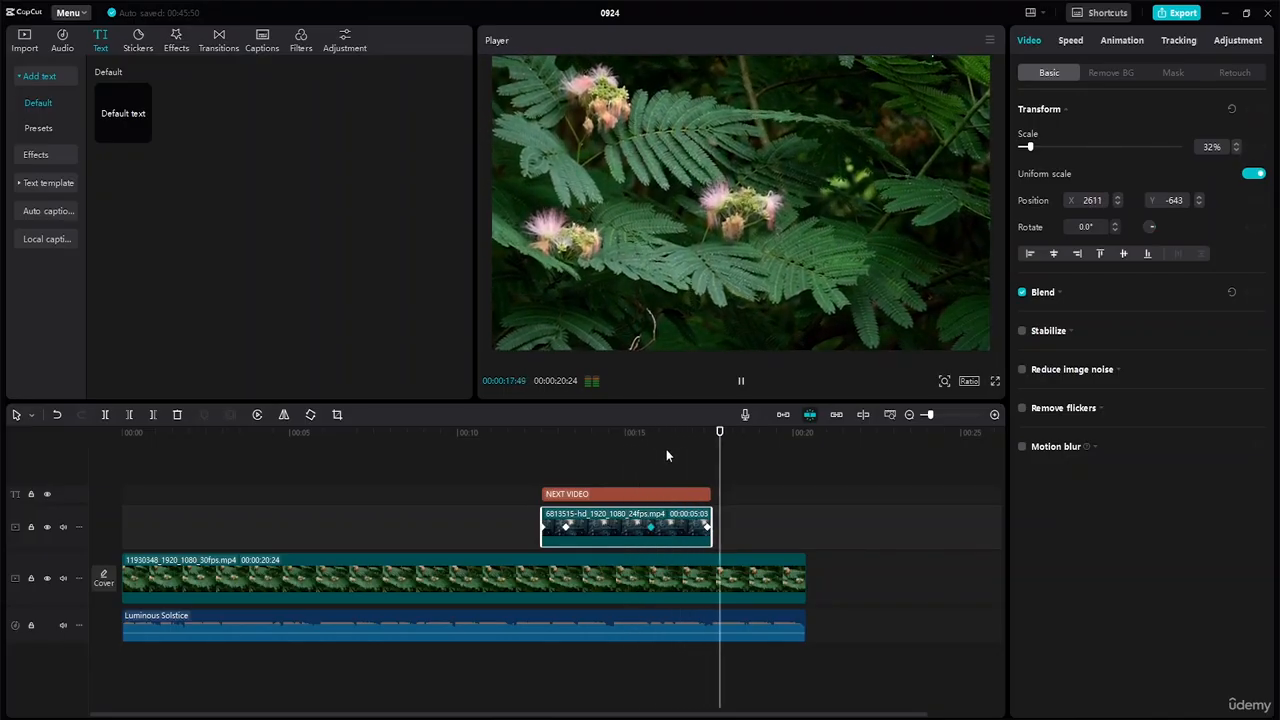
key("space")
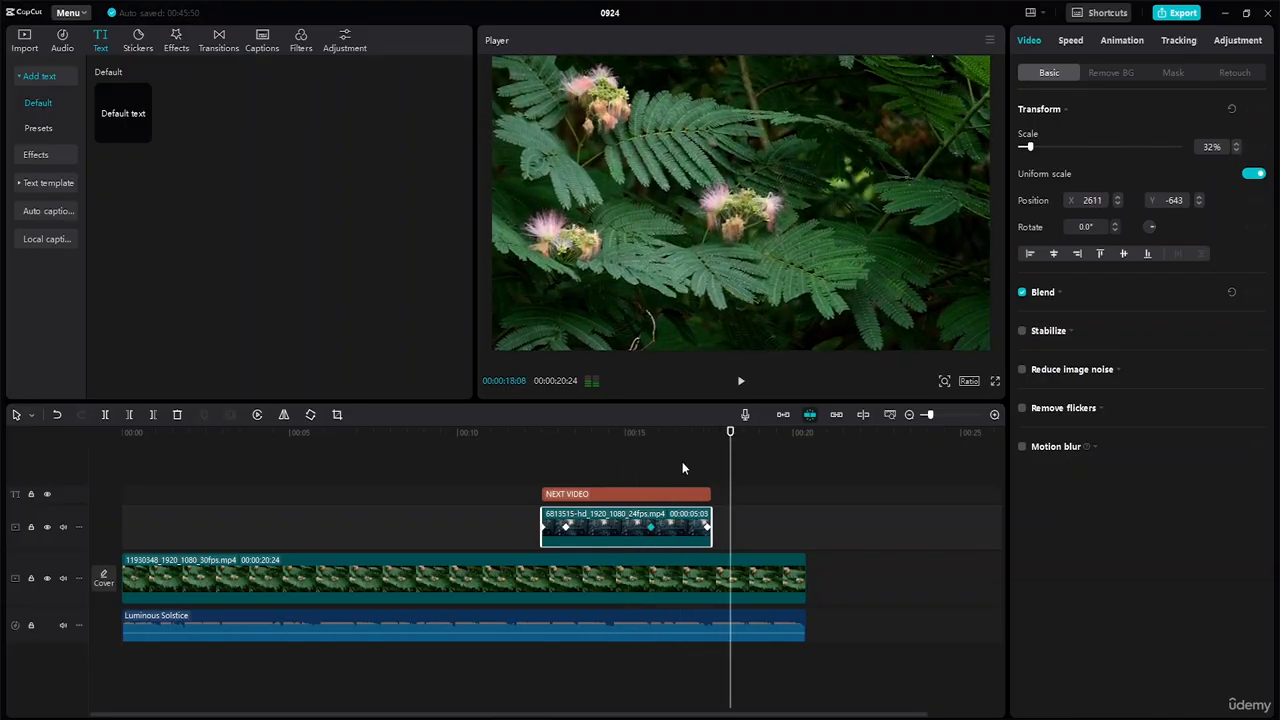
Step: Place the overlay clip's second-to-last keyframe at about the 16-second mark and play the video from the start past the overlay's exit
left_click(652, 532)
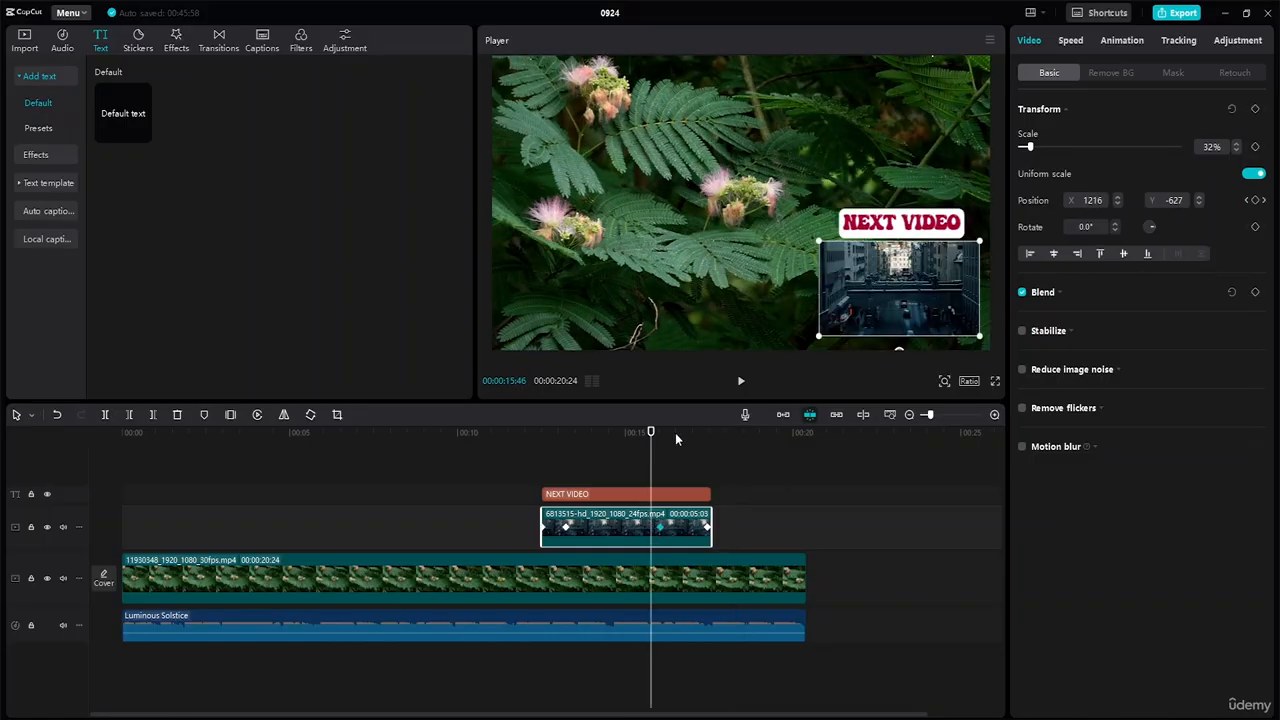
left_click(806, 434)
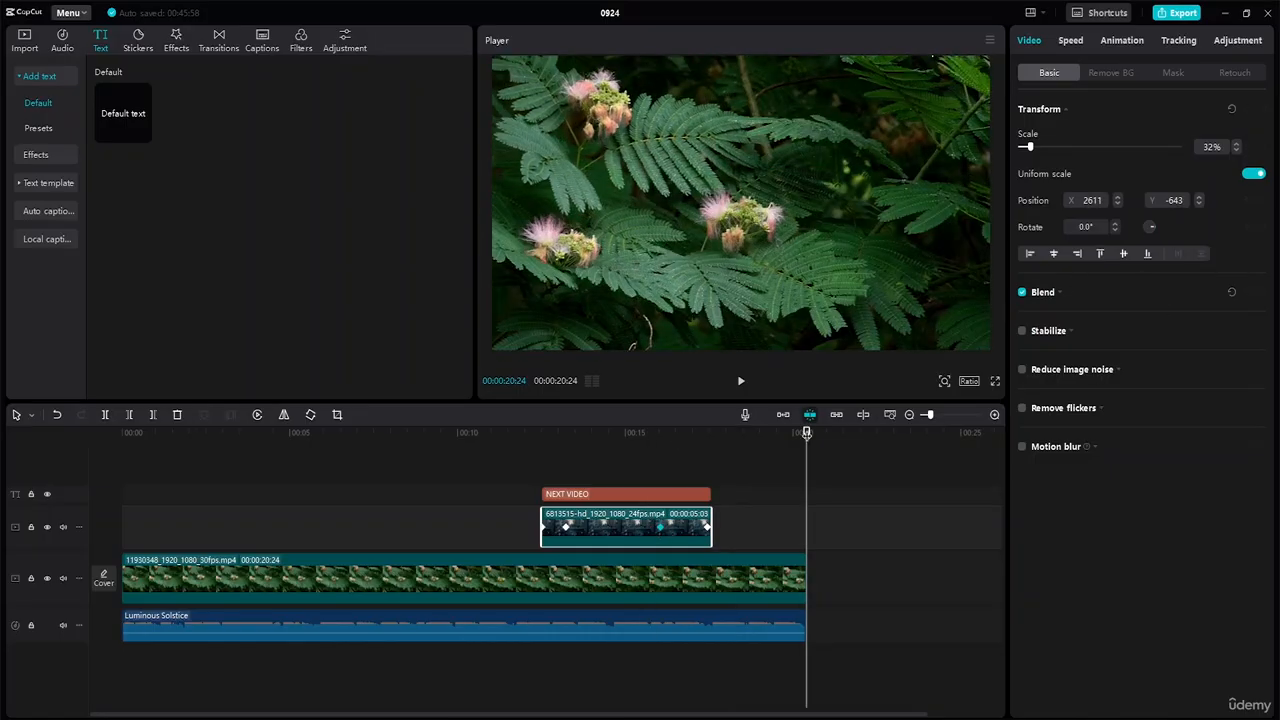
left_click_drag(806, 433, 100, 414)
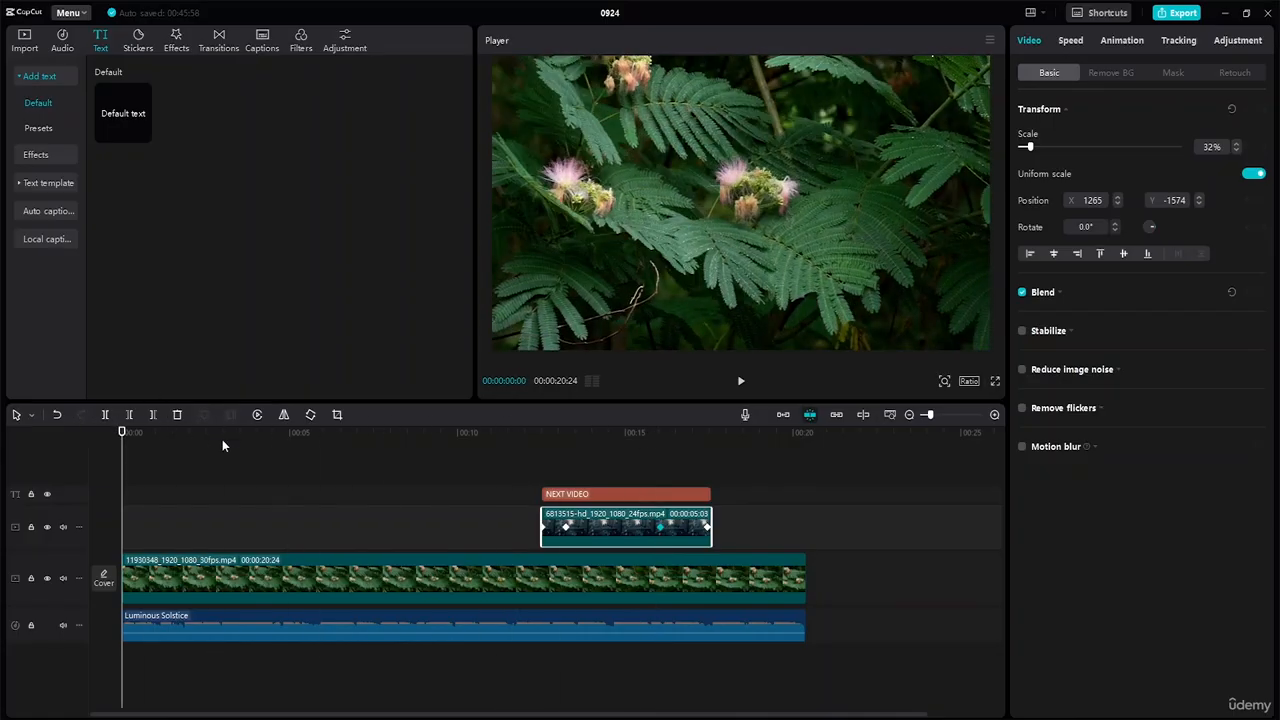
key("space")
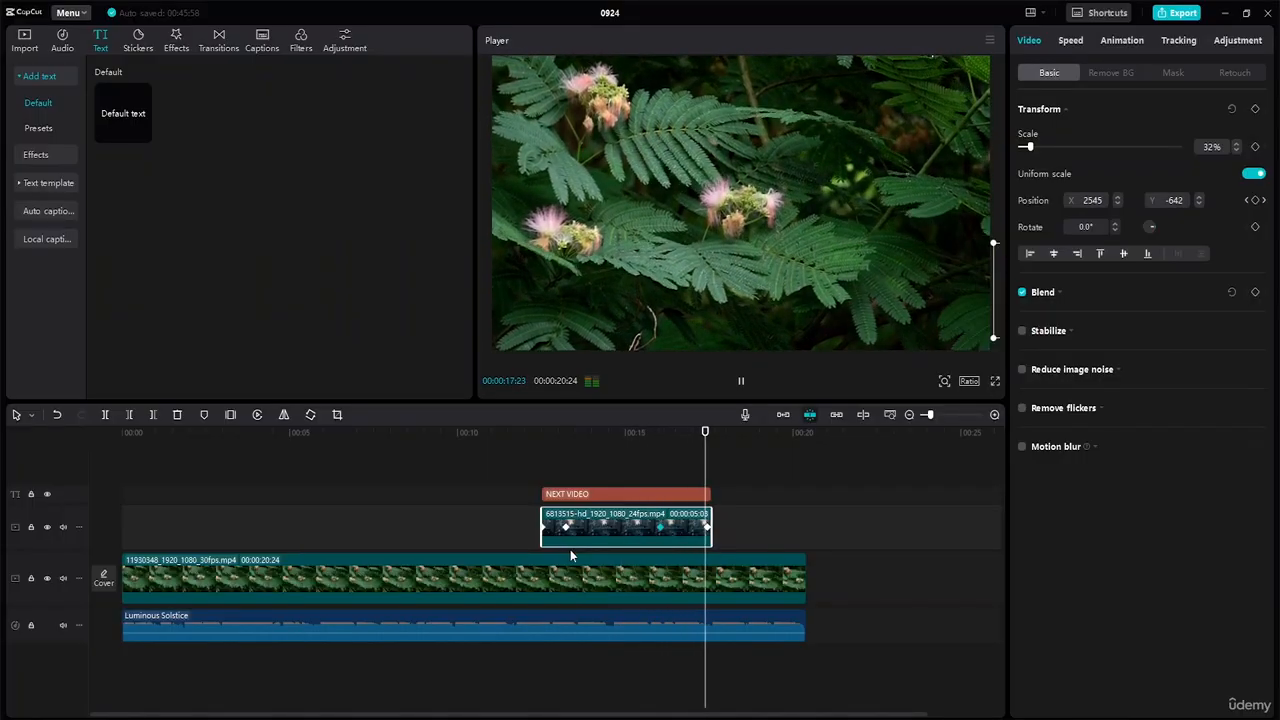
key("space")
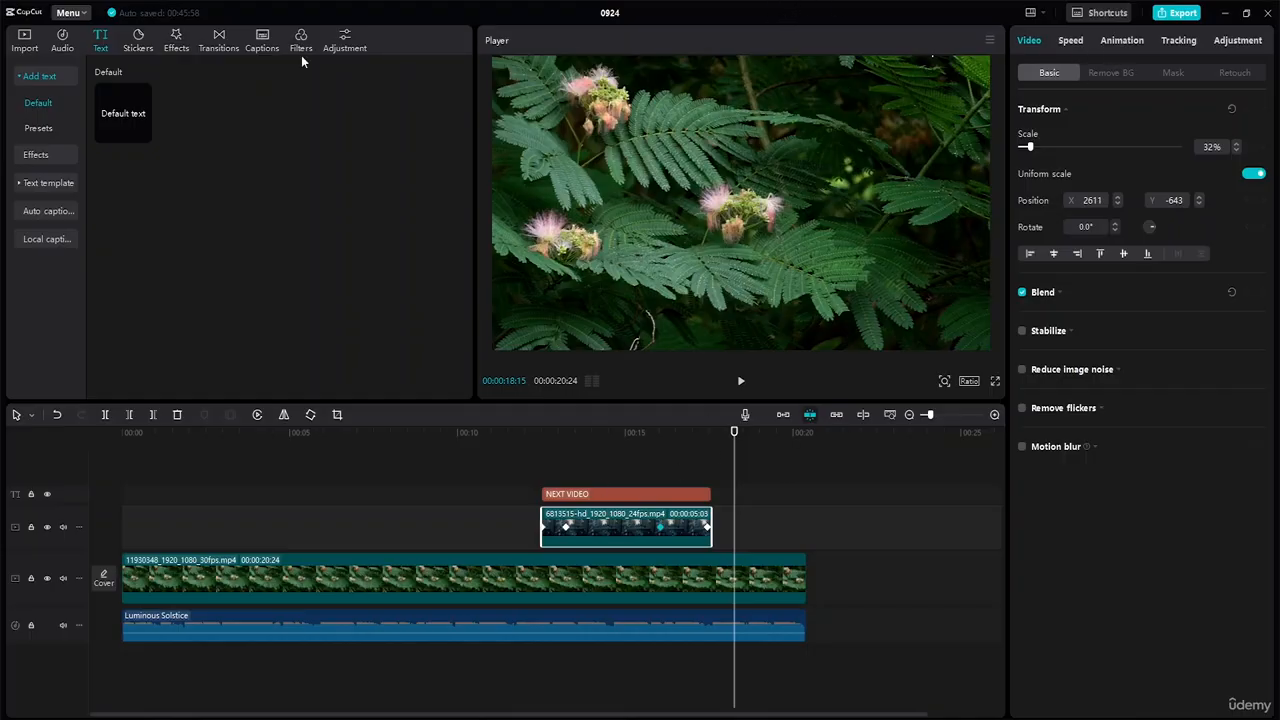
Step: Set up an export named Pop up Effect, saved to the Advance Capcut Tutorial Resource File folder on the Desktop
left_click(1169, 13)
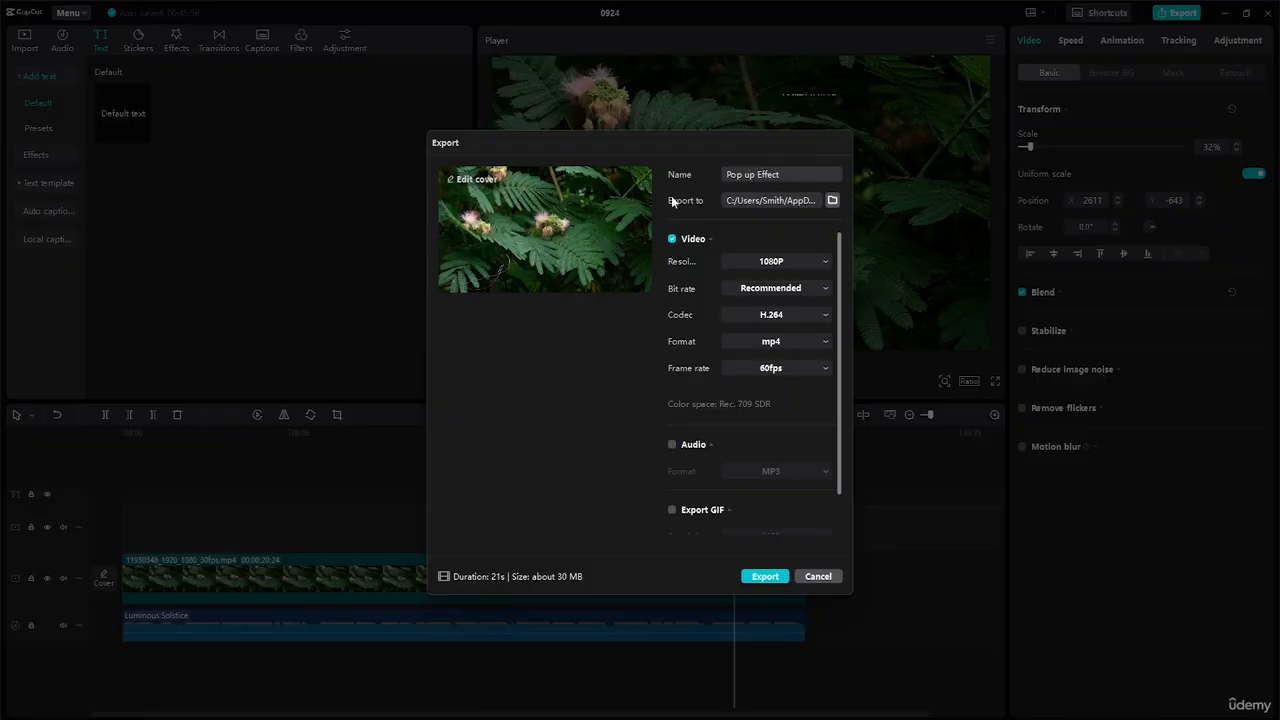
left_click(831, 201)
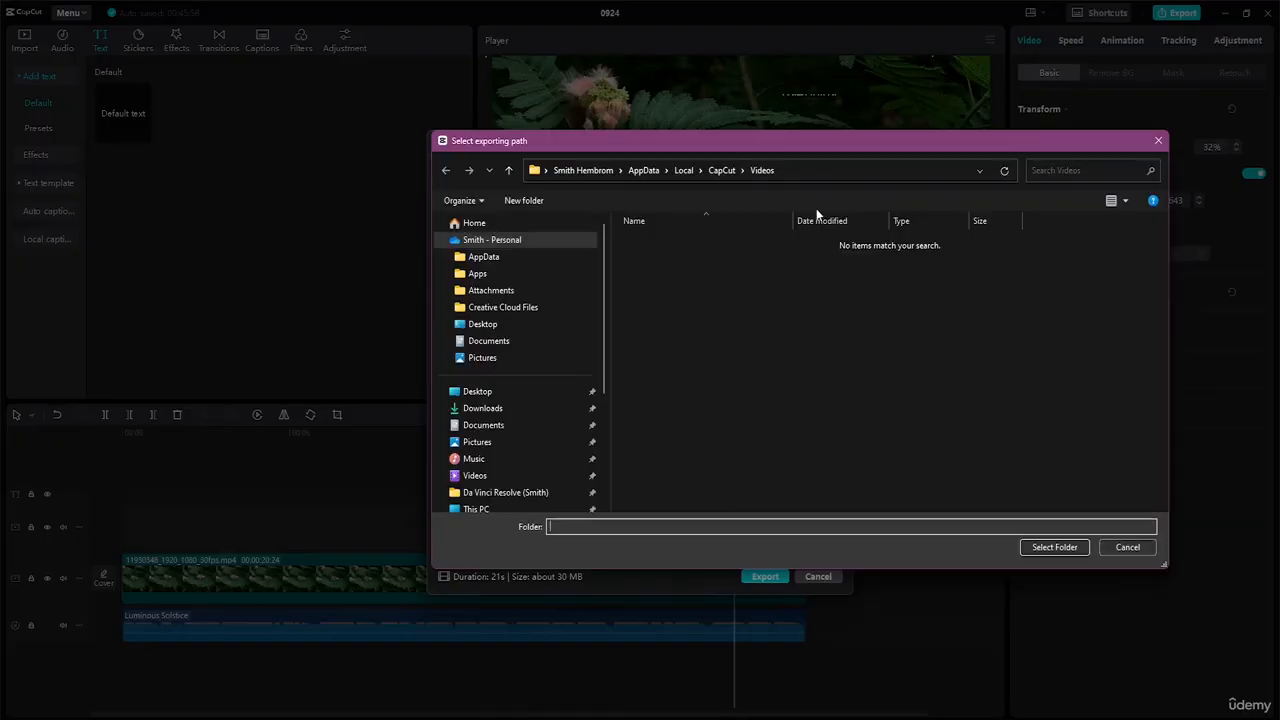
left_click(502, 392)
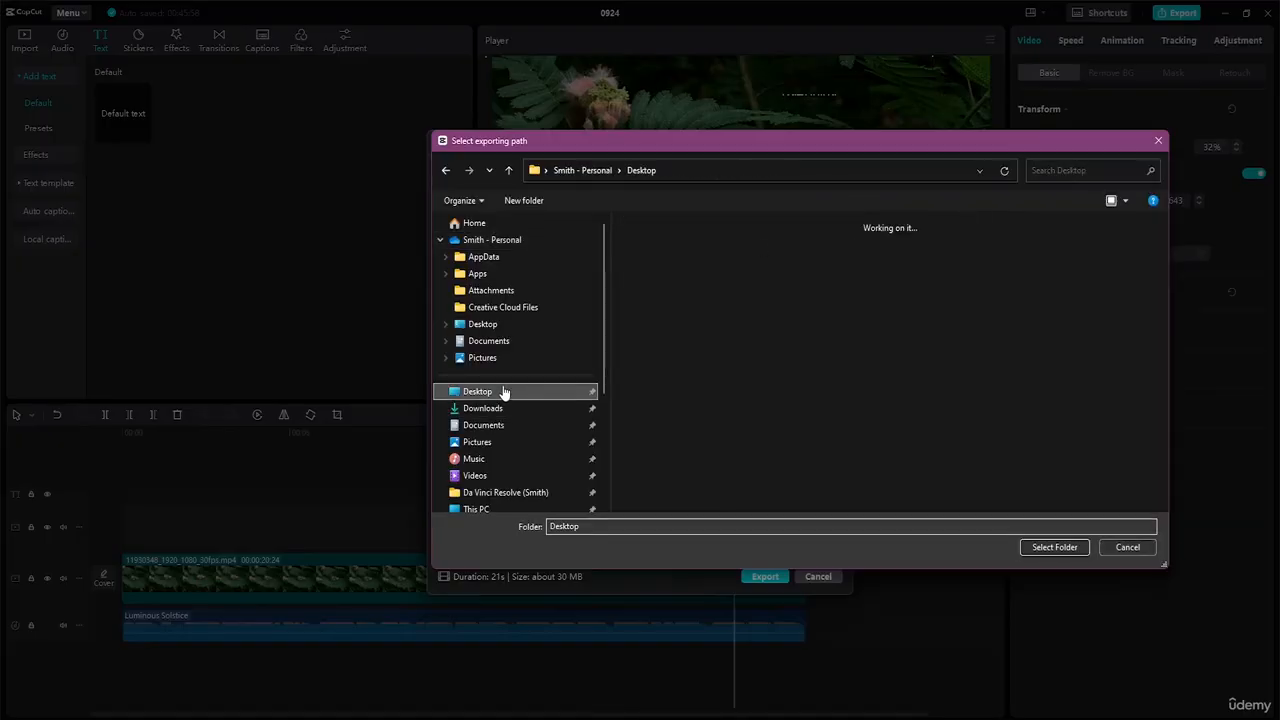
double_click(742, 275)
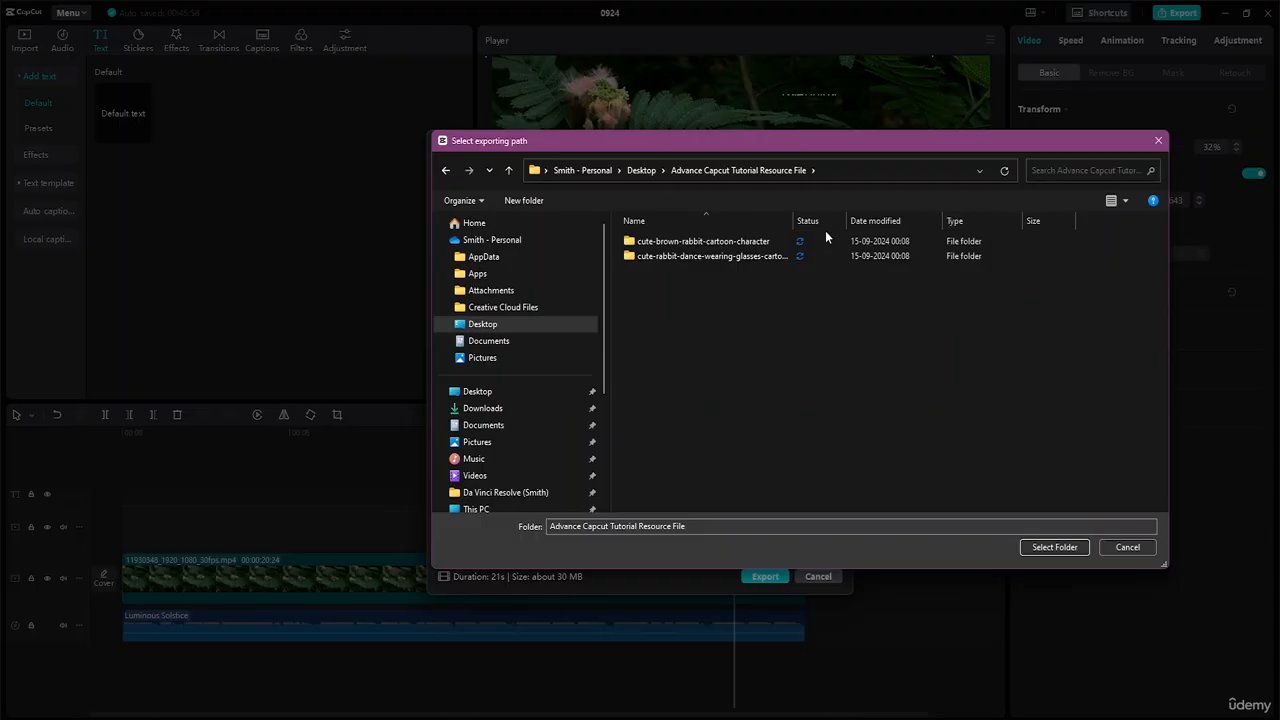
left_click(1126, 201)
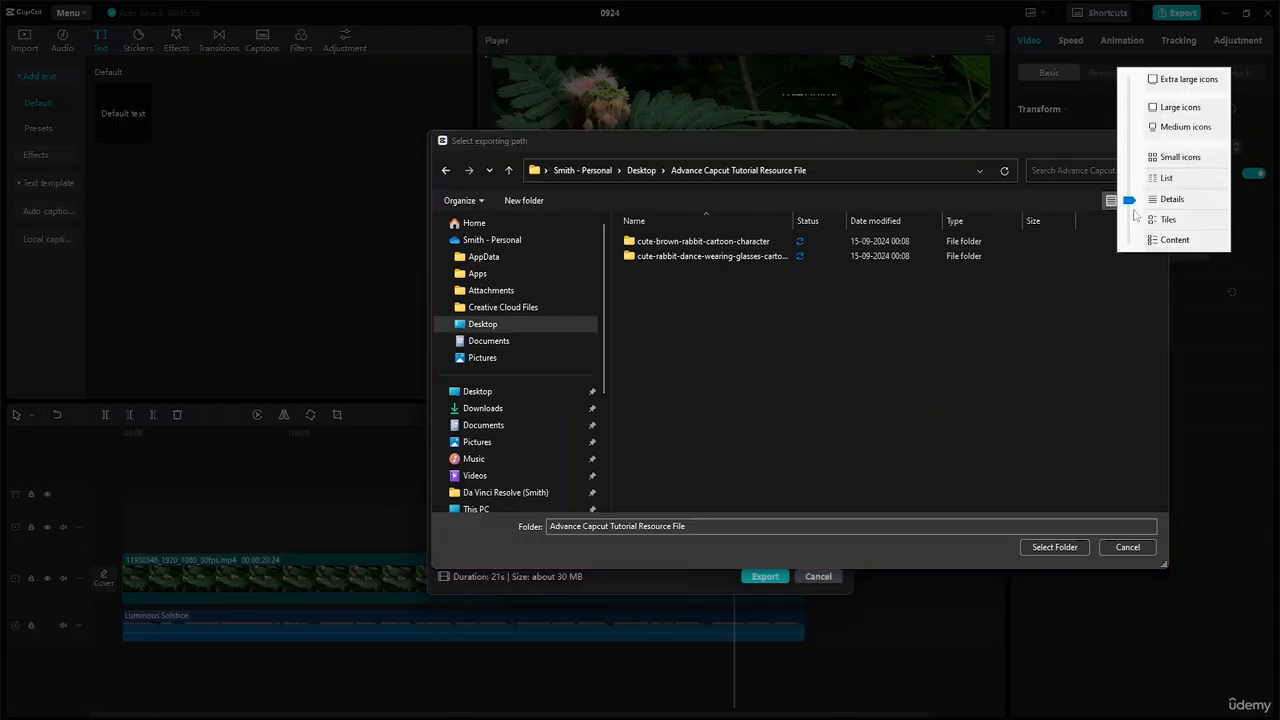
left_click(1178, 113)
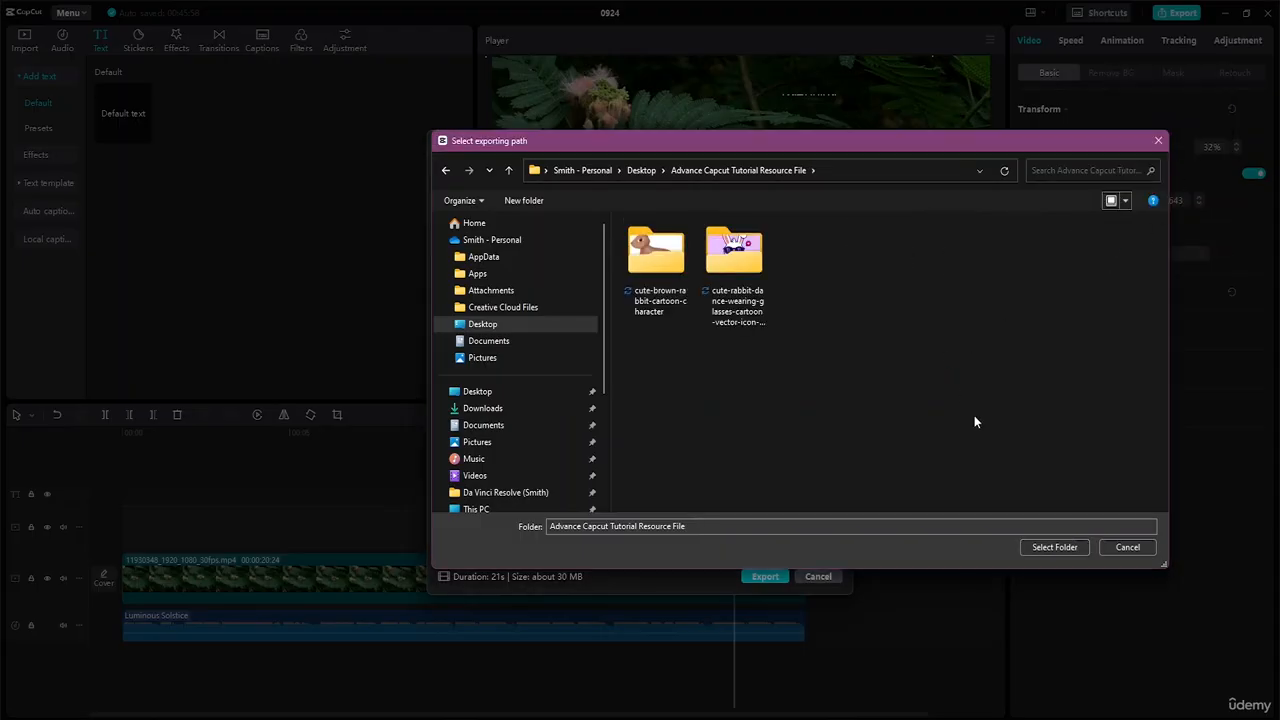
left_click(1064, 545)
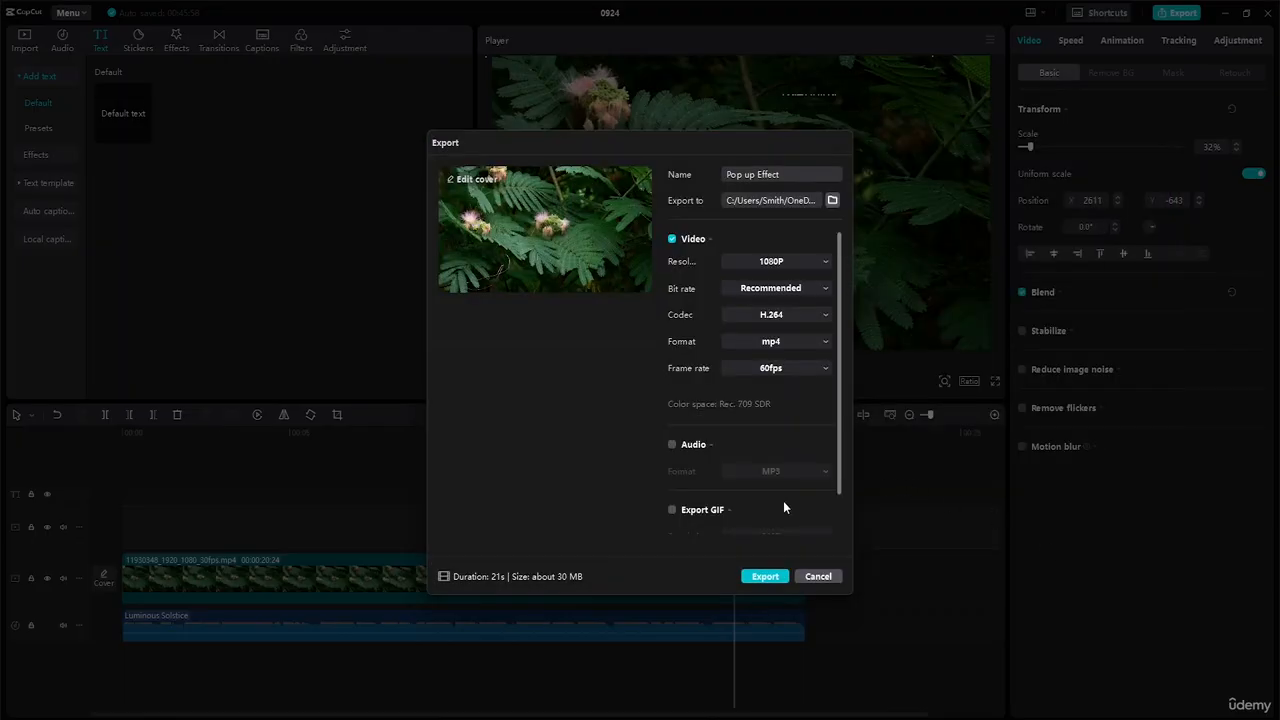
Step: Include a separate audio file in the export, keeping MP3 as its format
scroll(744, 302, "down", 1)
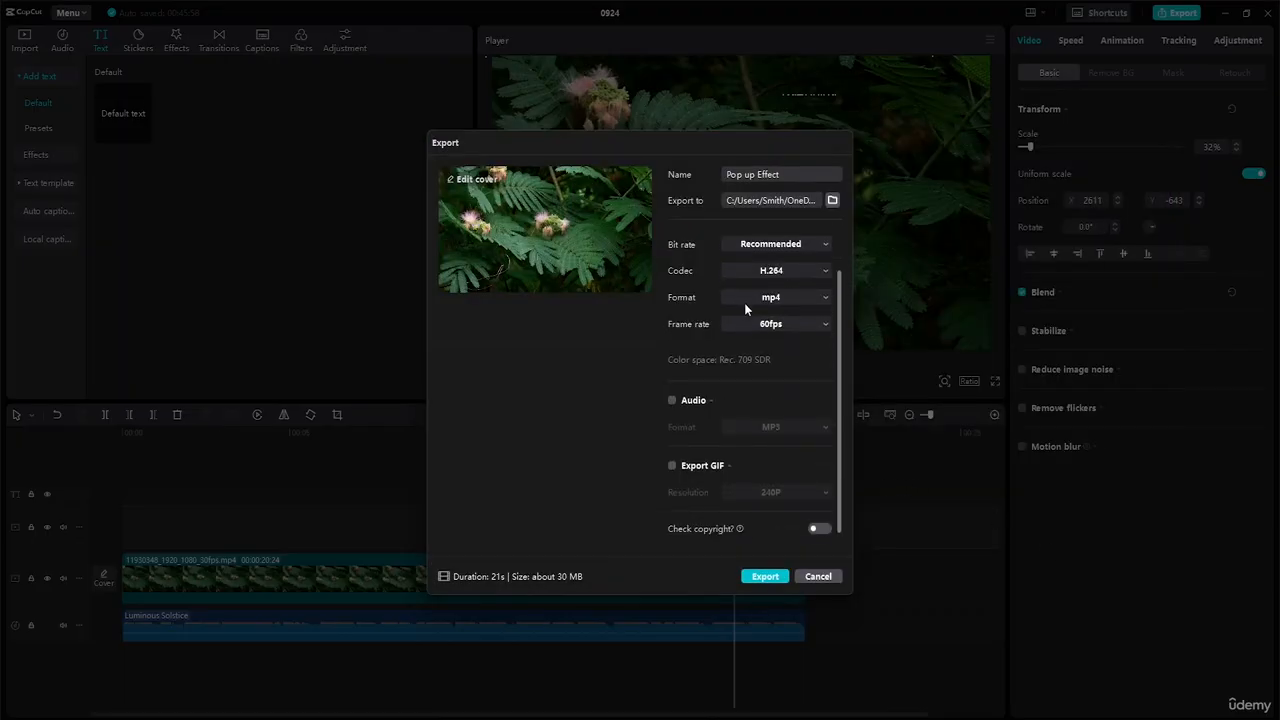
scroll(744, 302, "up", 1)
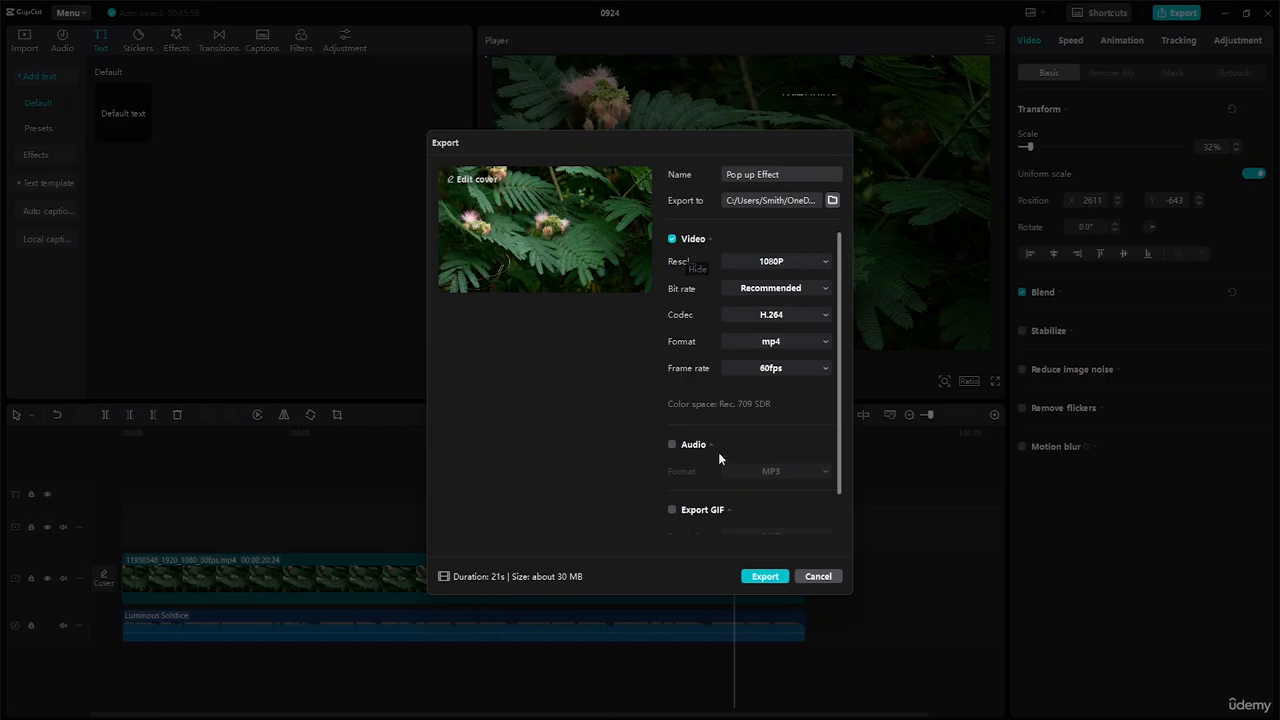
left_click(671, 445)
scroll(710, 430, "down", 1)
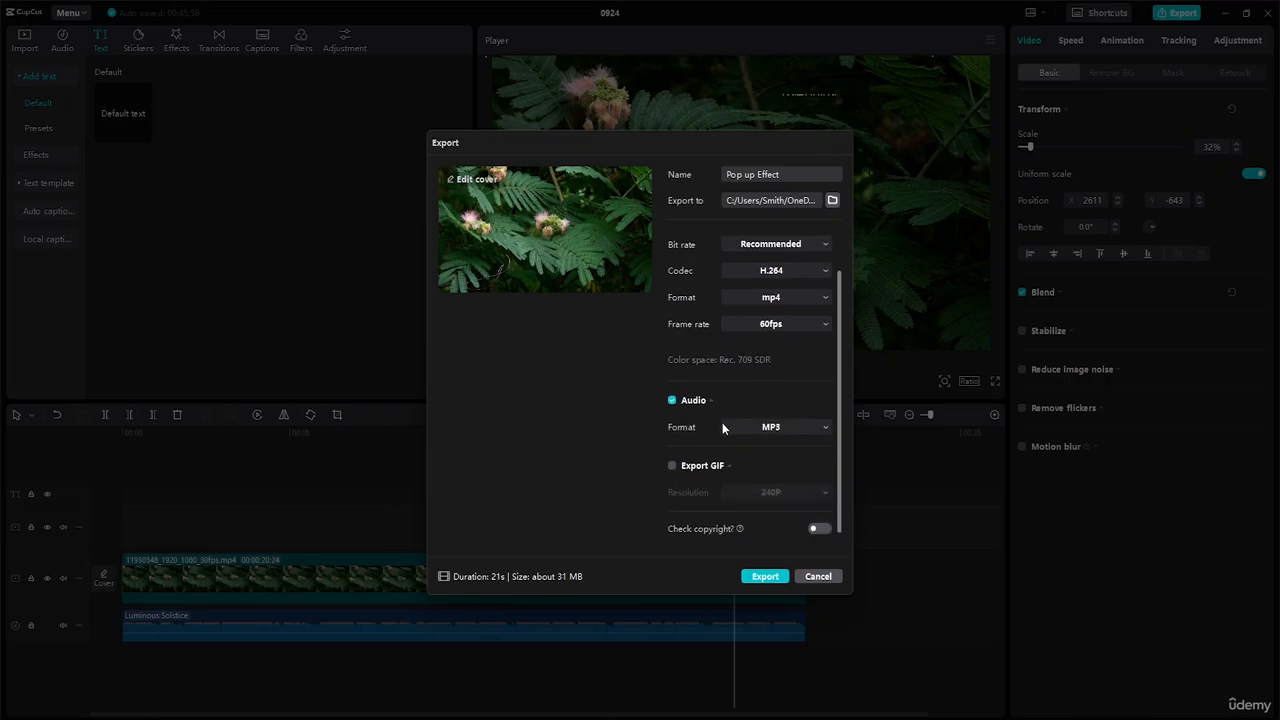
left_click(814, 428)
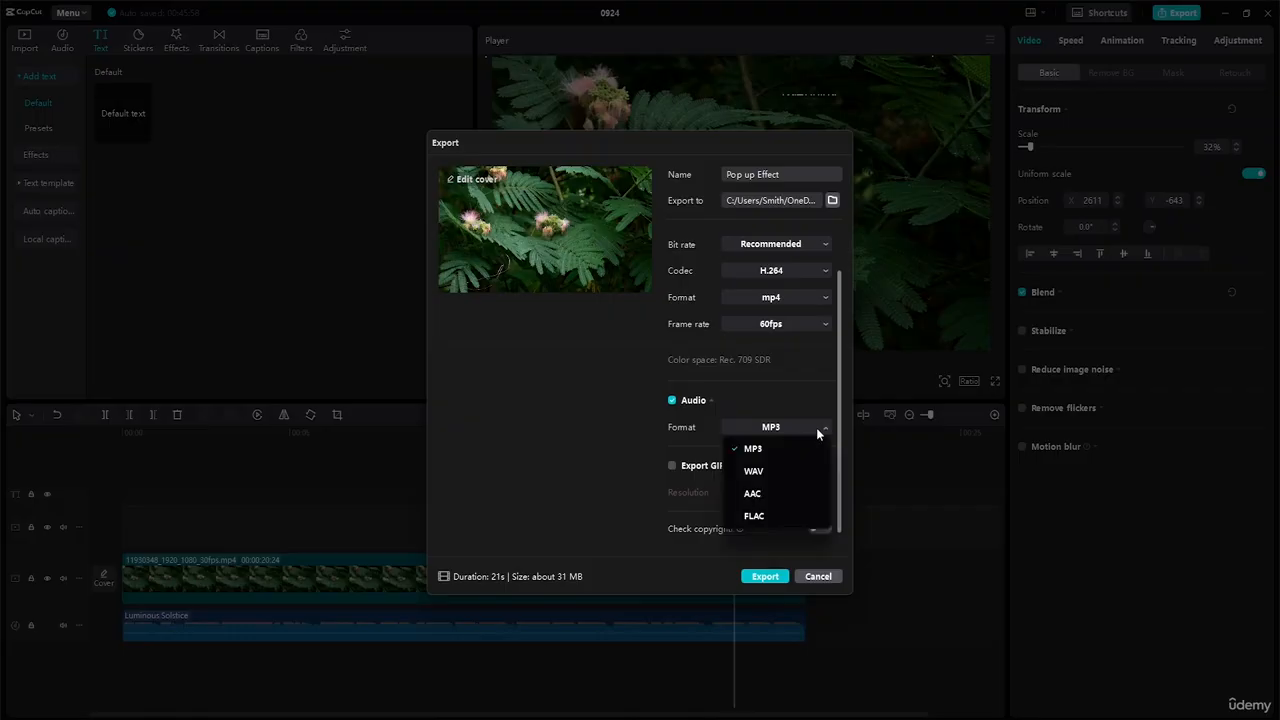
left_click(816, 427)
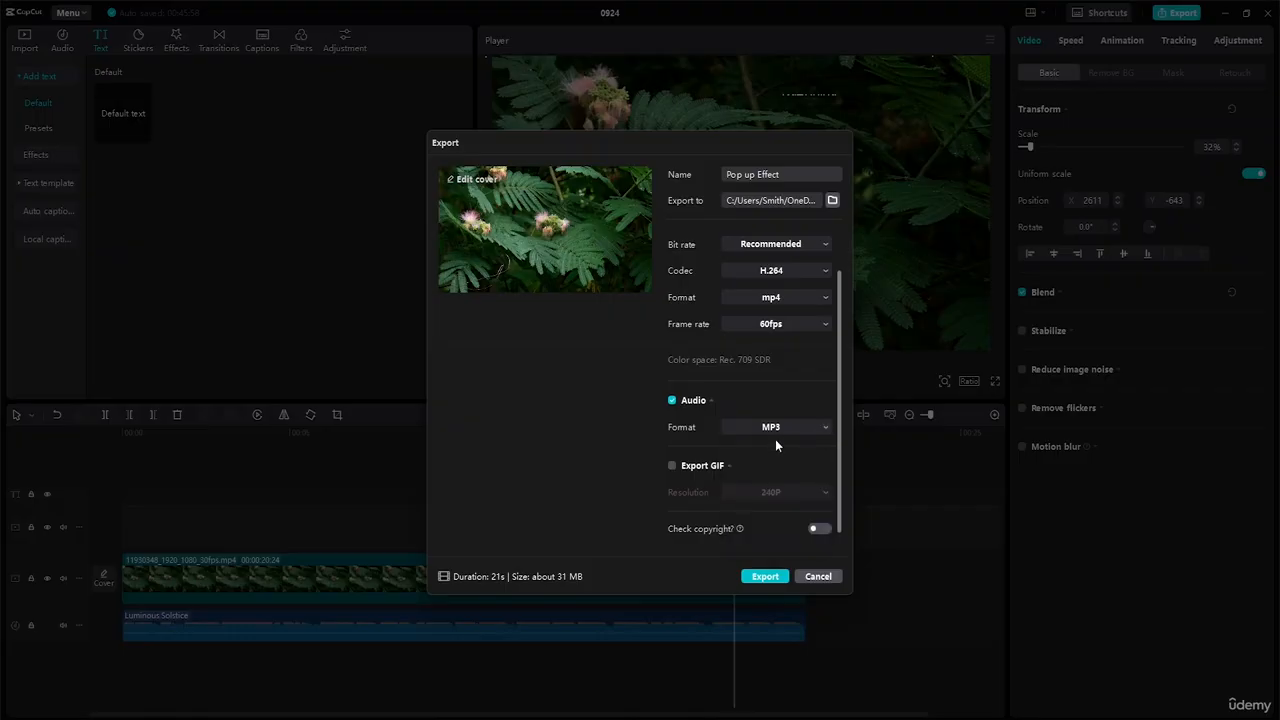
scroll(774, 439, "up", 2)
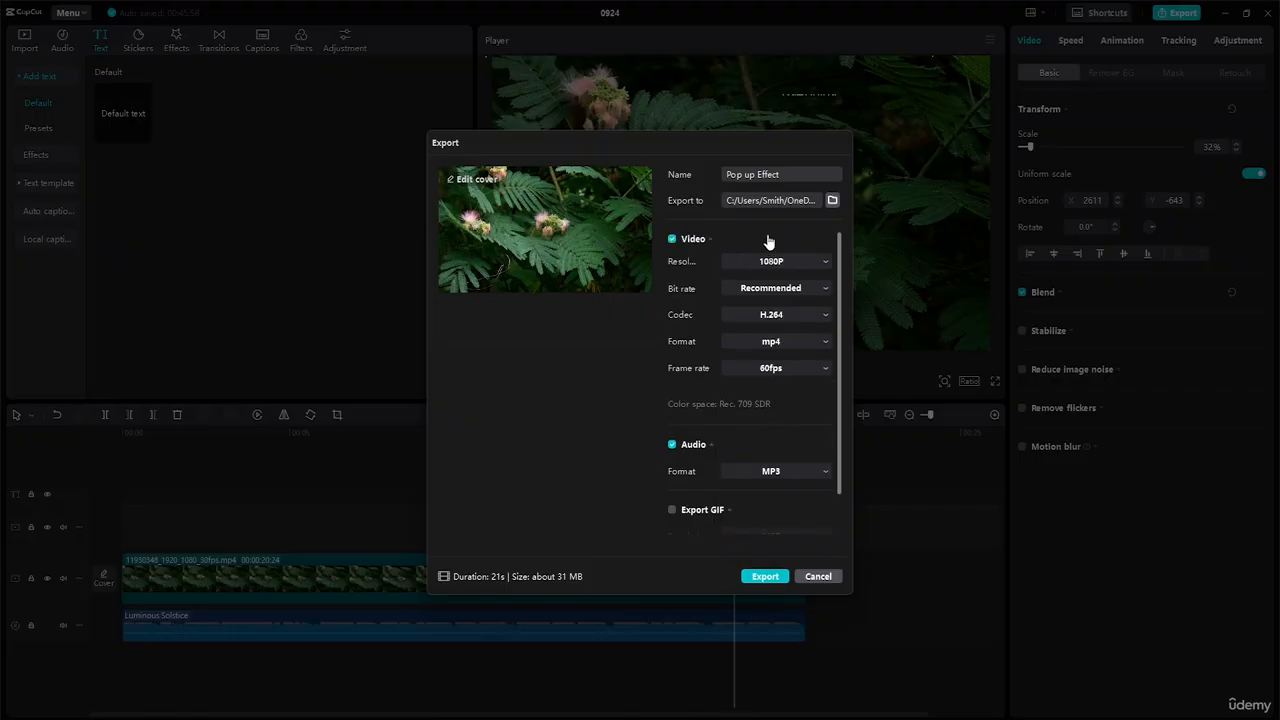
Step: Turn on the copyright check for the export and look over the remaining settings, including the video format choices
scroll(766, 254, "down", 1)
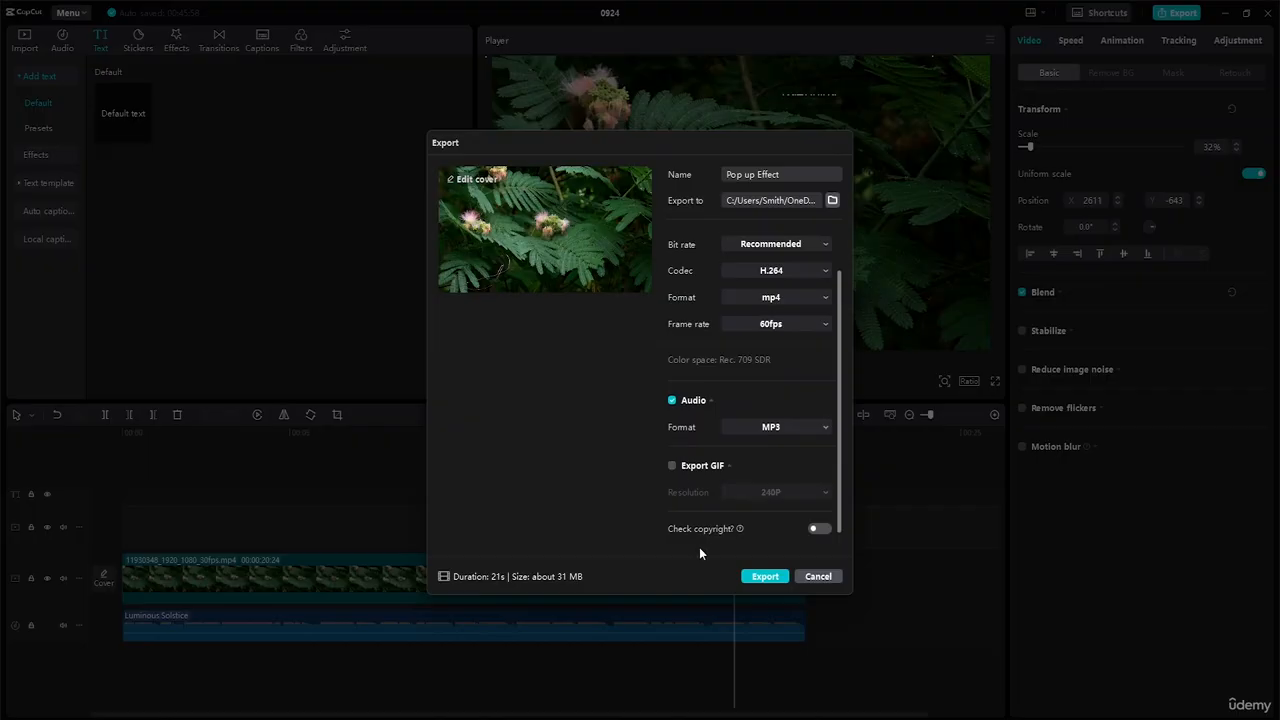
left_click(827, 533)
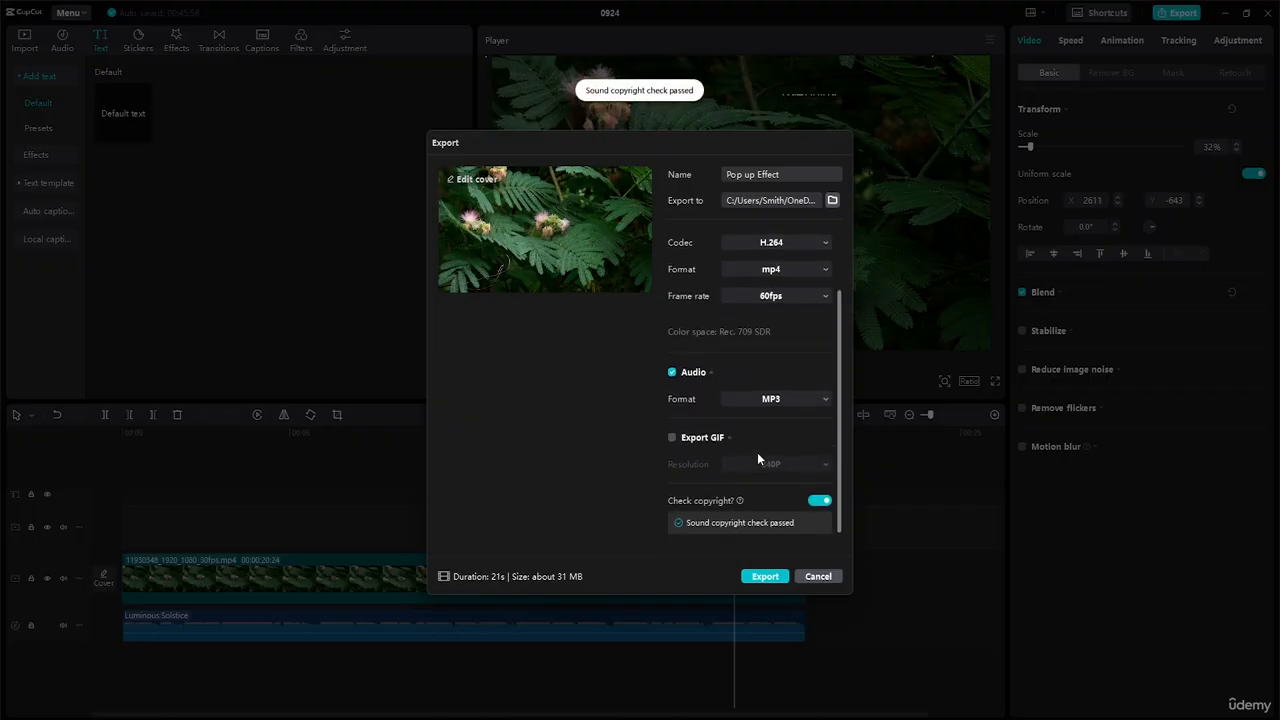
scroll(757, 452, "up", 2)
scroll(757, 452, "down", 2)
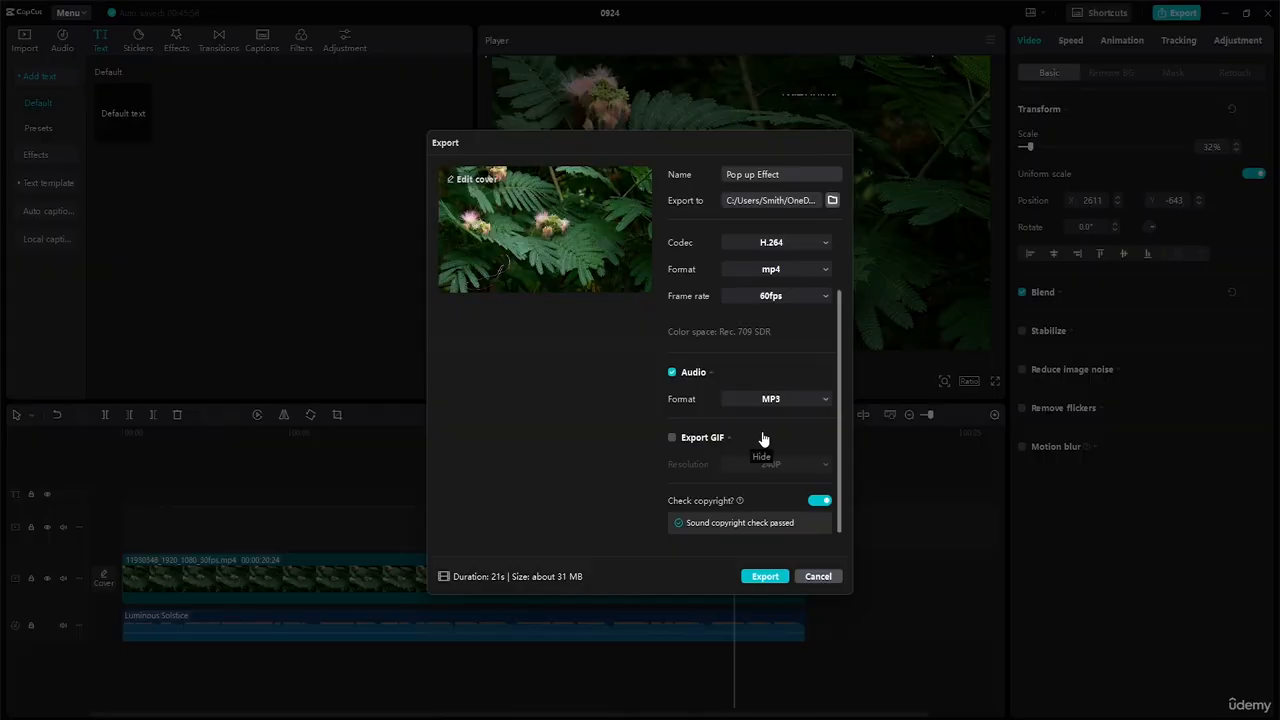
scroll(742, 406, "up", 2)
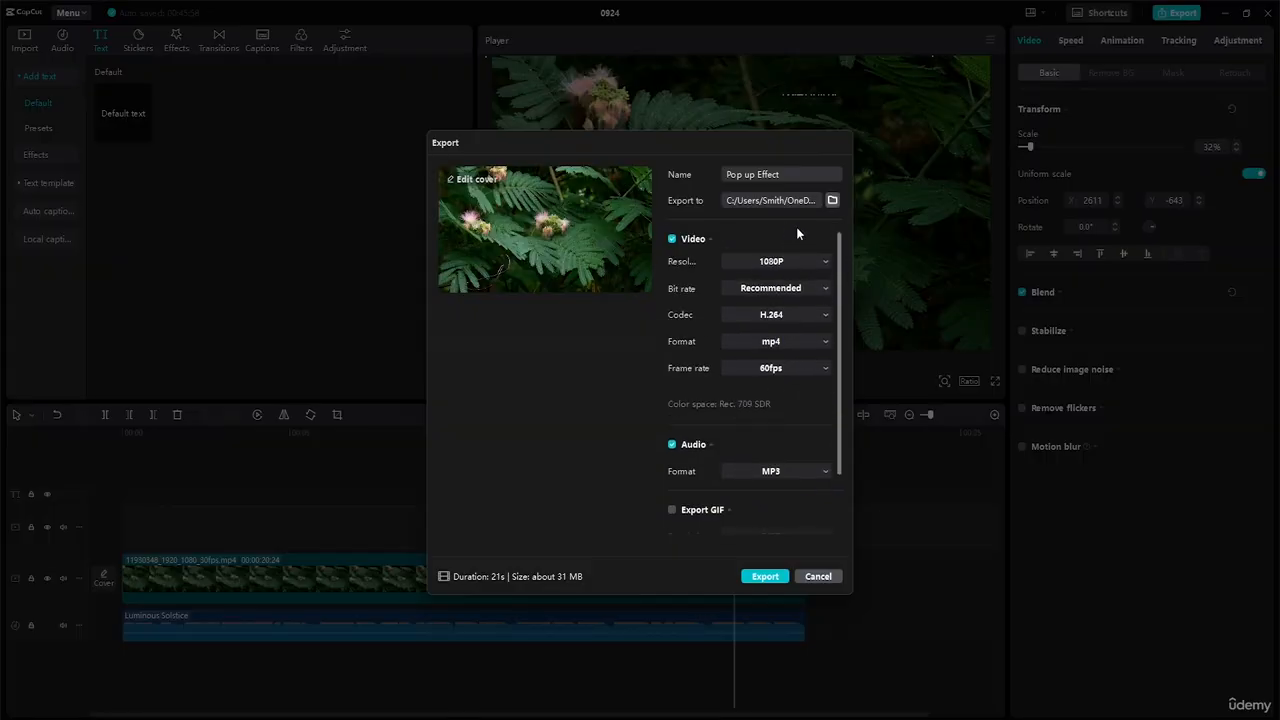
left_click(807, 345)
left_click(810, 344)
left_click(482, 180)
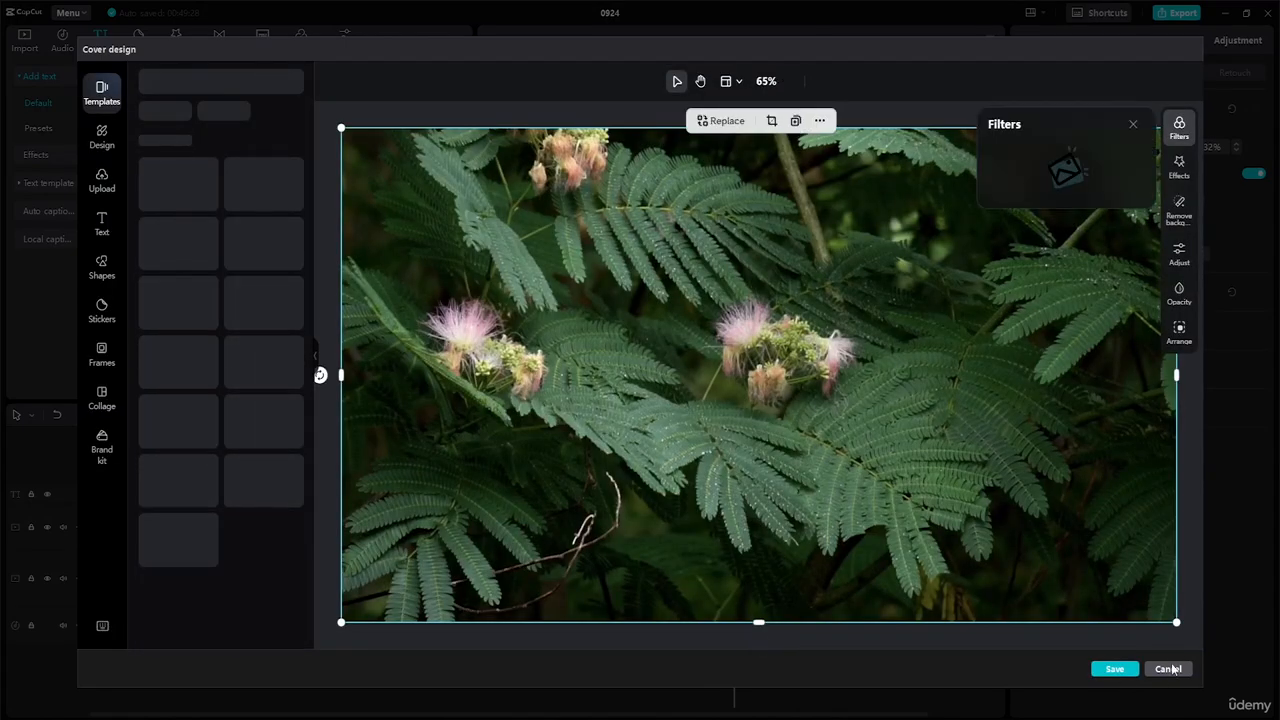
left_click(1168, 669)
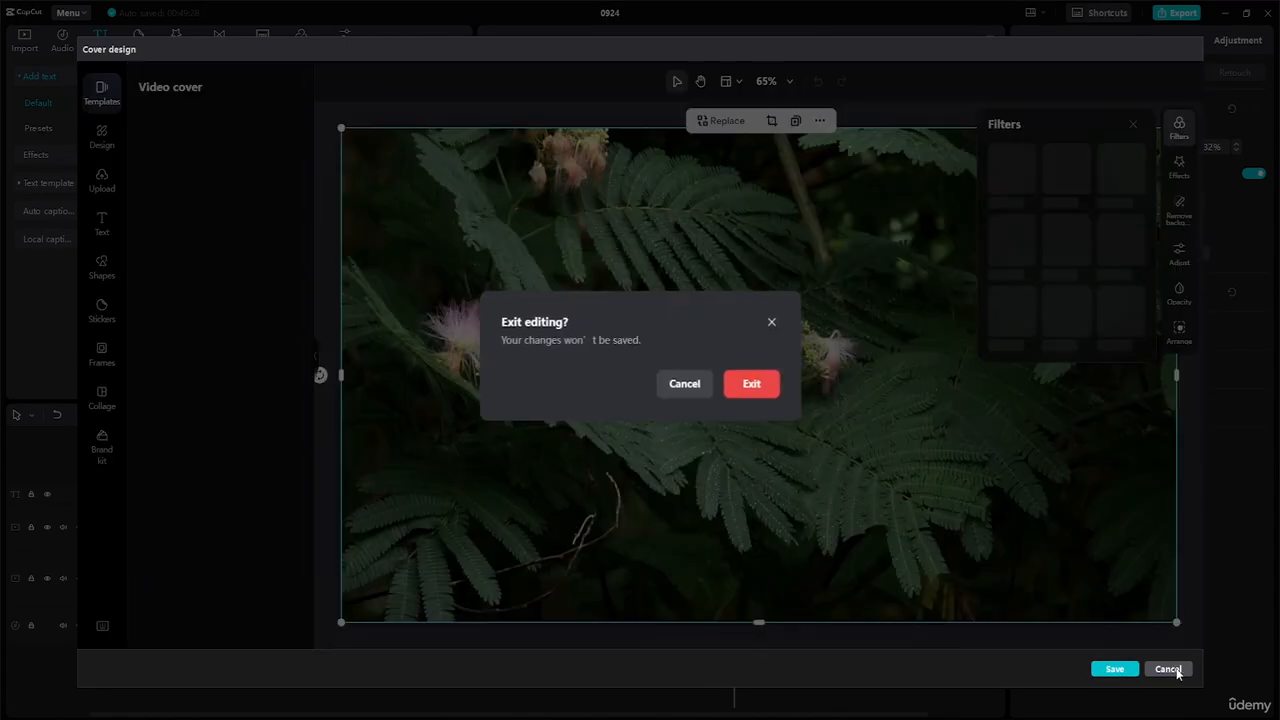
left_click(748, 381)
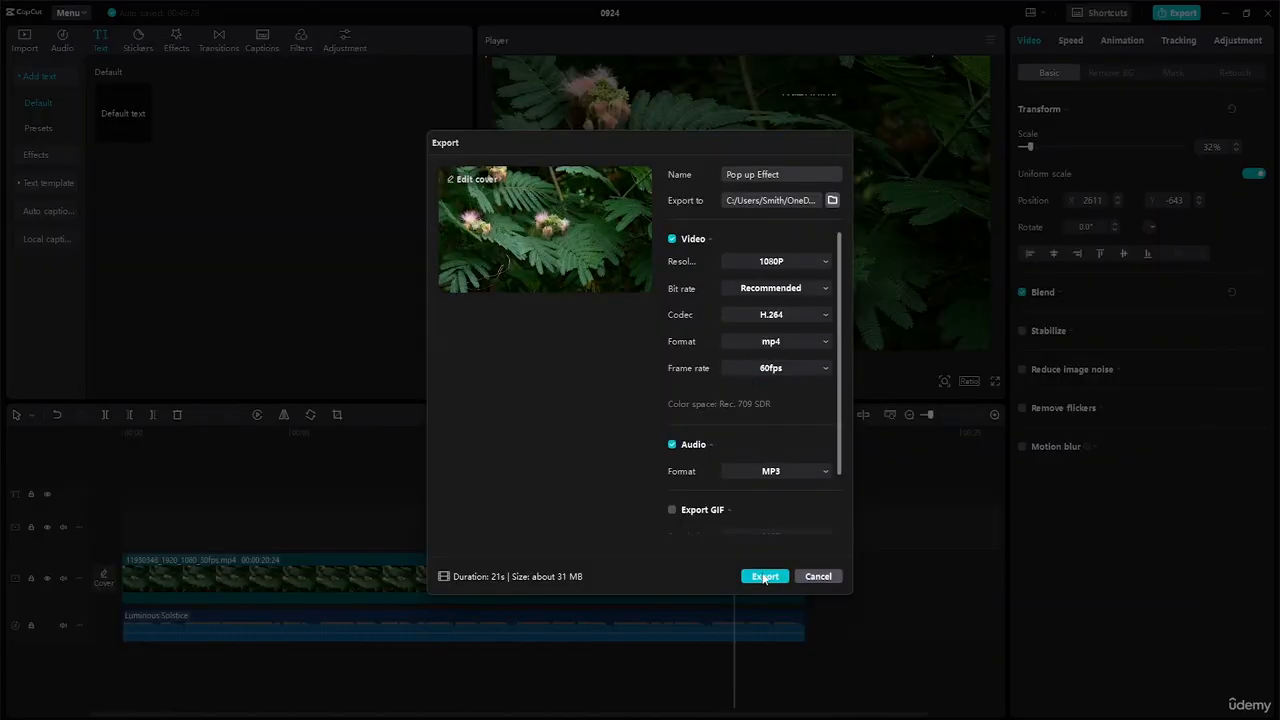